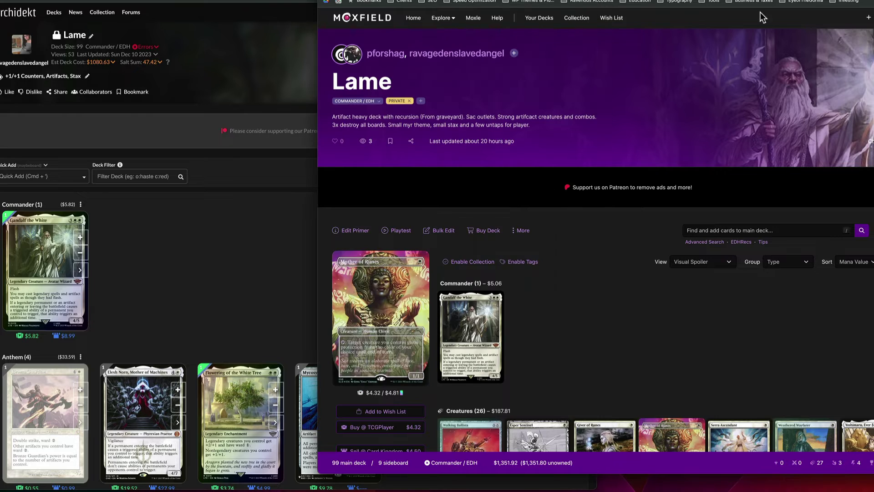
# - Shift the Moxfield window so more of it shows and look through the Lame deck's creatures and artifacts
pyautogui.moveTo(756, 0); pyautogui.dragTo(722, 3)
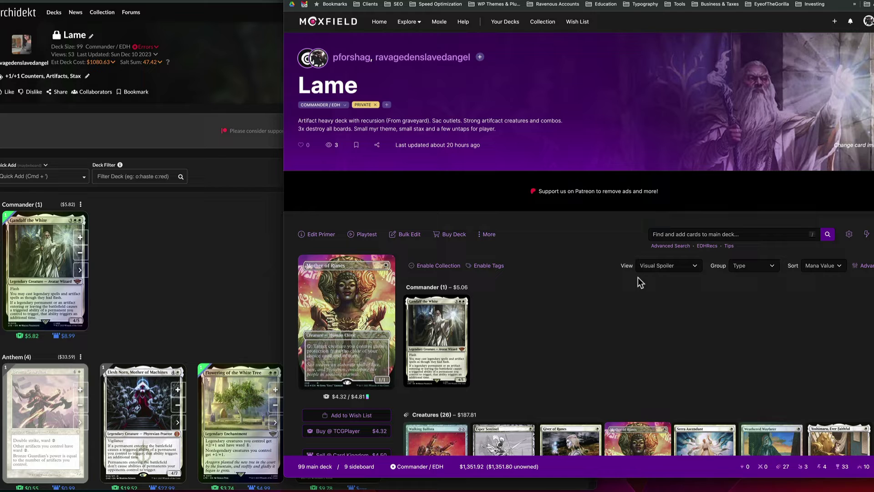
pyautogui.scroll(-2, 689, 278)
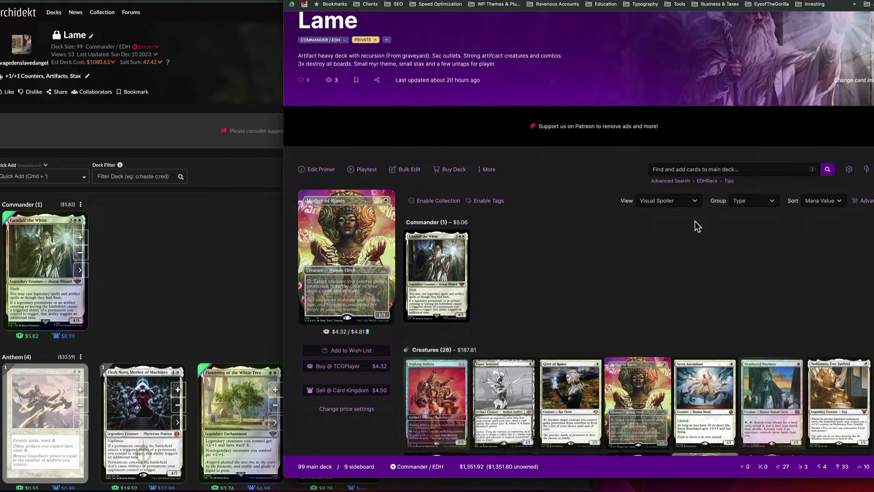
pyautogui.scroll(-10, 796, 267)
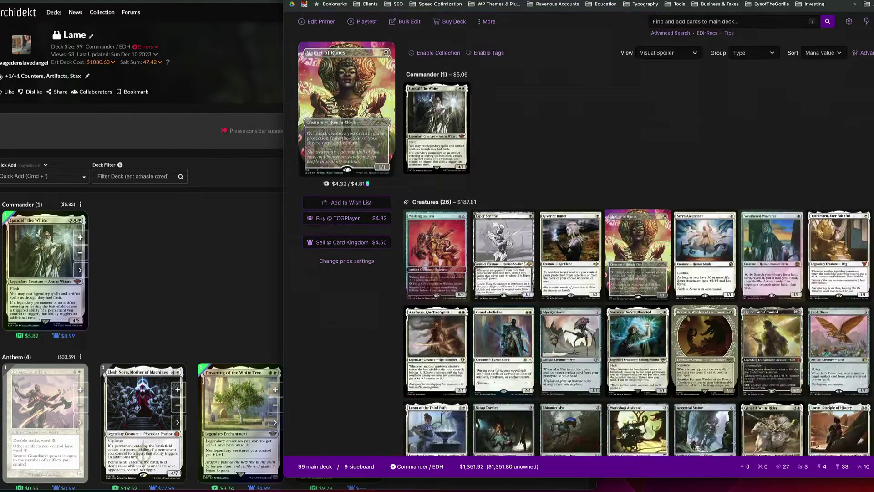
pyautogui.scroll(-10, 845, 195)
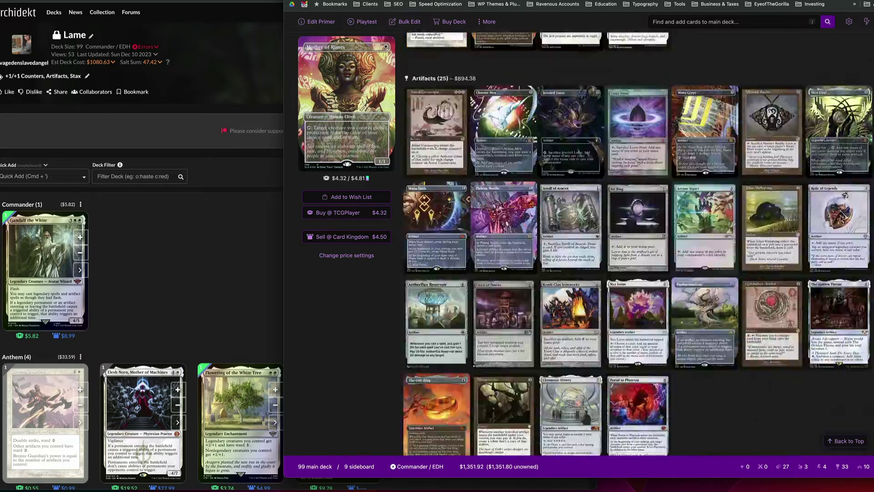
# - Show the deck in Visual Grid view and look through its card groups
pyautogui.scroll(20, 845, 195)
pyautogui.click(696, 268)
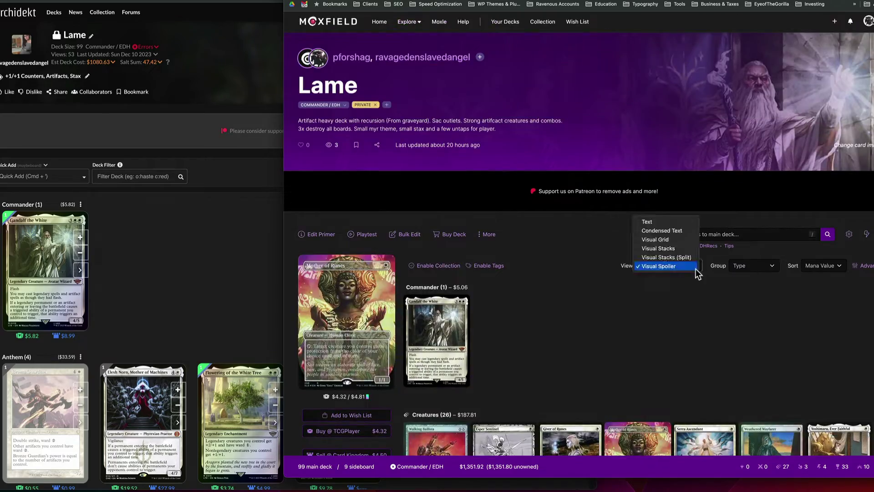
pyautogui.click(671, 240)
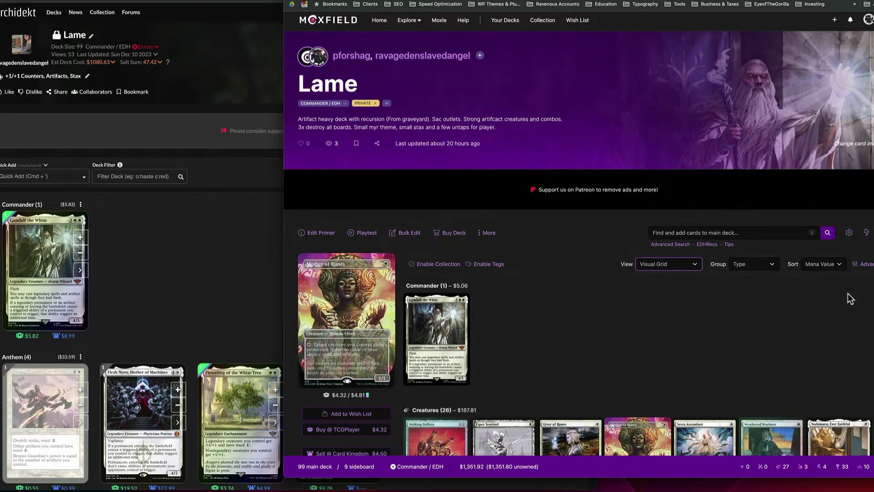
pyautogui.scroll(-10, 868, 321)
pyautogui.scroll(5, 868, 320)
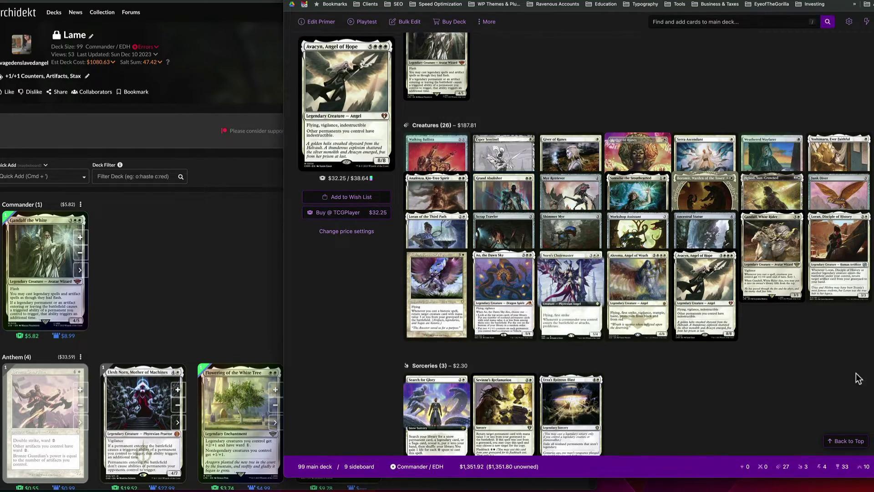
pyautogui.scroll(-4, 858, 371)
pyautogui.scroll(-5, 865, 364)
pyautogui.scroll(15, 858, 367)
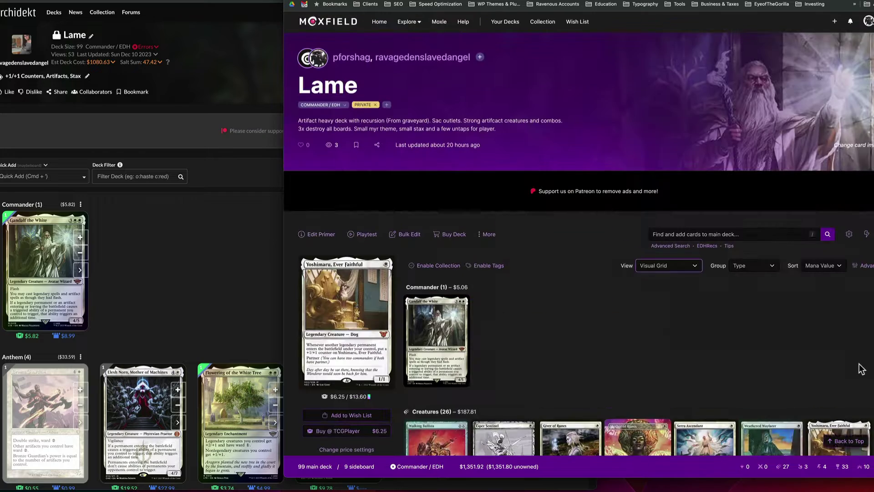
# - Change the deck view to Condensed Text and look over the card list
pyautogui.click(683, 268)
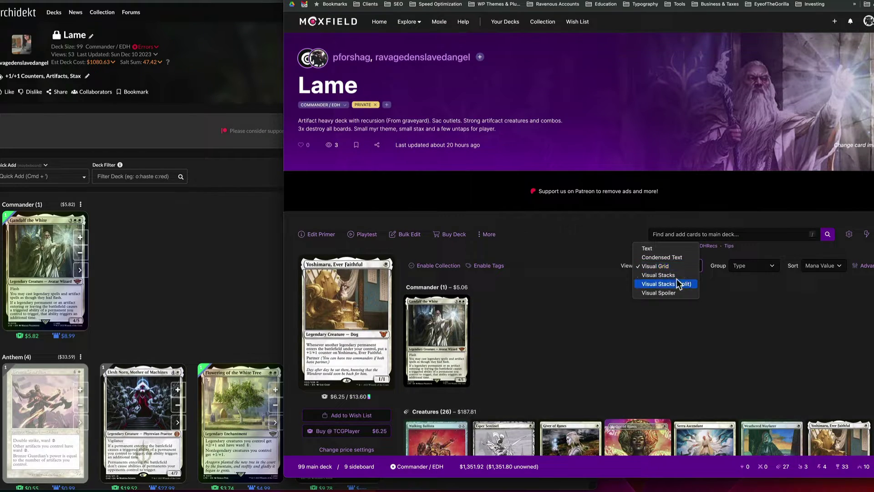
pyautogui.click(678, 257)
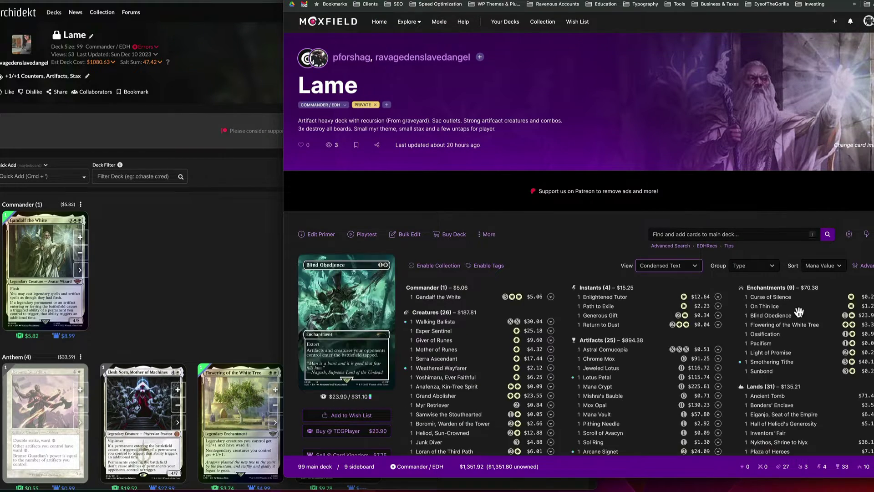
pyautogui.scroll(-5, 793, 342)
pyautogui.scroll(5, 792, 343)
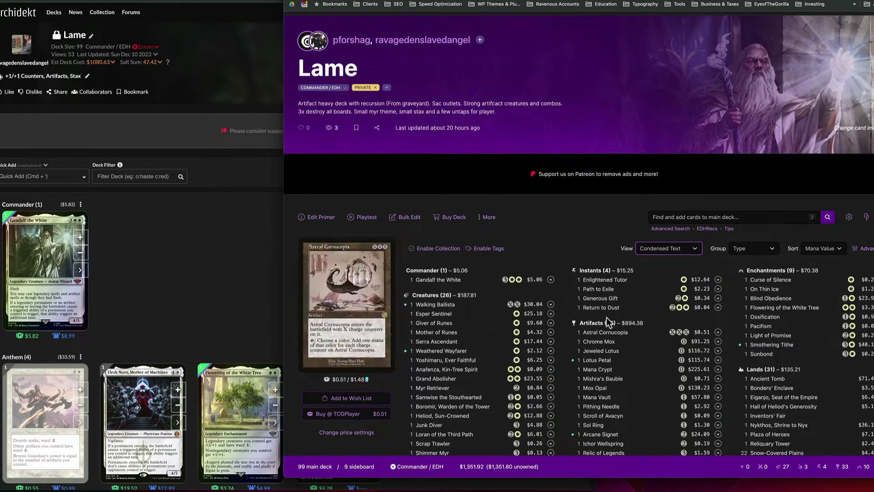
# - Change the deck view to Visual Stacks and bring the stacked card columns into view
pyautogui.click(674, 248)
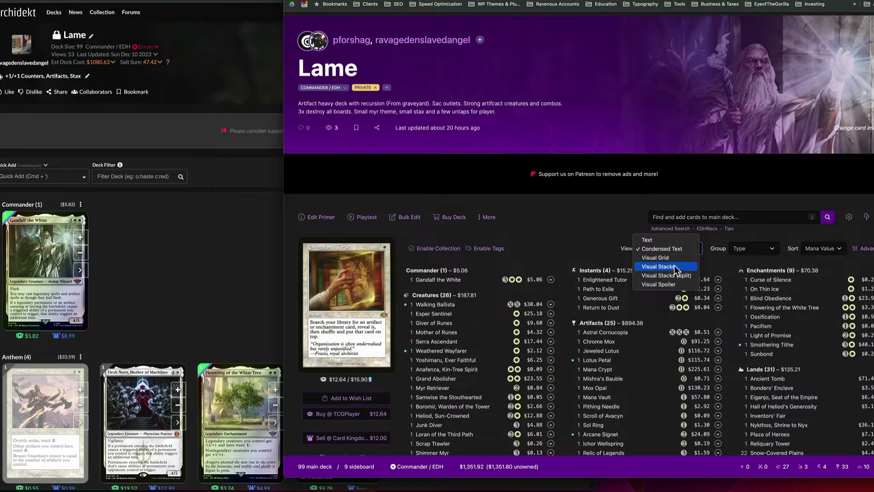
pyautogui.click(675, 267)
pyautogui.scroll(-3, 442, 414)
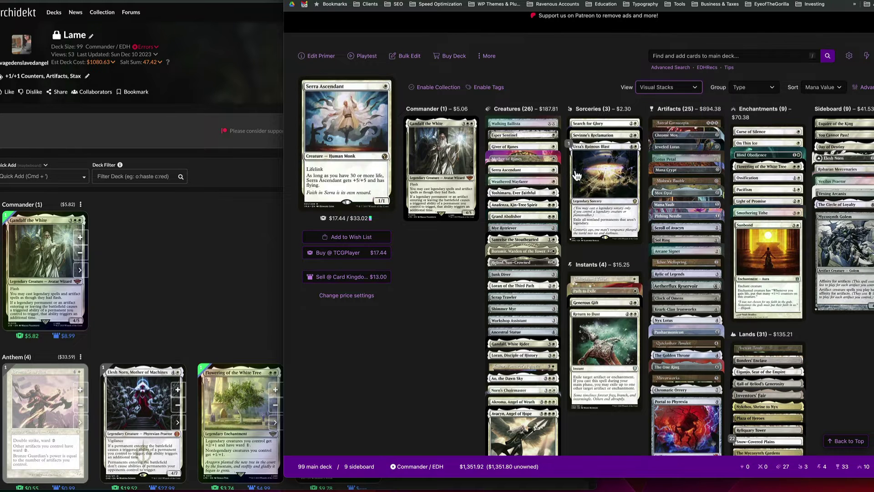
# - Inspect the available card options for Serra Ascendant and Workshop Assistant without choosing any
pyautogui.rightClick(536, 160)
pyautogui.rightClick(529, 322)
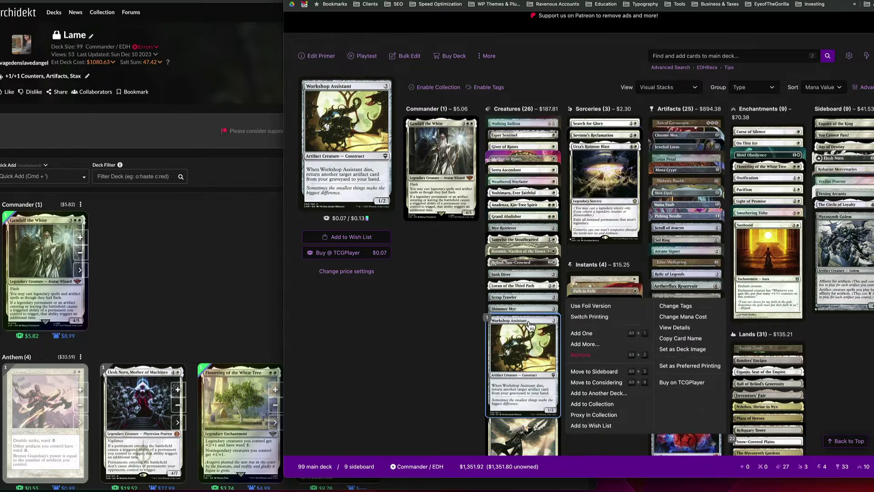
pyautogui.click(431, 332)
# - Group the deck by Type & Tags and look through the resulting card stacks
pyautogui.click(771, 87)
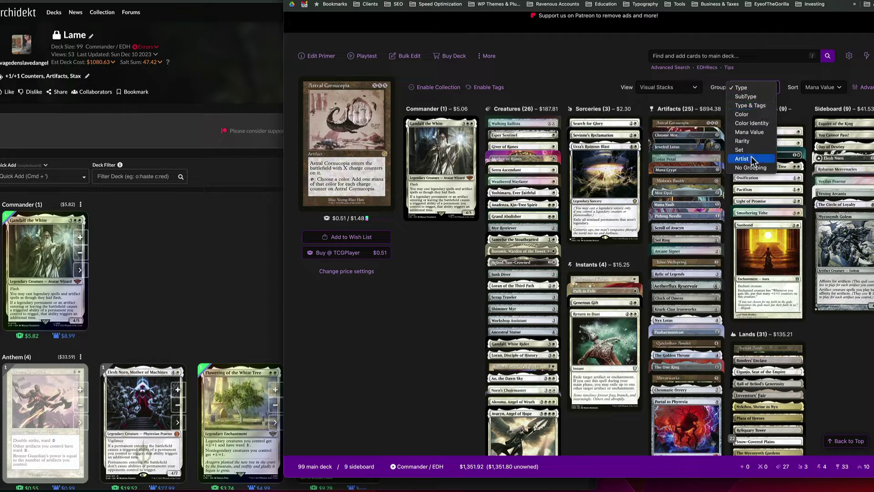
pyautogui.click(755, 106)
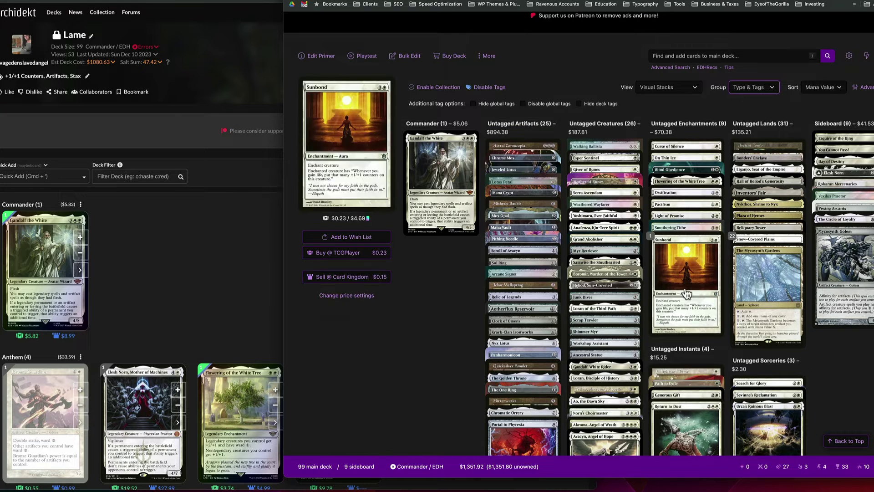
pyautogui.scroll(-8, 685, 292)
pyautogui.scroll(12, 678, 282)
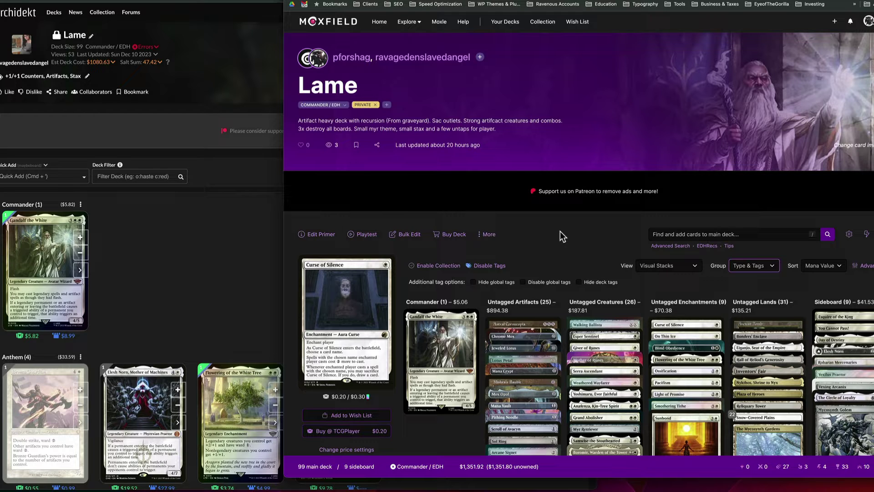
# - Group the deck by SubType and look through the creature and card subtype stacks
pyautogui.click(768, 266)
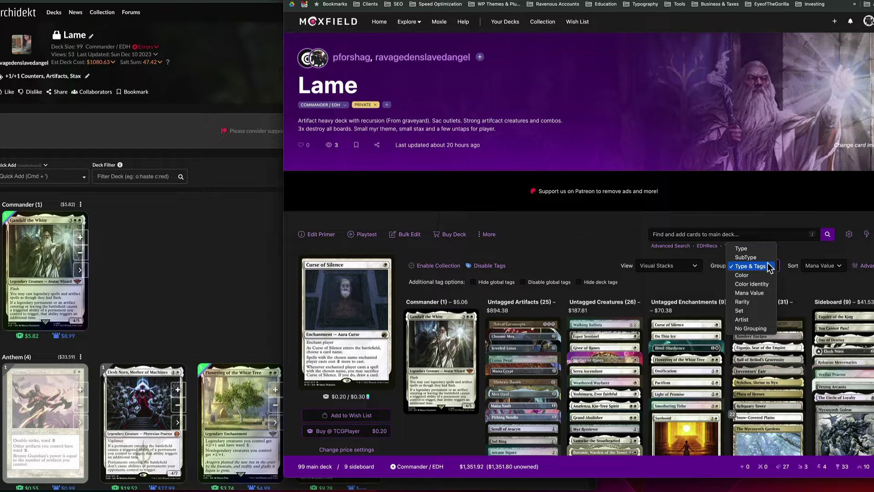
pyautogui.click(762, 257)
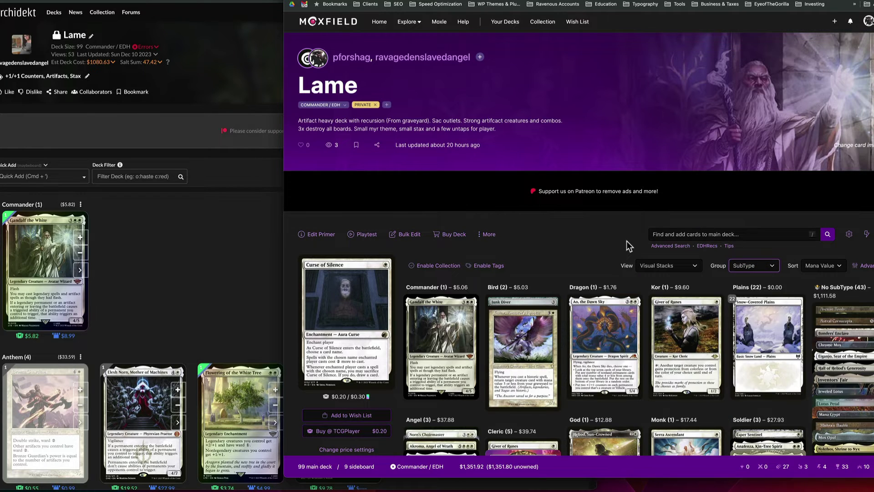
pyautogui.scroll(-6, 627, 247)
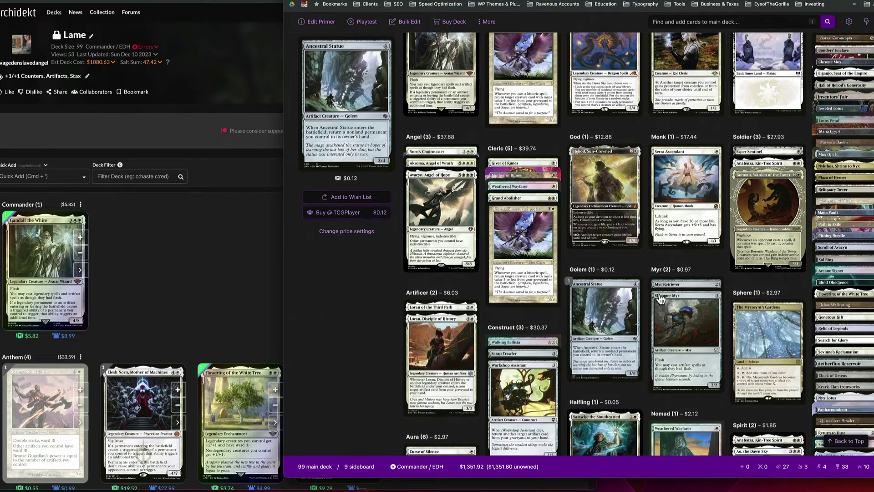
pyautogui.scroll(-10, 661, 298)
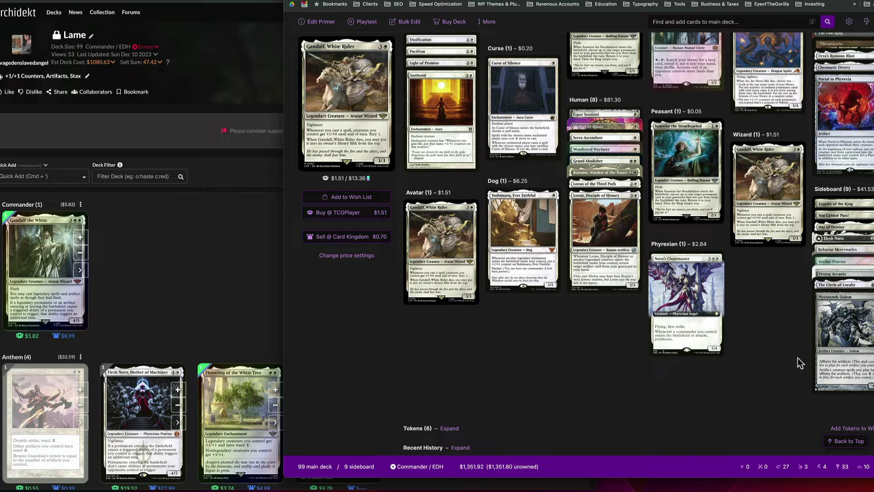
pyautogui.scroll(15, 798, 358)
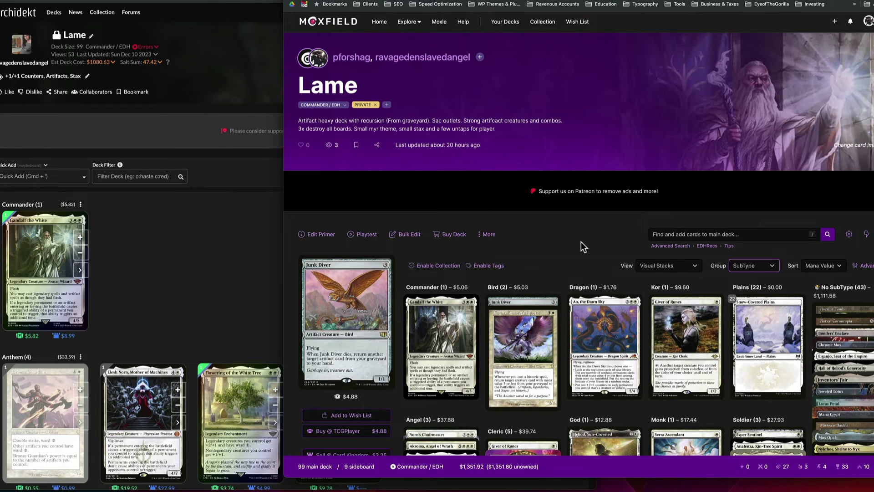
# - Switch to the Archidekt page of the Lame deck for comparison and return to the Moxfield deck
pyautogui.scroll(-3, 594, 319)
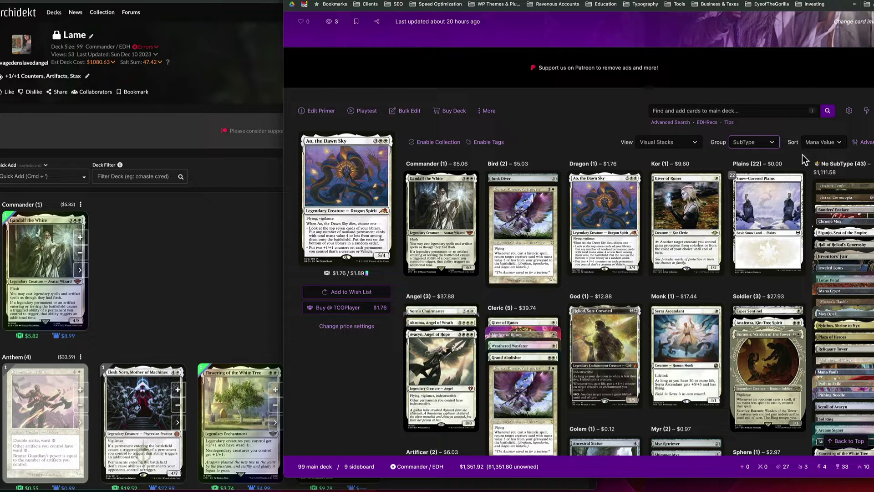
pyautogui.click(226, 245)
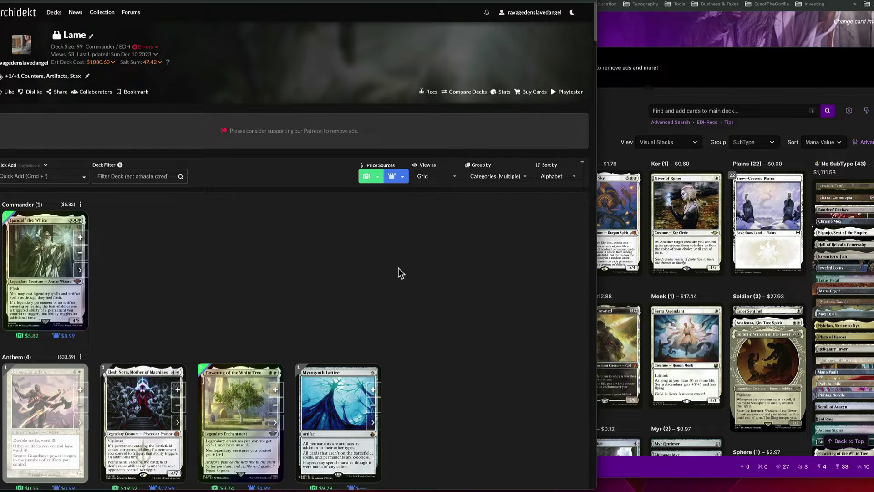
pyautogui.click(704, 283)
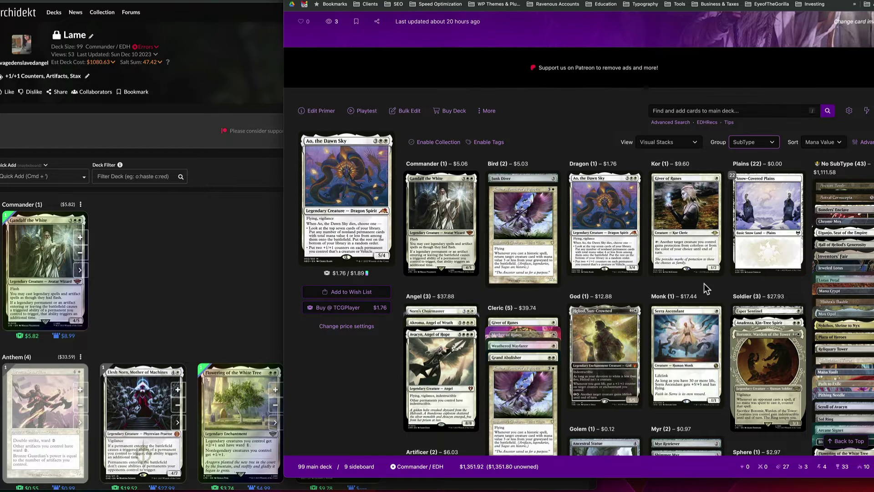
# - Examine the deck's mana curve chart and list the cards with a mana value of 1
pyautogui.scroll(-15, 703, 285)
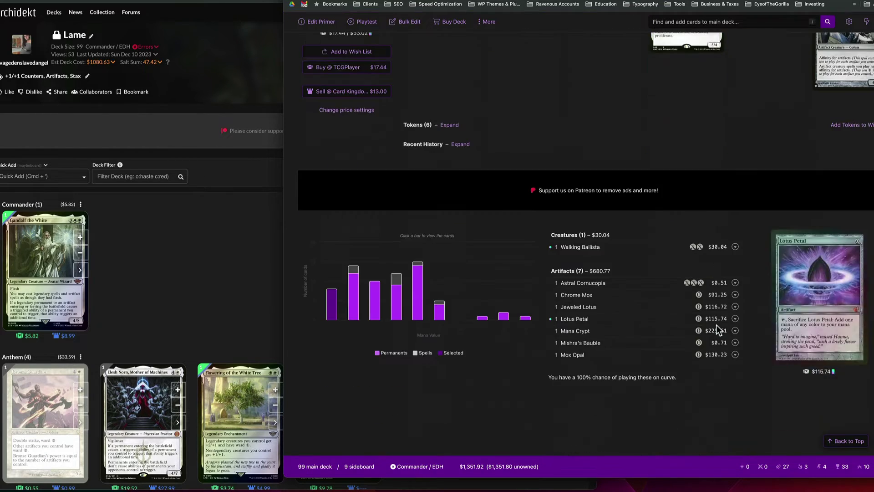
pyautogui.scroll(-1, 512, 370)
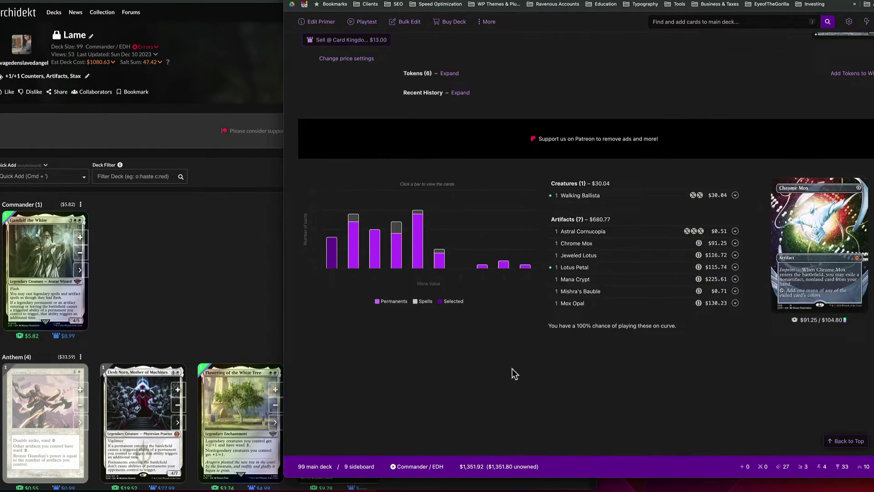
pyautogui.moveTo(421, 242)
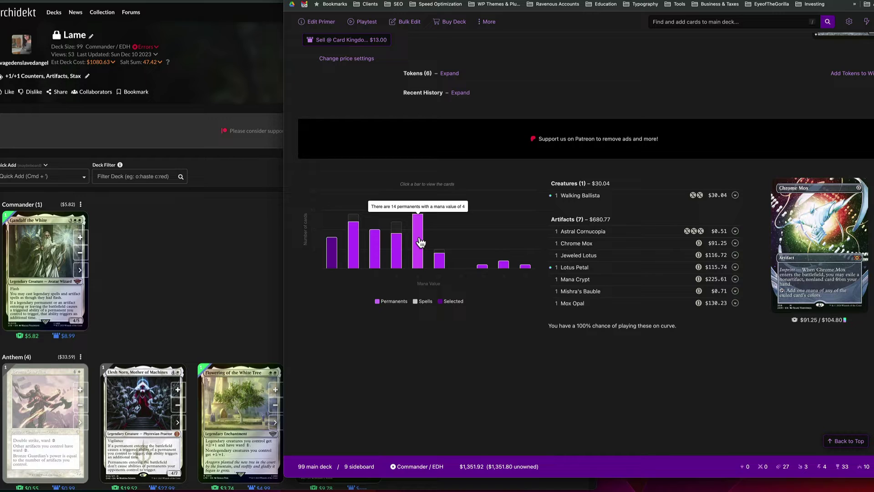
pyautogui.moveTo(332, 255)
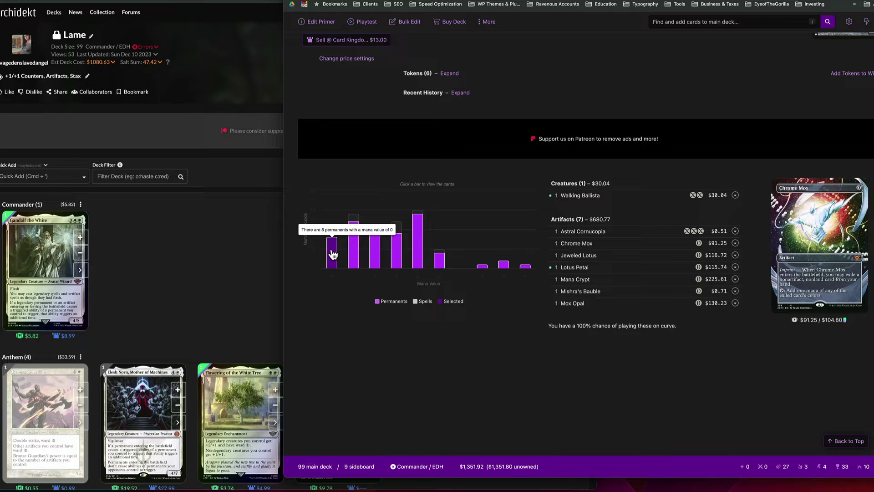
pyautogui.click(354, 251)
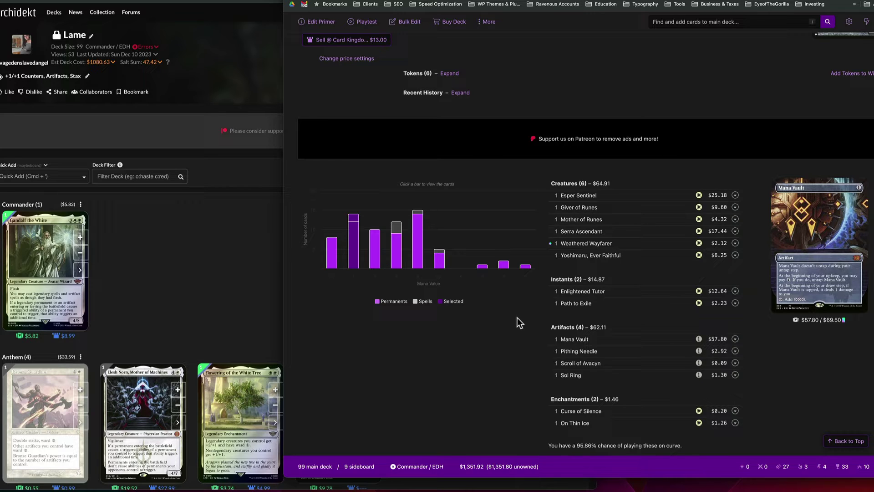
pyautogui.moveTo(417, 259)
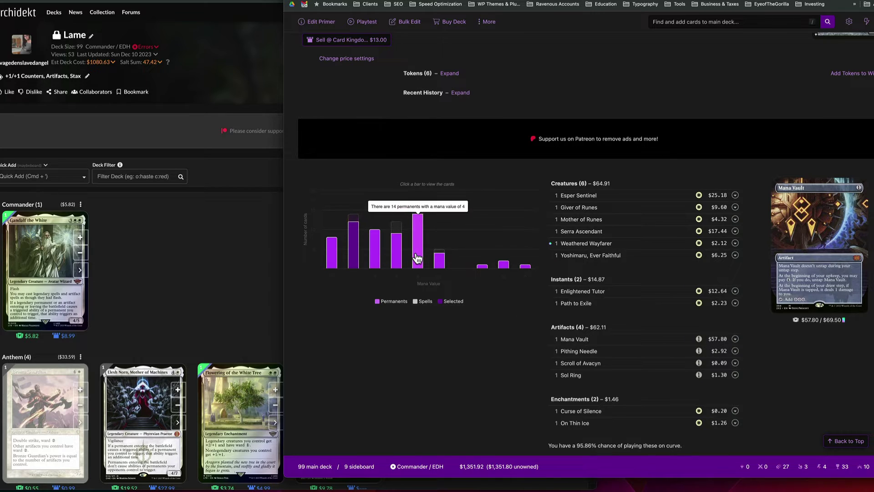
# - Examine the mana symbol and production statistics, the sample opening hand and the related decks below the chart
pyautogui.scroll(-8, 506, 362)
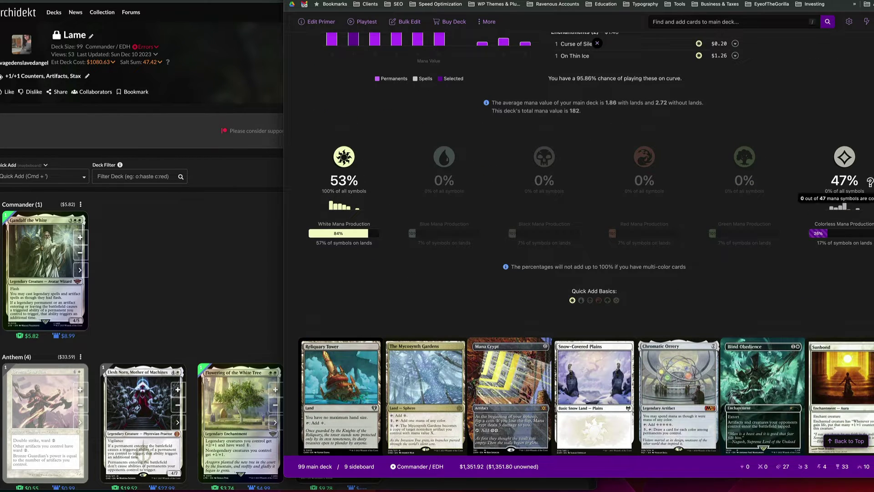
pyautogui.scroll(-5, 813, 263)
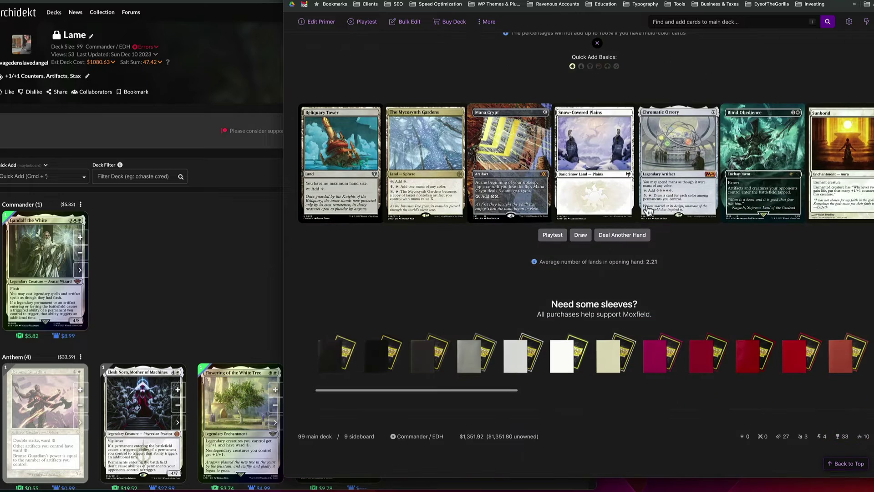
pyautogui.scroll(-3, 846, 282)
pyautogui.scroll(-4, 759, 256)
pyautogui.scroll(8, 758, 269)
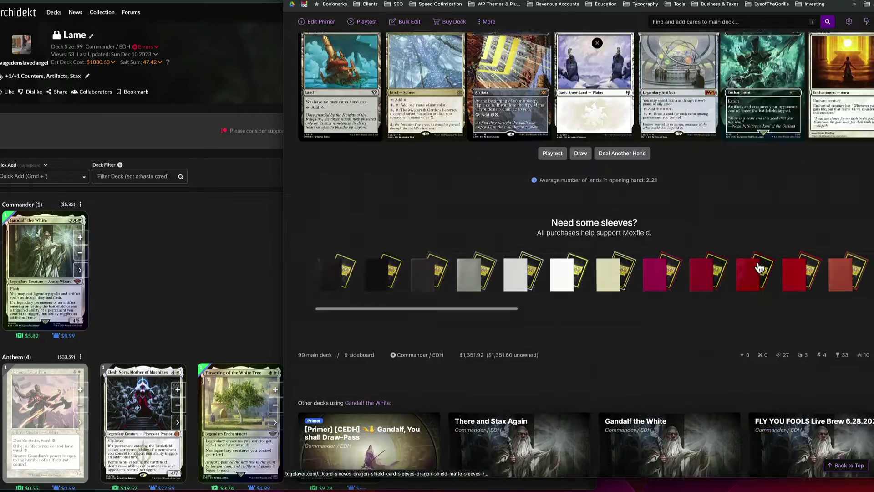
pyautogui.scroll(4, 757, 273)
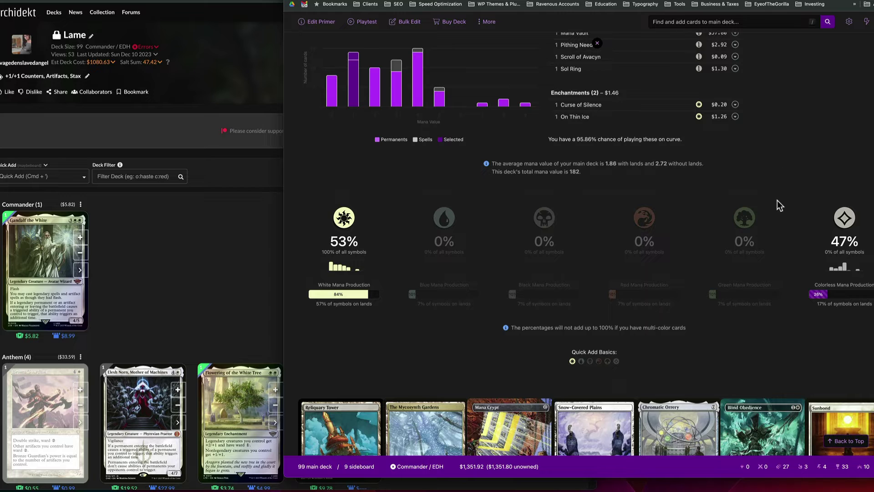
# - Switch from Moxfield to the Archidekt page of the Lame deck and move its window so the full page width is in view
pyautogui.scroll(1, 776, 201)
pyautogui.scroll(1, 772, 204)
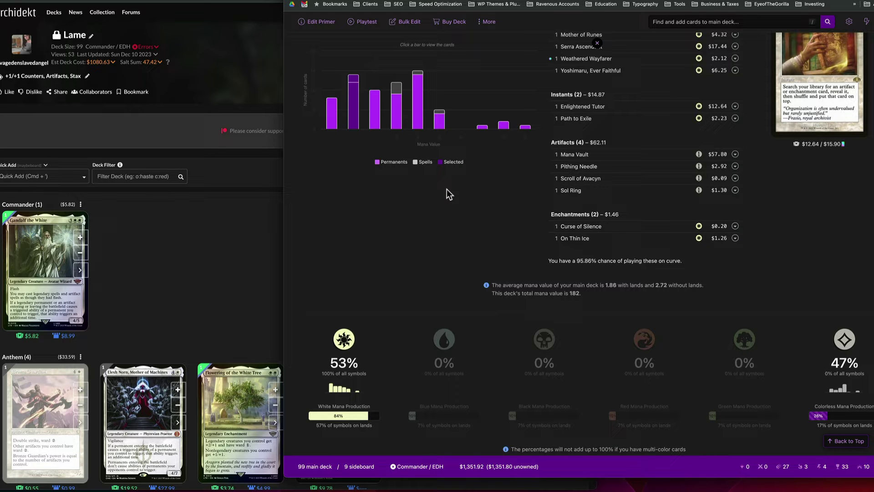
pyautogui.click(249, 270)
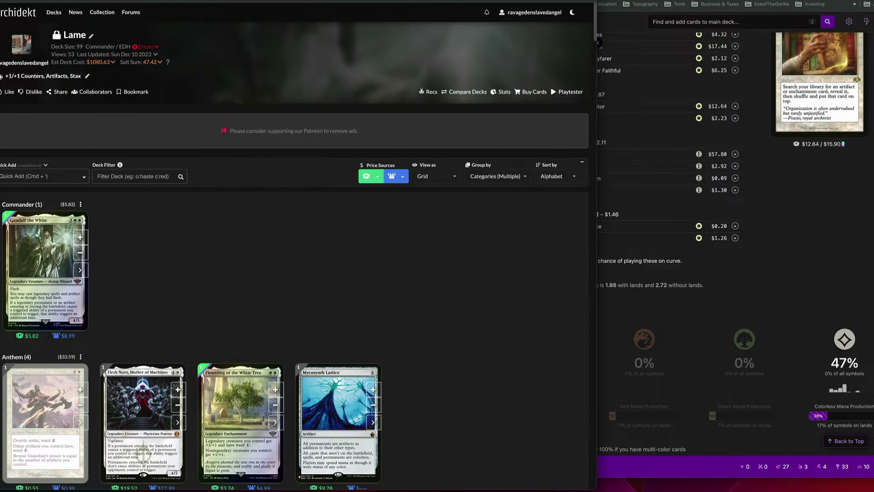
pyautogui.moveTo(319, 2); pyautogui.dragTo(443, 0)
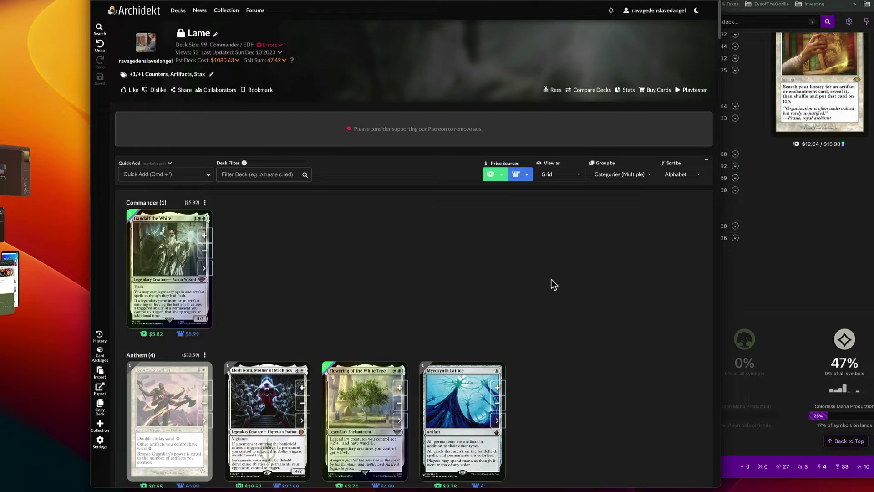
# - Look over the Archidekt deck page, check the Moxfield deck for comparison, and return to Archidekt
pyautogui.scroll(-3, 551, 280)
pyautogui.scroll(3, 649, 262)
pyautogui.click(822, 228)
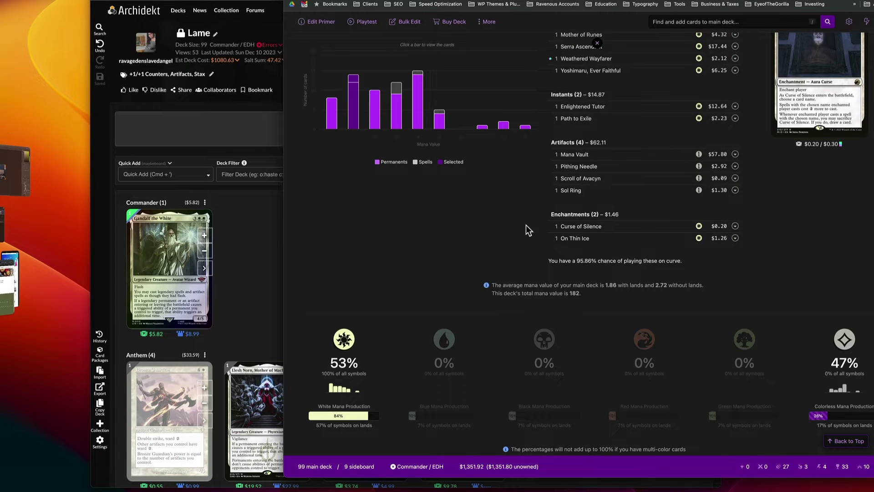
pyautogui.click(244, 237)
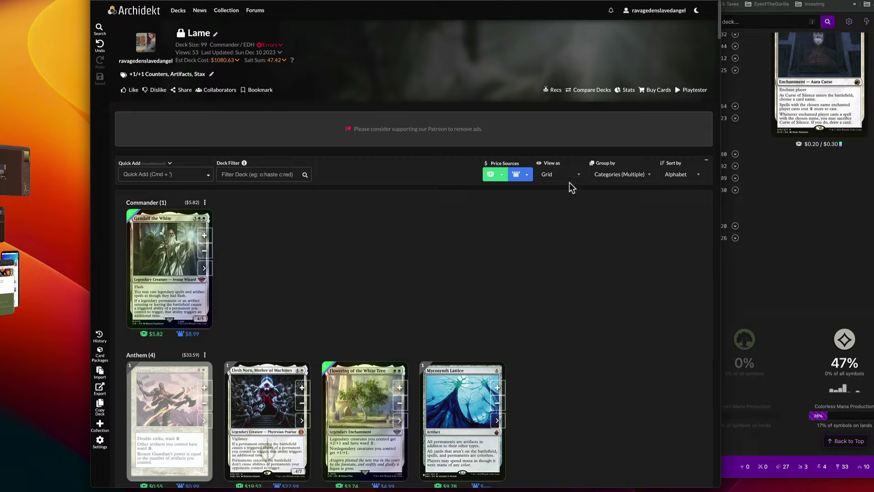
# - Open Archidekt's deck stats and examine the mana curve, categories, card types and subtypes charts
pyautogui.click(627, 92)
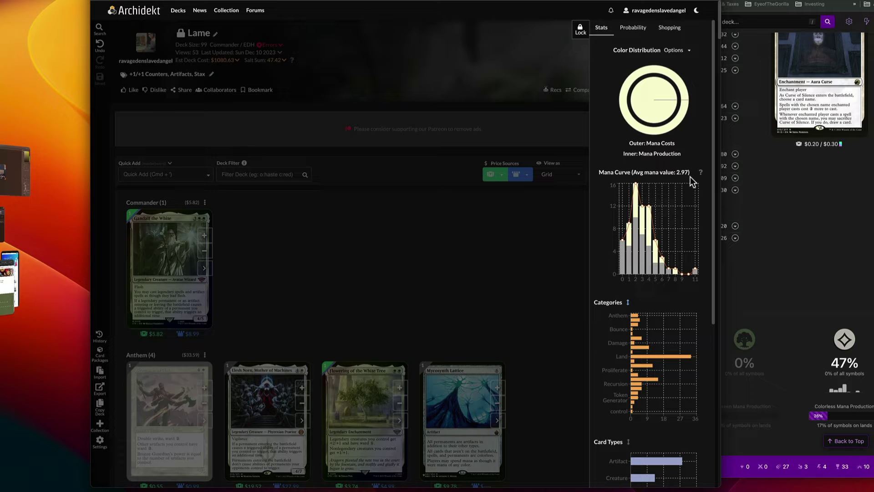
pyautogui.moveTo(629, 229)
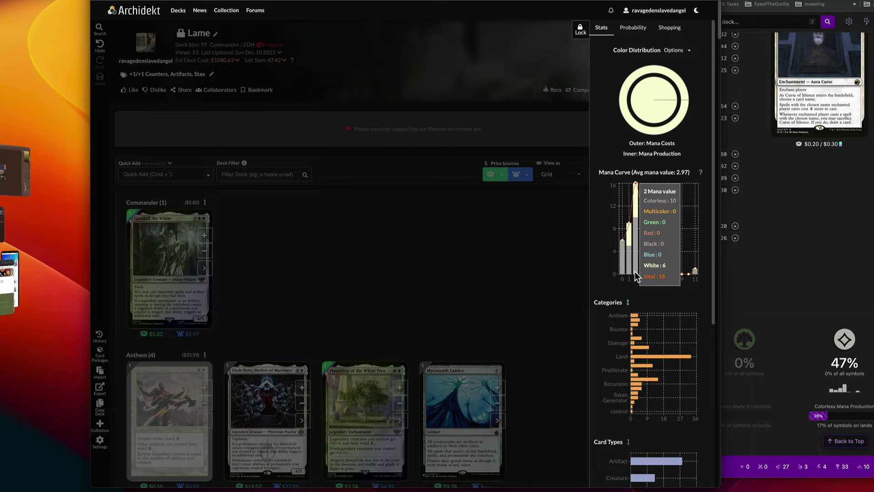
pyautogui.scroll(-6, 637, 274)
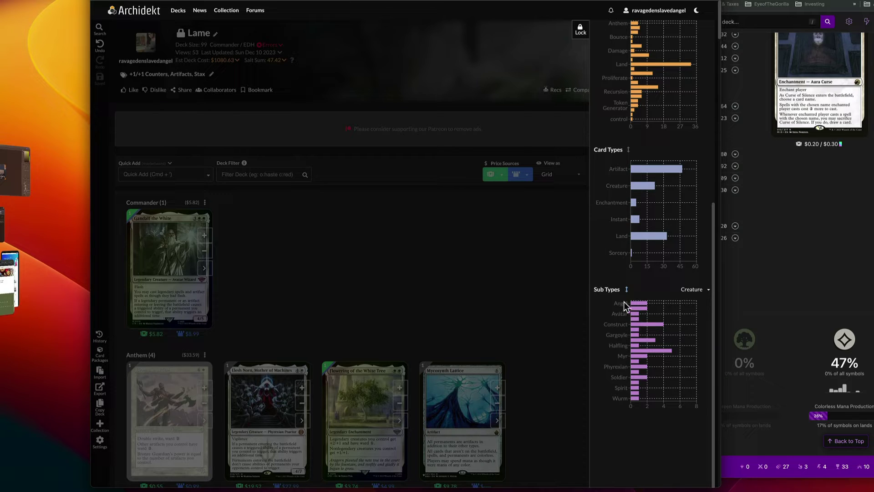
pyautogui.scroll(5, 598, 306)
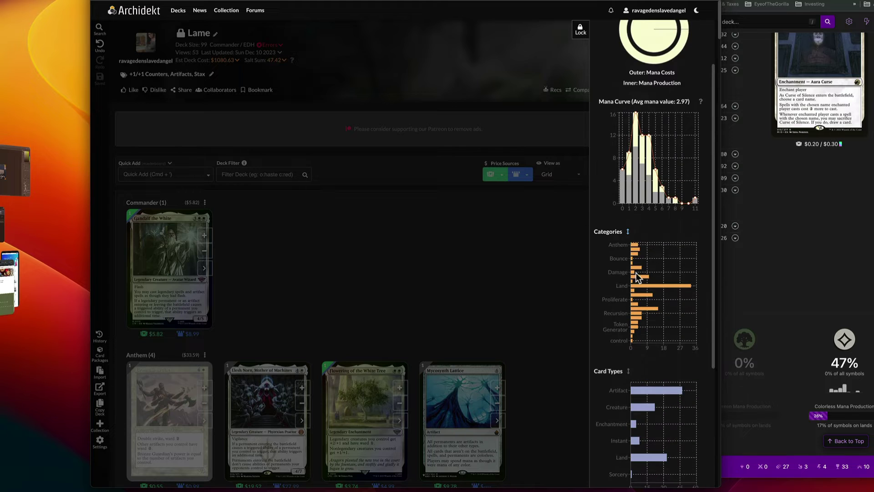
pyautogui.scroll(2, 616, 305)
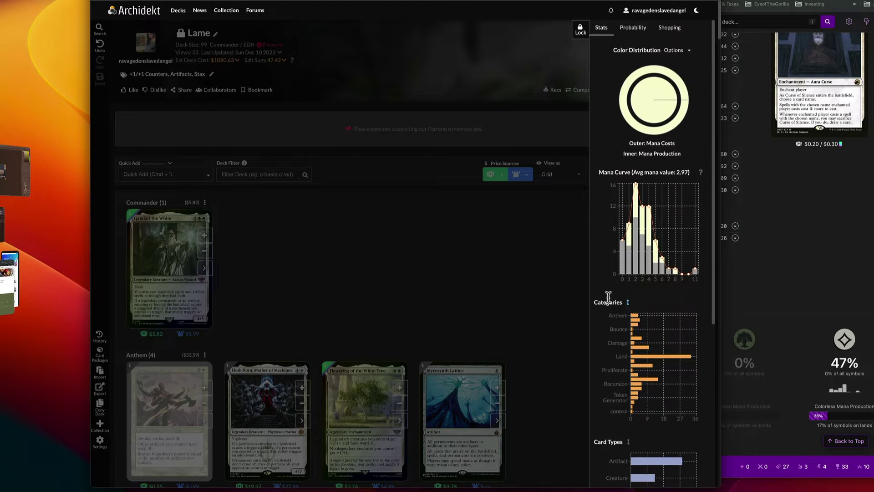
# - Open the deck's draw probabilities and look through the odds listed for the individual cards
pyautogui.click(637, 31)
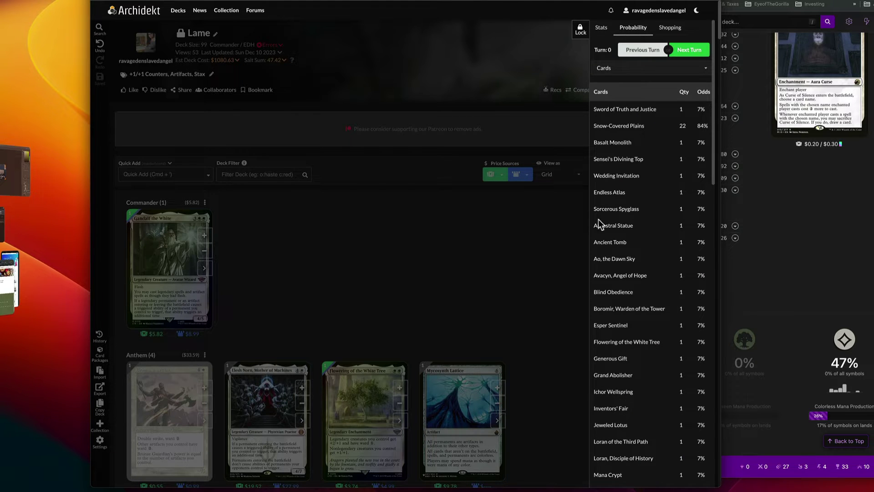
pyautogui.scroll(-7, 622, 223)
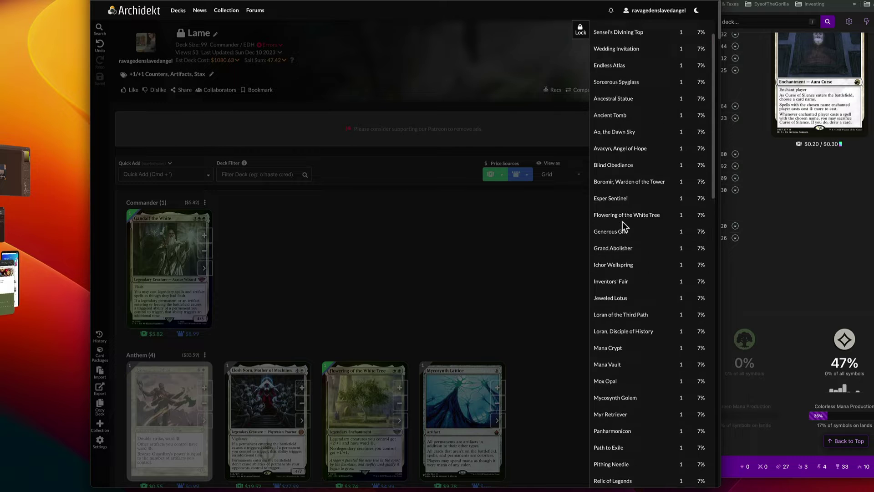
pyautogui.scroll(-10, 622, 221)
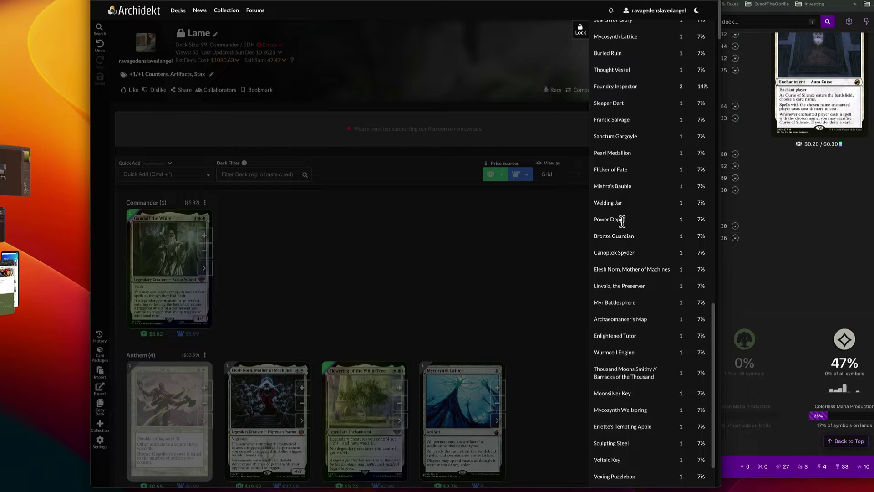
pyautogui.scroll(15, 621, 219)
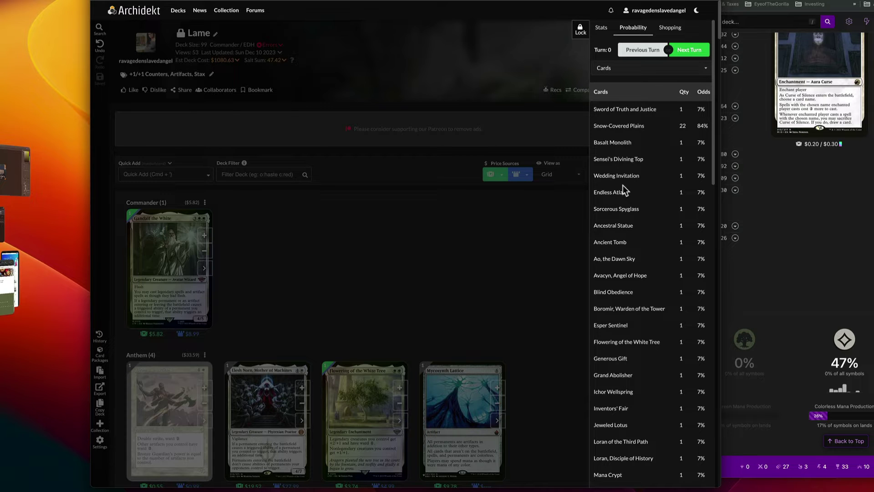
pyautogui.scroll(-10, 624, 186)
pyautogui.scroll(15, 660, 191)
pyautogui.scroll(-10, 656, 190)
pyautogui.scroll(15, 646, 173)
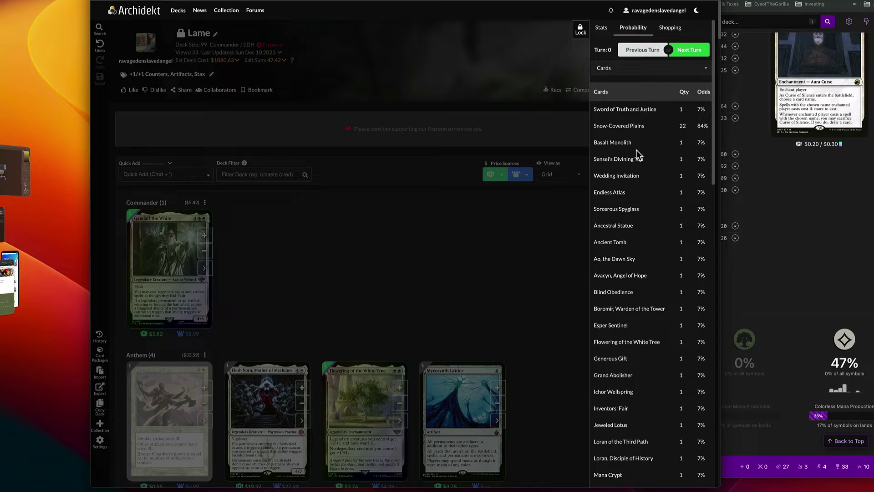
# - List the draw probabilities by Types and advance the calculation to turn 8
pyautogui.click(626, 68)
pyautogui.click(621, 98)
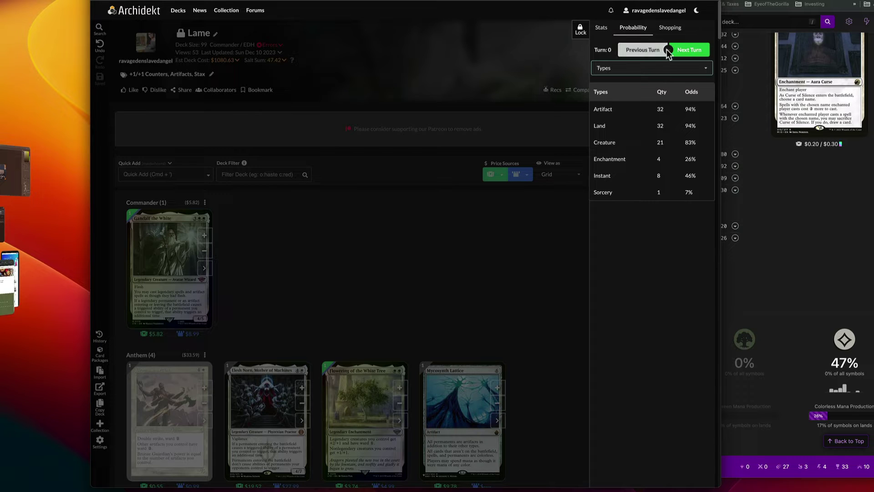
pyautogui.click(699, 54)
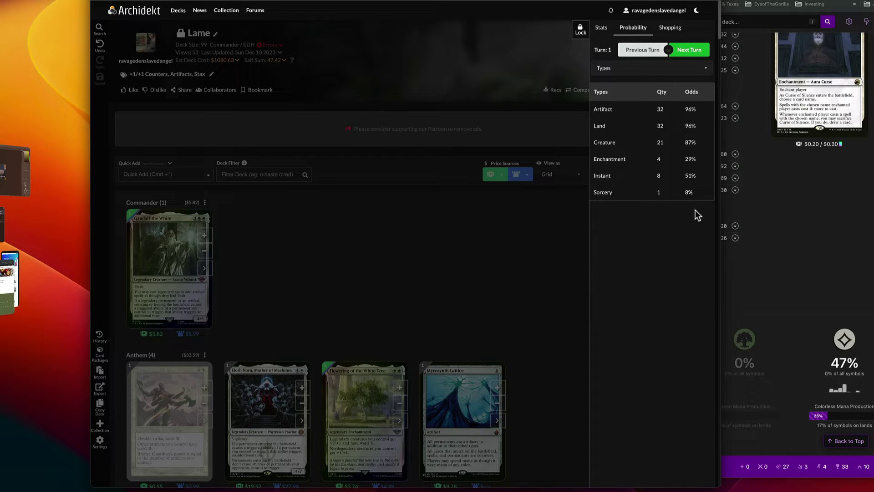
pyautogui.click(687, 53)
pyautogui.click(687, 53)
pyautogui.click(688, 53)
pyautogui.click(687, 53)
pyautogui.click(688, 53)
pyautogui.click(687, 53)
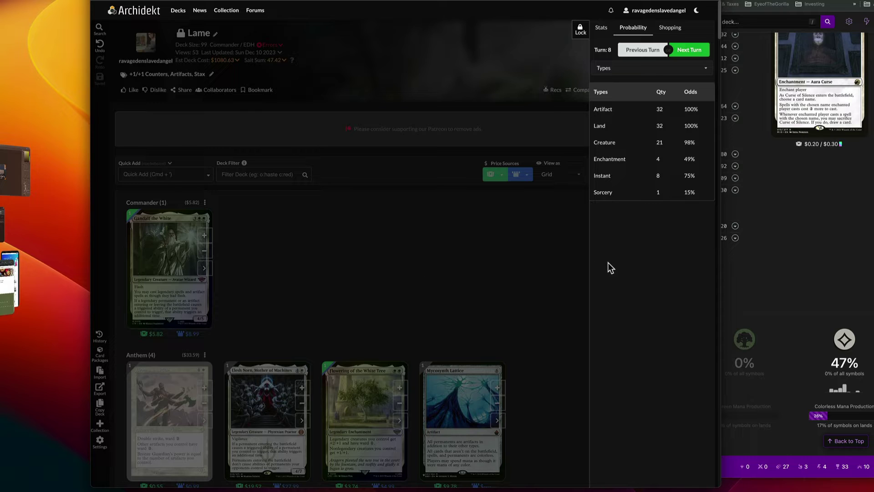
# - List the draw probabilities by CMC and step the calculation back to turn 1
pyautogui.click(624, 69)
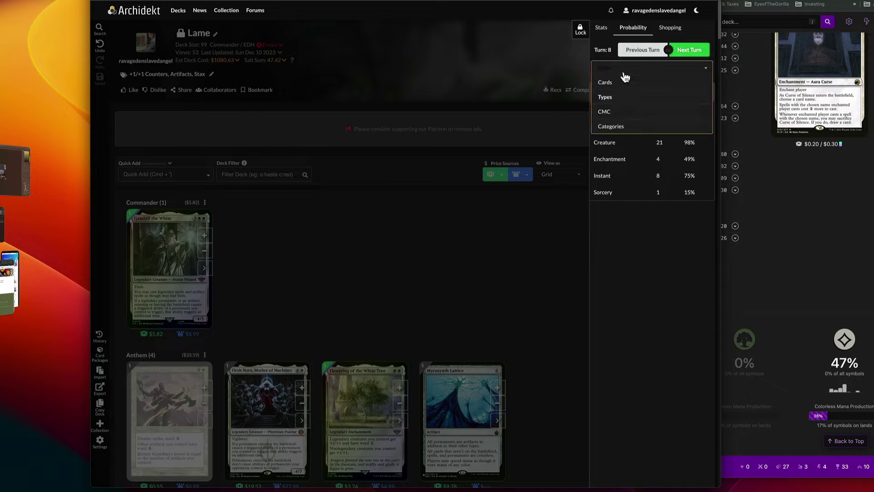
pyautogui.click(621, 112)
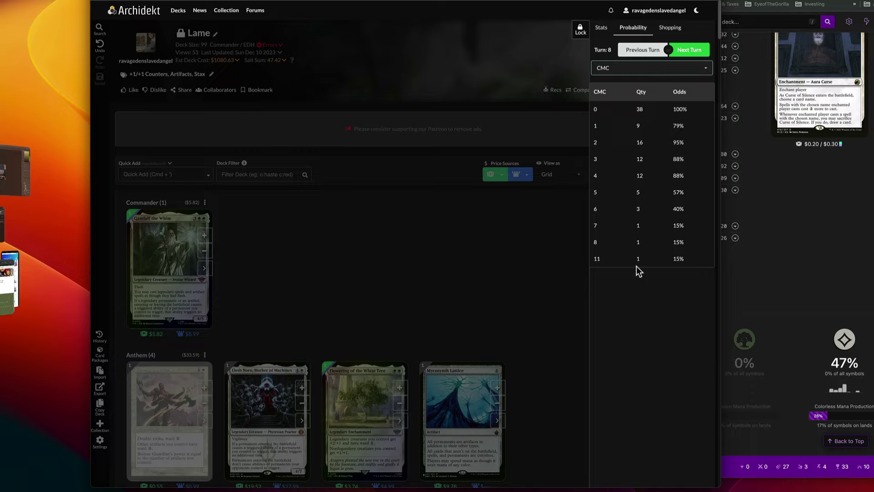
pyautogui.click(648, 51)
pyautogui.click(649, 51)
pyautogui.click(649, 51)
pyautogui.click(649, 51)
pyautogui.click(649, 51)
pyautogui.click(649, 51)
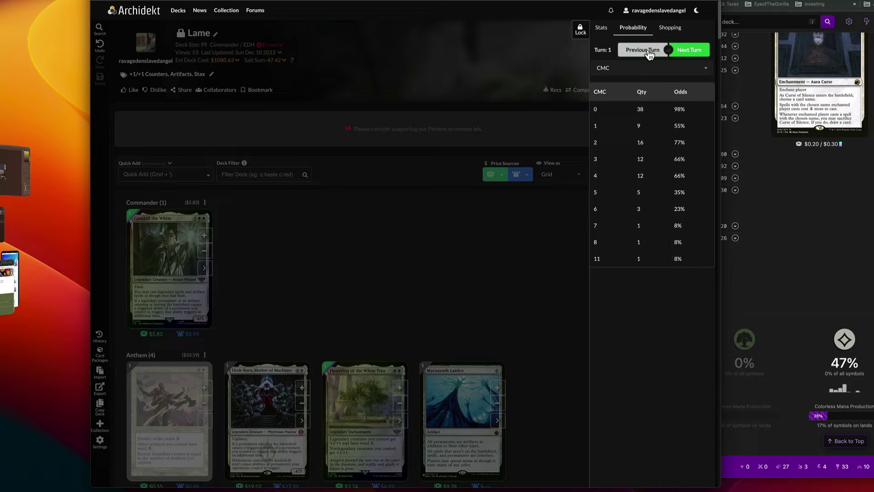
pyautogui.click(649, 51)
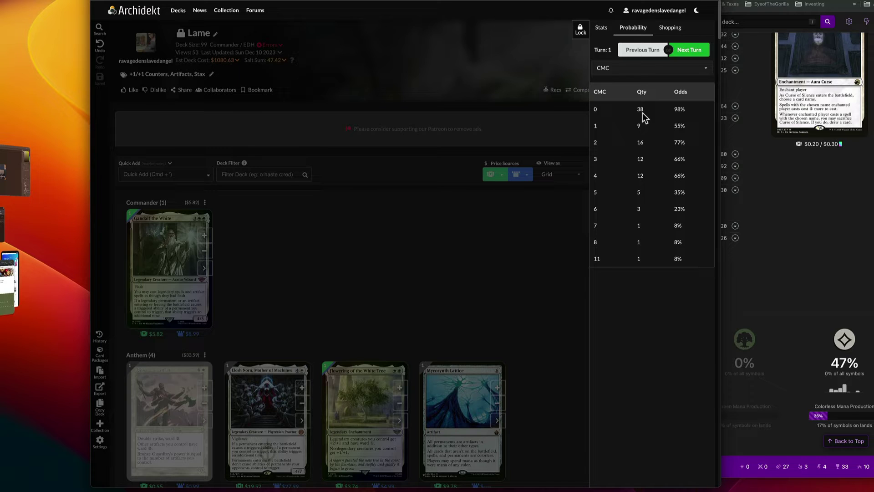
# - List the draw probabilities by Categories and examine the odds, highlighting the Token Generator entry and its percentage
pyautogui.click(621, 68)
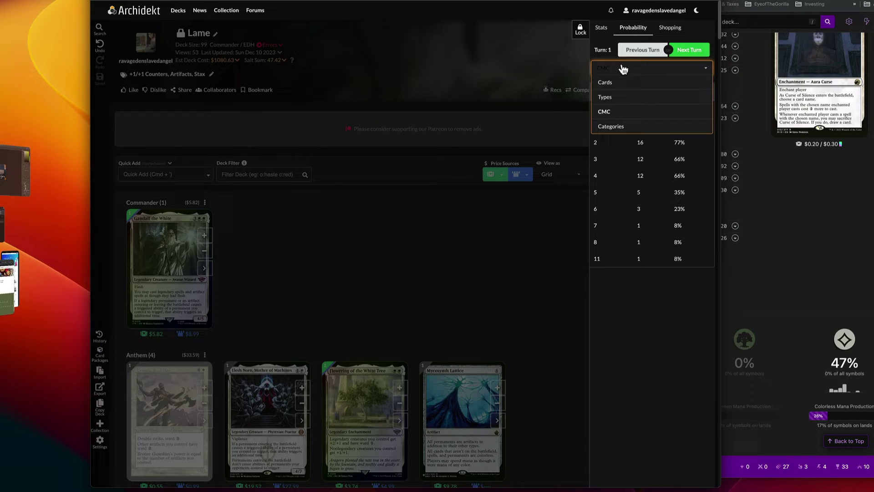
pyautogui.click(618, 127)
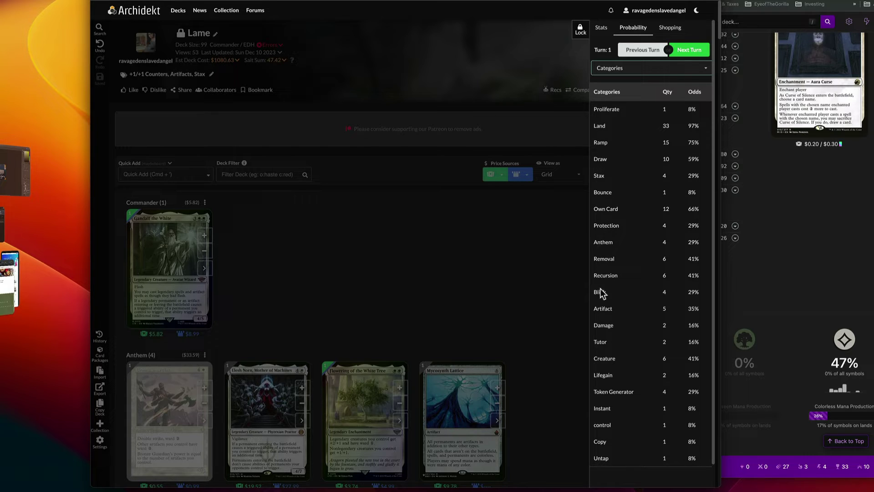
pyautogui.scroll(-2, 652, 310)
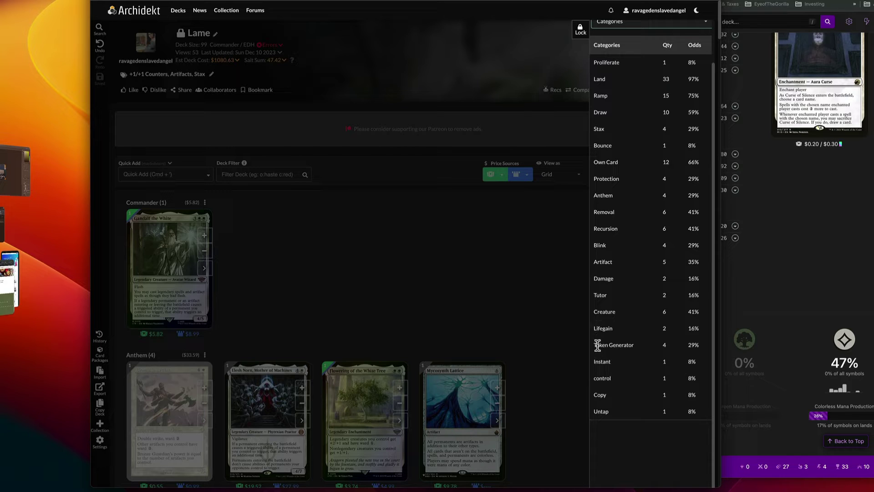
pyautogui.moveTo(597, 346)
pyautogui.mouseDown()
pyautogui.moveTo(636, 346)
pyautogui.moveTo(592, 345)
pyautogui.mouseUp()
pyautogui.scroll(2, 605, 172)
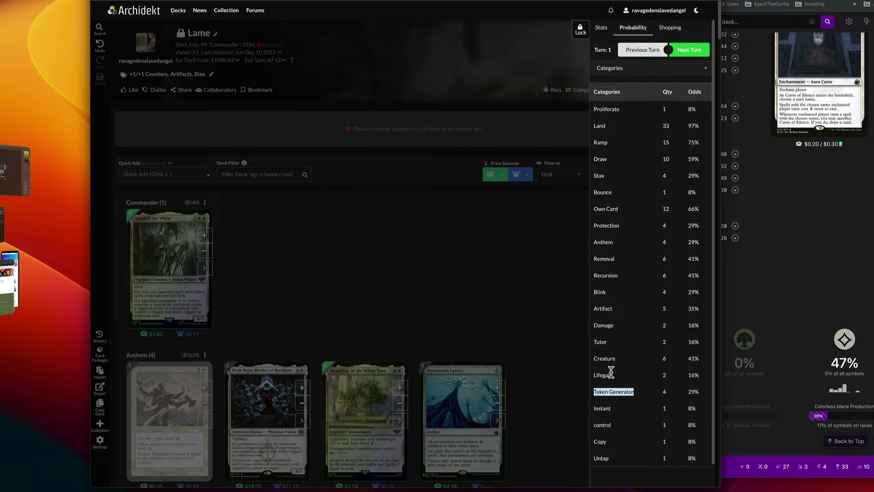
pyautogui.scroll(-2, 627, 378)
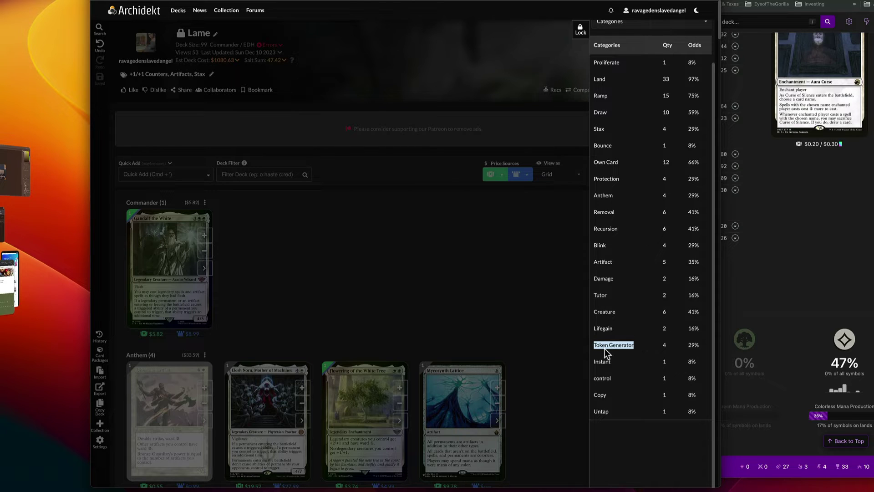
pyautogui.moveTo(687, 347); pyautogui.dragTo(702, 348)
pyautogui.scroll(2, 683, 355)
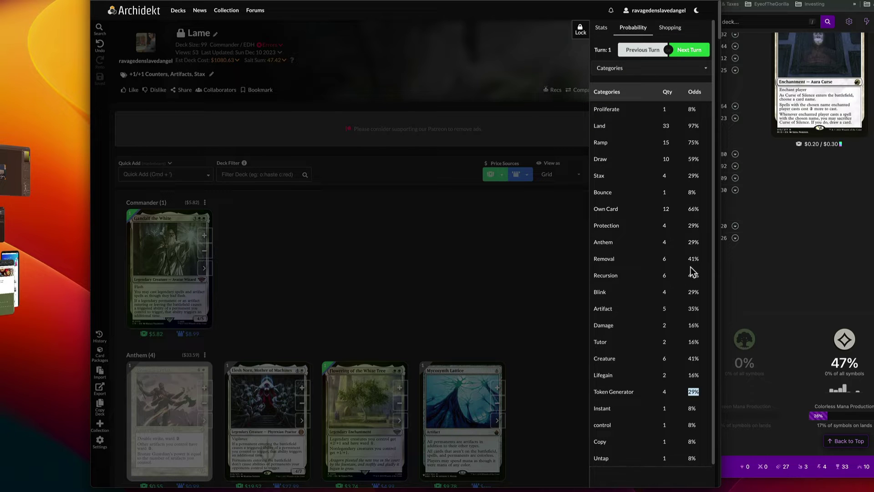
pyautogui.scroll(-2, 690, 267)
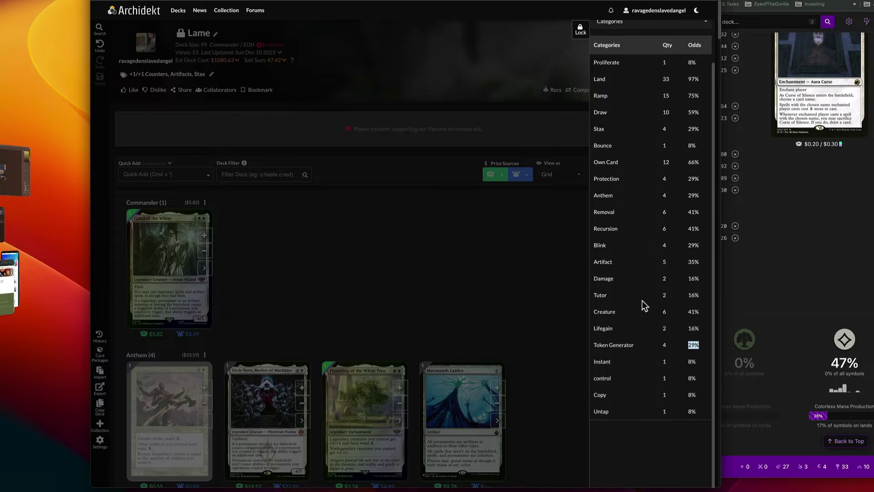
pyautogui.scroll(2, 642, 300)
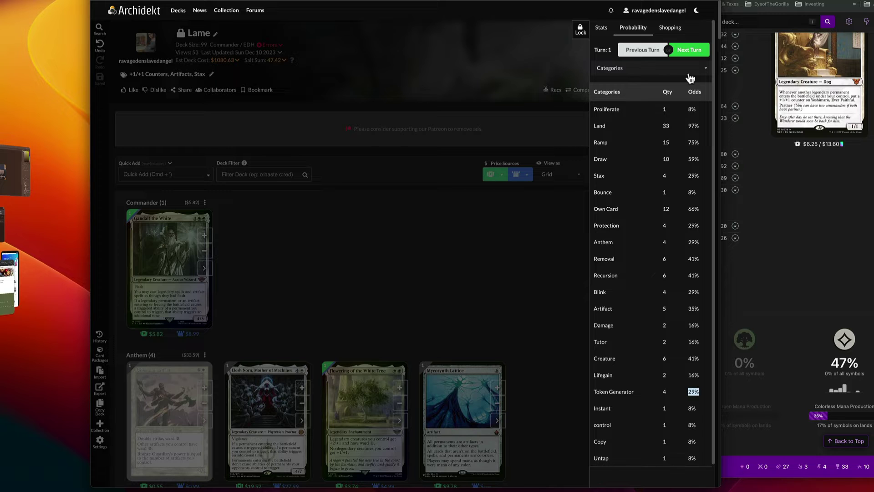
# - Switch to the Moxfield deck, shift its window slightly, and return to the Archidekt page
pyautogui.click(851, 215)
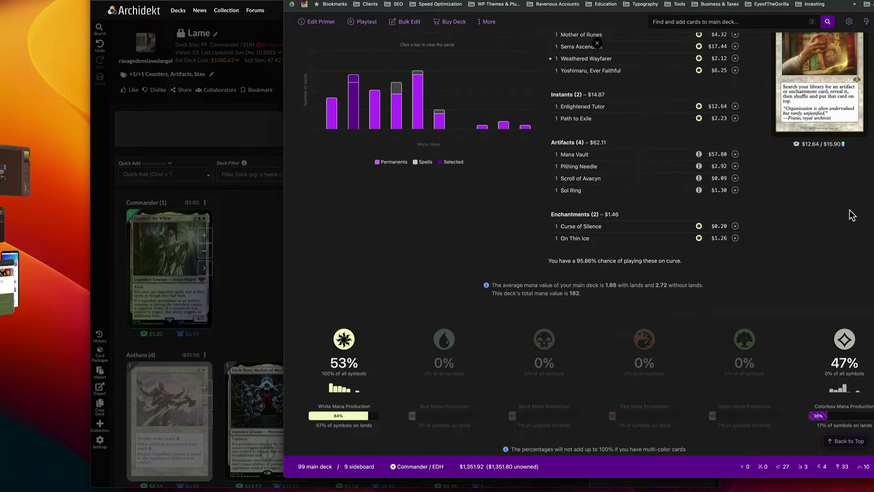
pyautogui.moveTo(596, 44); pyautogui.dragTo(615, 51)
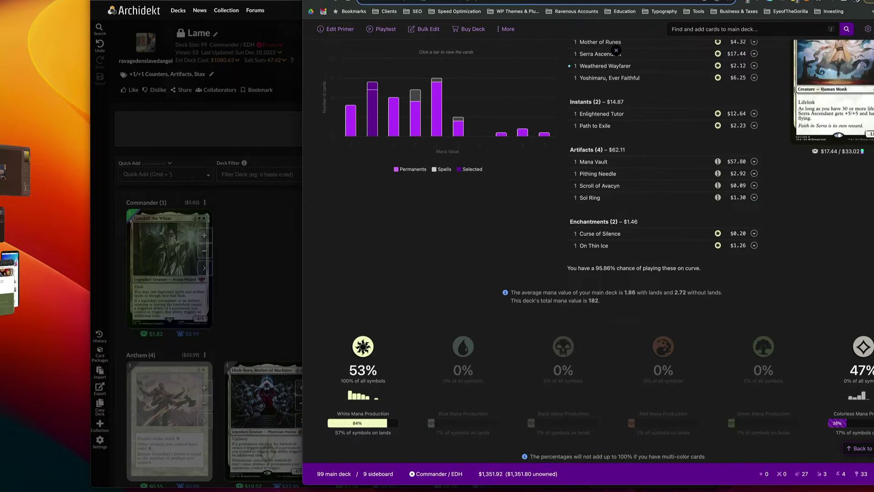
pyautogui.press('super+grave')
# - Review the Archidekt odds by category and the available probability listings, checking them against the Moxfield deck's mana value chart
pyautogui.scroll(-2, 655, 187)
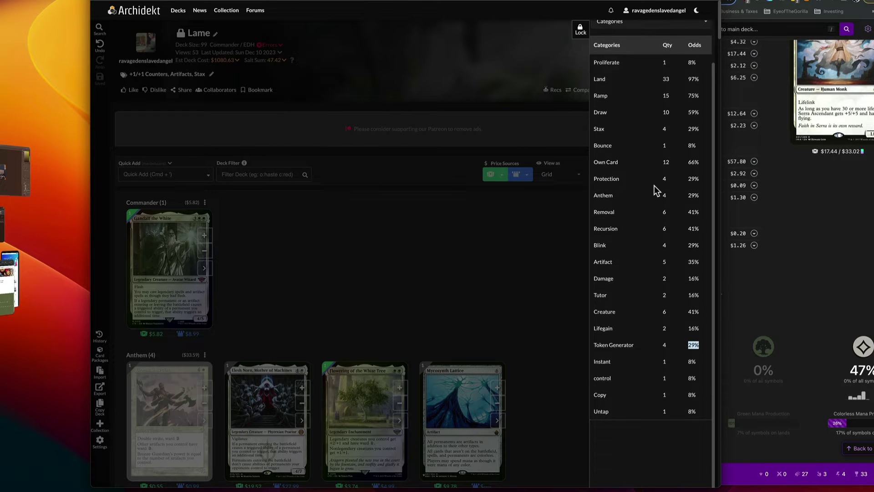
pyautogui.scroll(2, 654, 185)
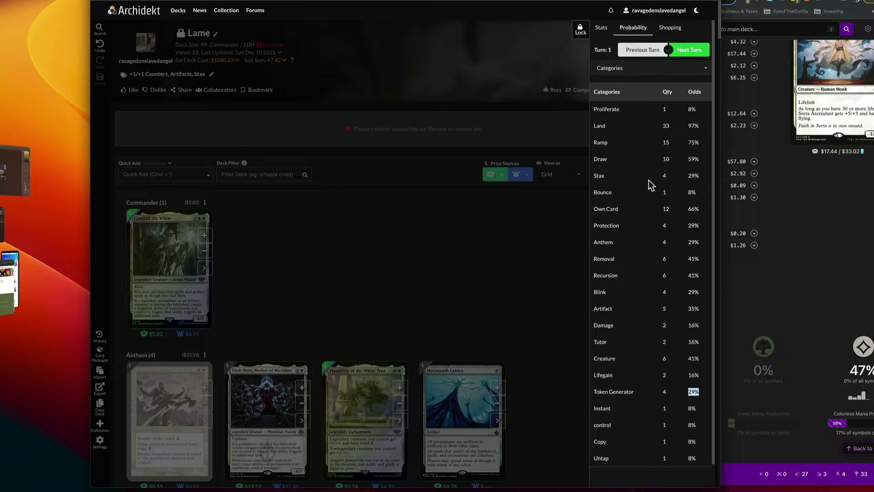
pyautogui.click(628, 72)
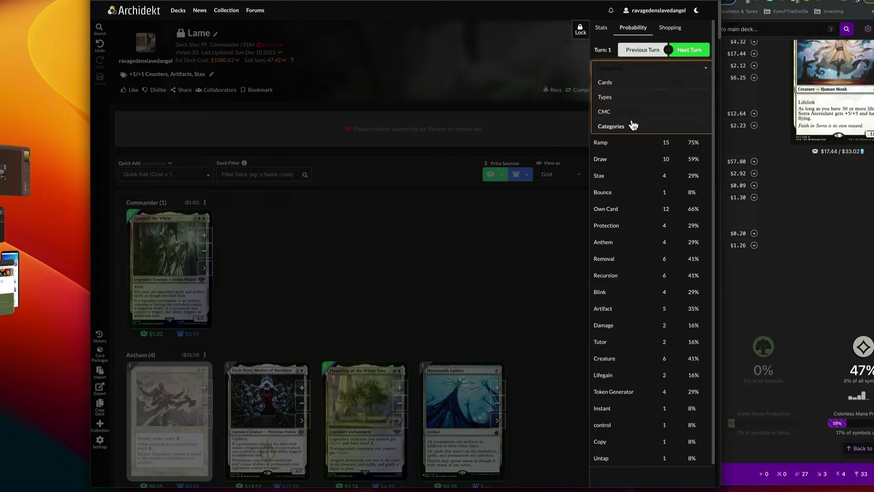
pyautogui.click(822, 205)
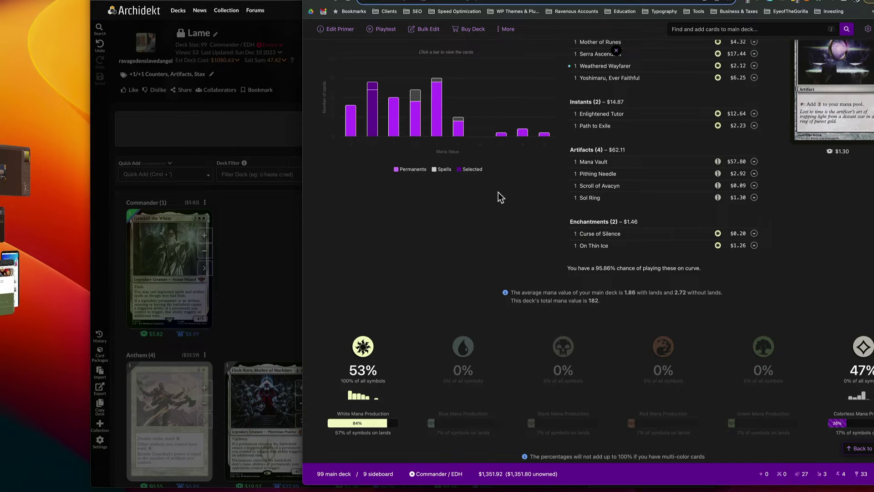
pyautogui.click(249, 243)
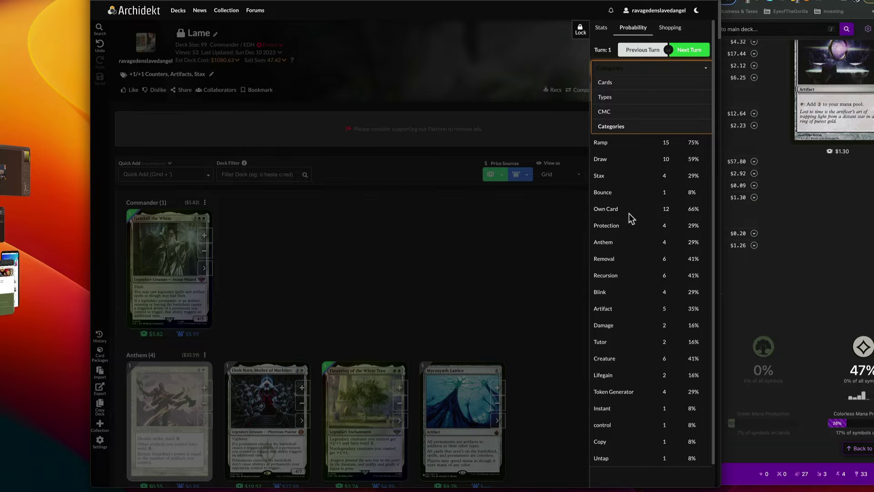
# - Switch to the Moxfield deck and review the sort and group options above its card stacks
pyautogui.click(835, 253)
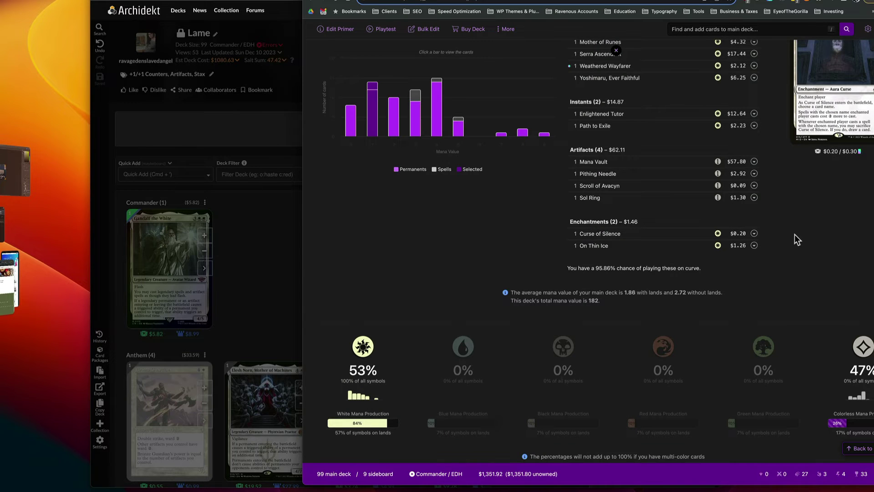
pyautogui.scroll(15, 794, 234)
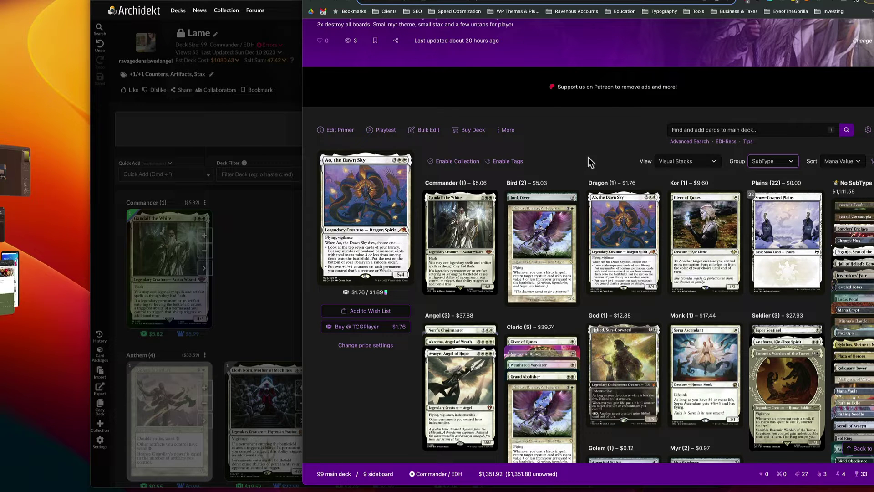
pyautogui.click(854, 162)
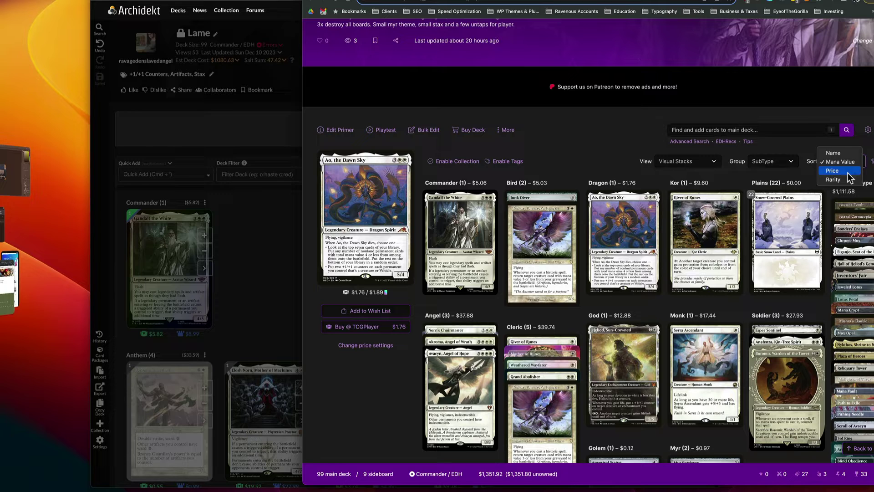
pyautogui.click(779, 167)
pyautogui.click(777, 165)
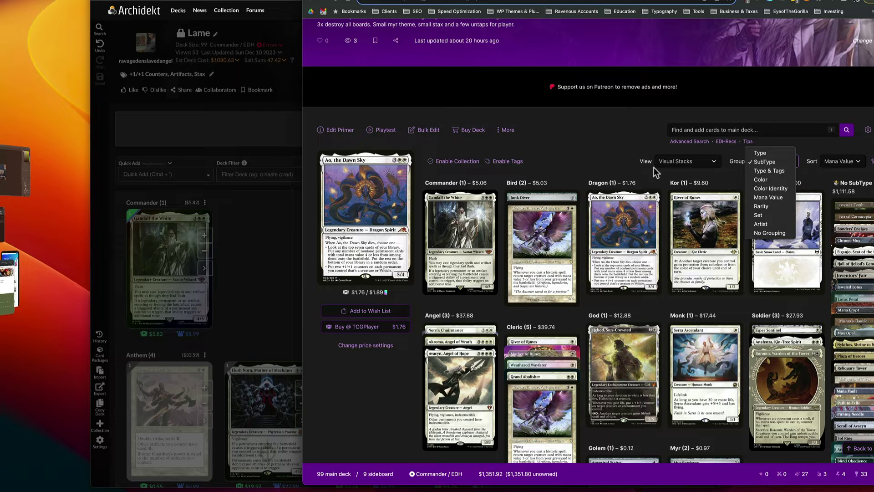
# - Return to the Archidekt deck, close the probability view, and look over the Commander, Anthem and Artifact categories
pyautogui.click(269, 275)
pyautogui.click(512, 242)
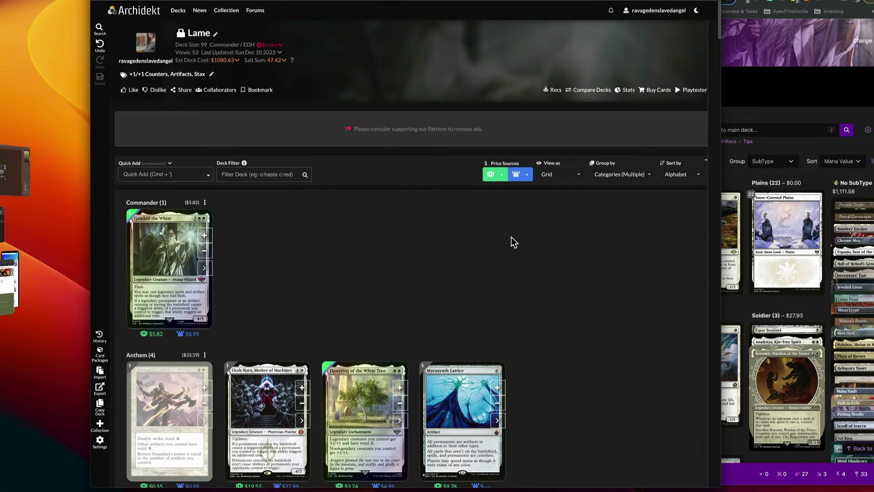
pyautogui.click(824, 180)
pyautogui.click(261, 269)
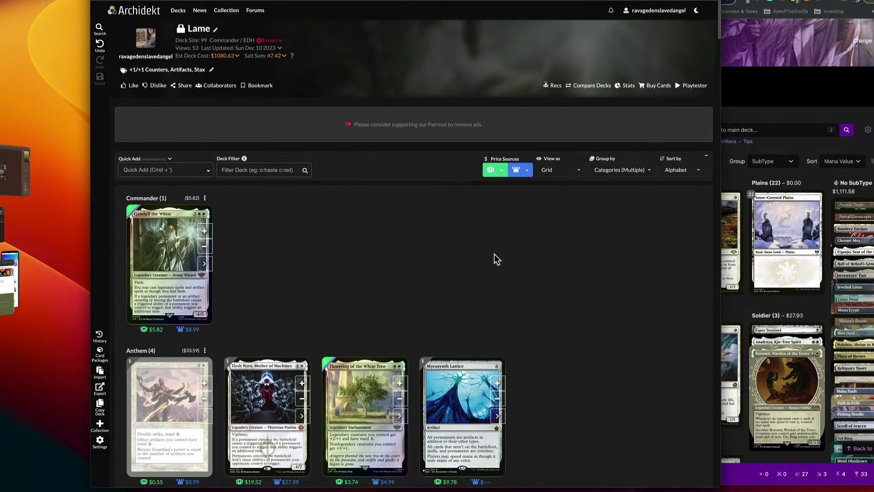
pyautogui.scroll(-3, 495, 254)
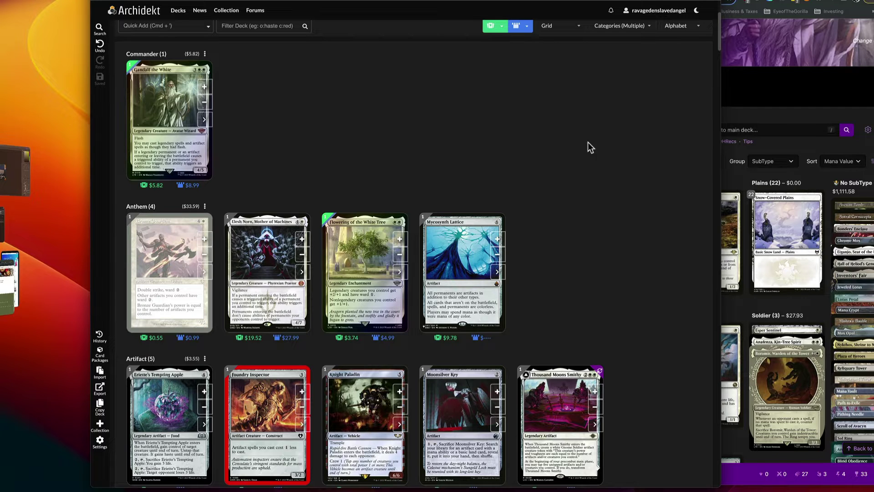
pyautogui.scroll(-1, 605, 184)
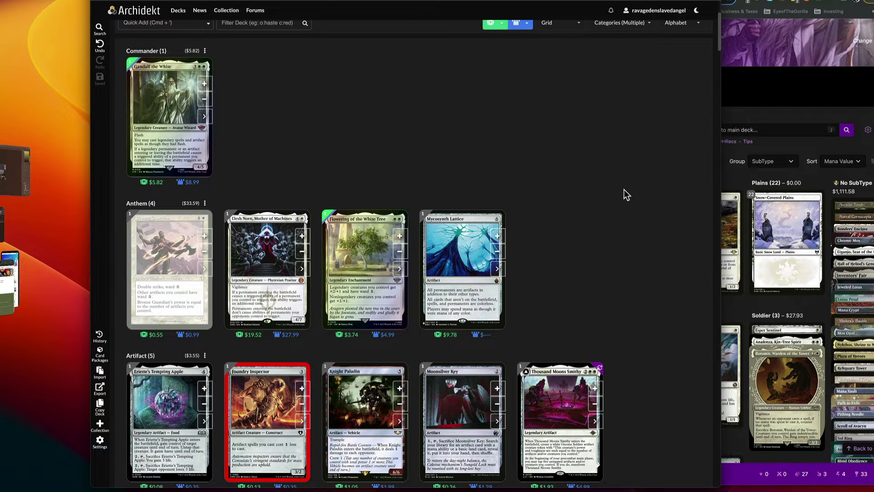
# - Switch to the Moxfield deck and review its available view layouts without changing the current one
pyautogui.click(796, 161)
pyautogui.scroll(3, 569, 124)
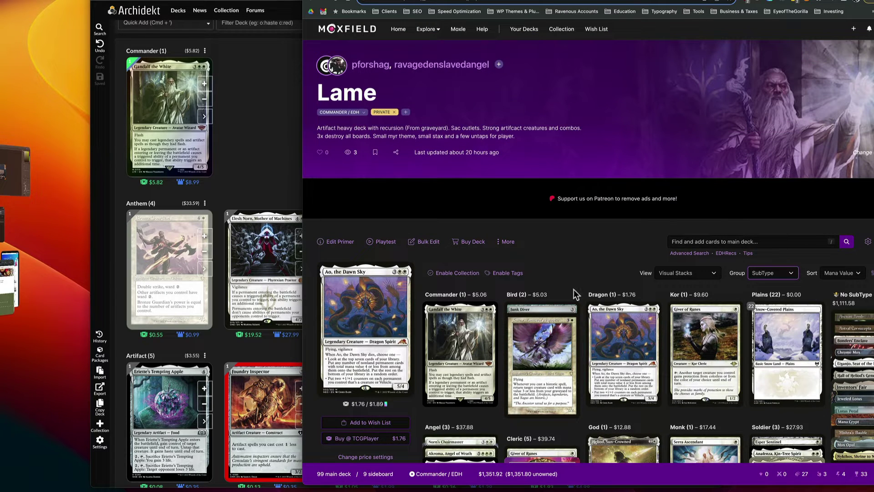
pyautogui.click(693, 274)
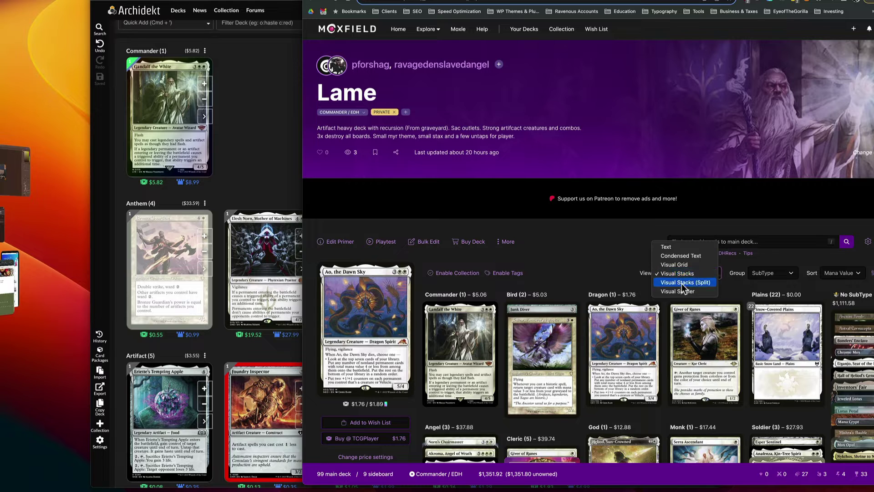
pyautogui.click(474, 146)
# - Switch to the Archidekt deck and review its view layouts, keeping the Grid layout
pyautogui.click(267, 112)
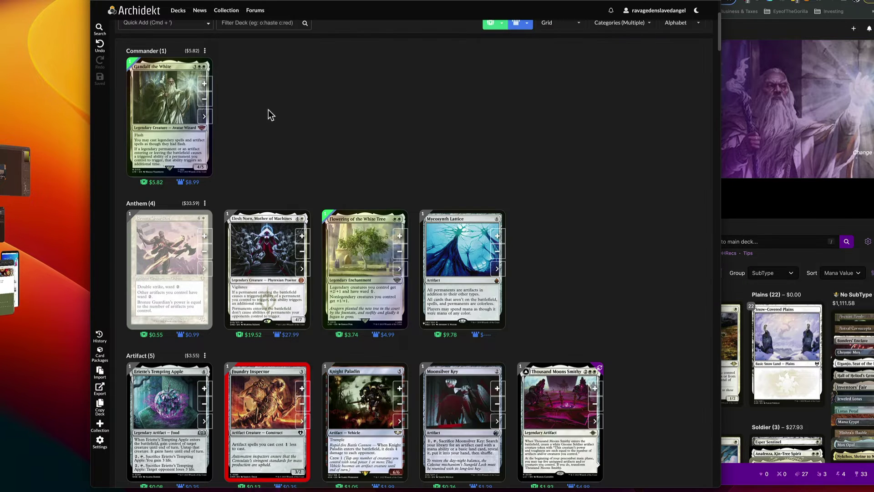
pyautogui.scroll(5, 594, 220)
pyautogui.click(557, 179)
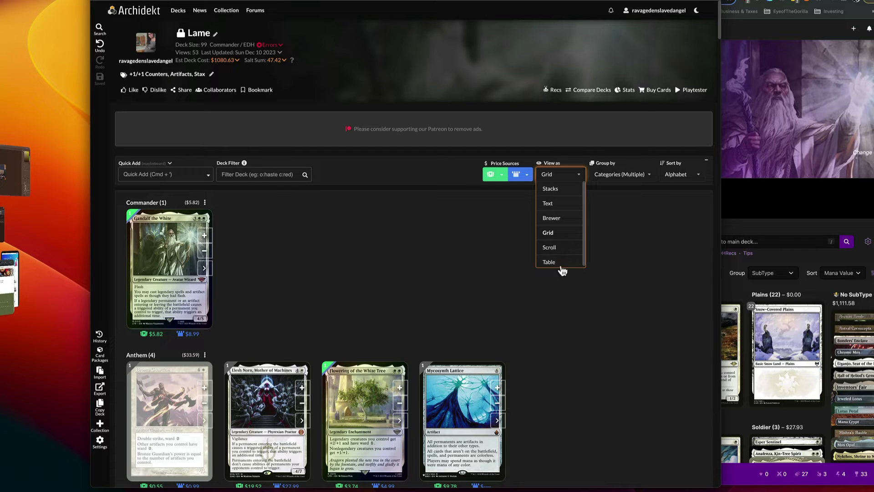
pyautogui.click(627, 222)
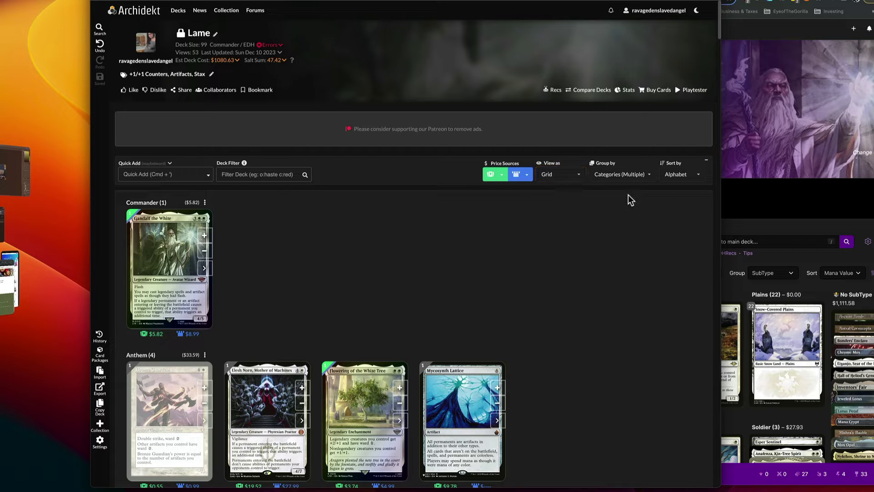
# - Review the full list of grouping options for the Archidekt deck, keeping Categories (Multiple)
pyautogui.click(622, 175)
pyautogui.scroll(-3, 614, 228)
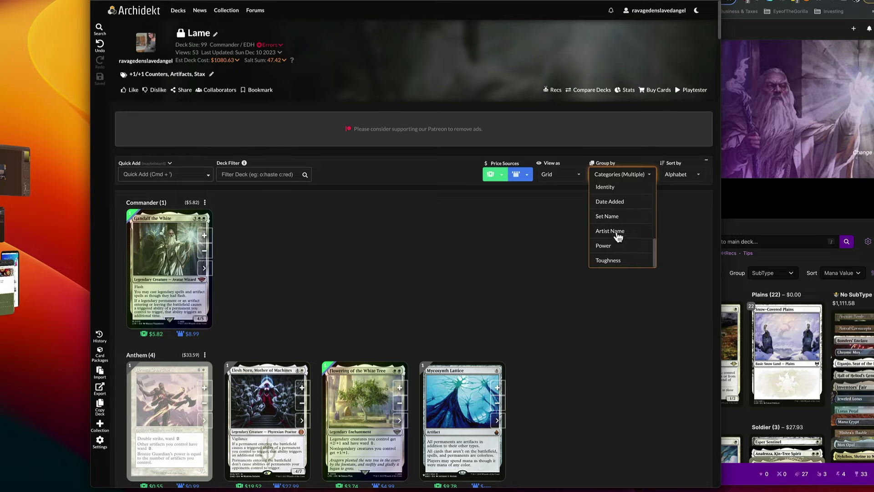
pyautogui.scroll(3, 626, 230)
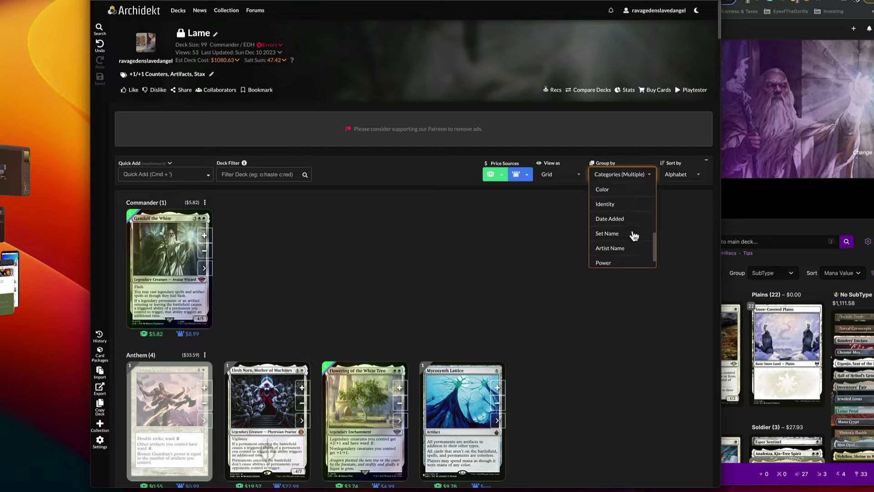
pyautogui.scroll(1, 635, 234)
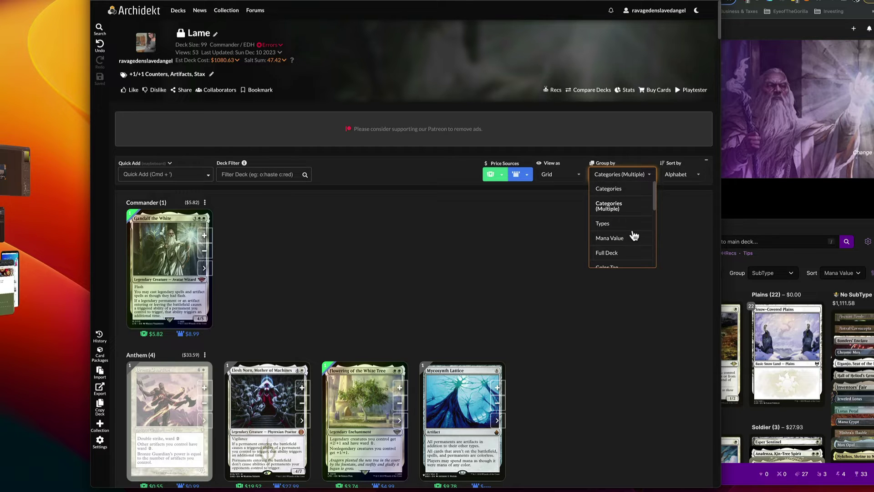
pyautogui.click(681, 247)
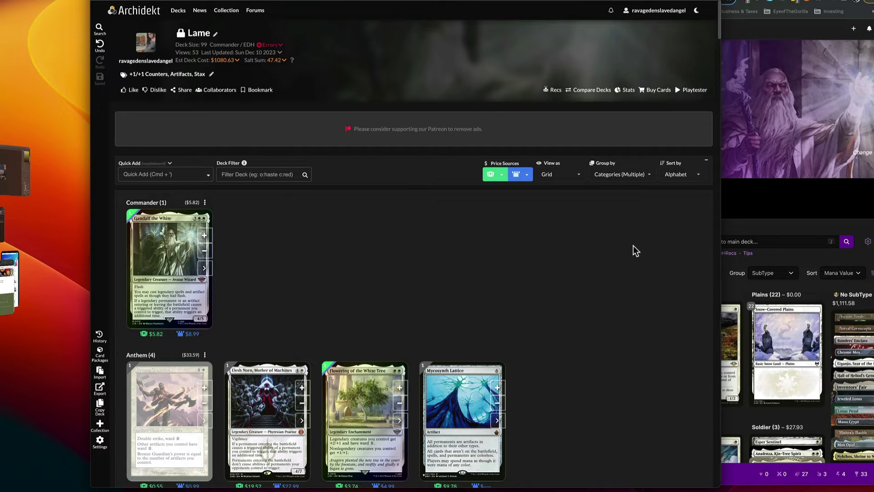
# - Open the details of the first card in the Anthem category, check its assigned categories, and return to the deck
pyautogui.scroll(-6, 639, 247)
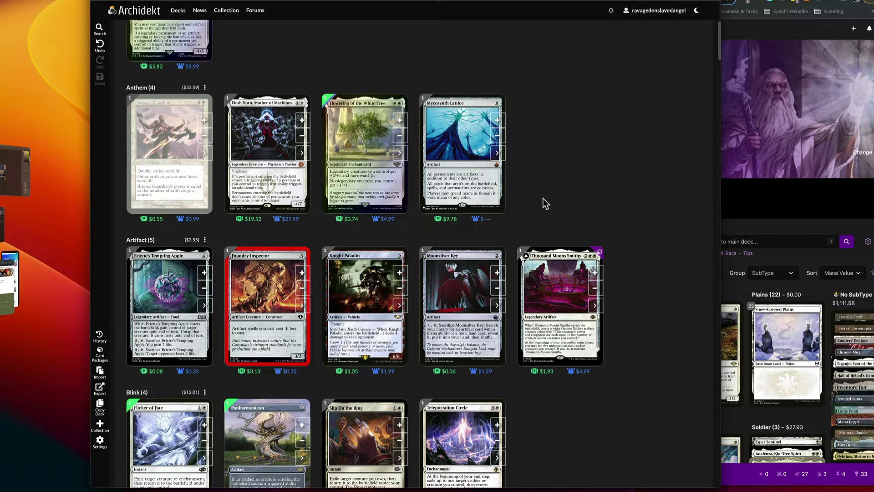
pyautogui.click(159, 143)
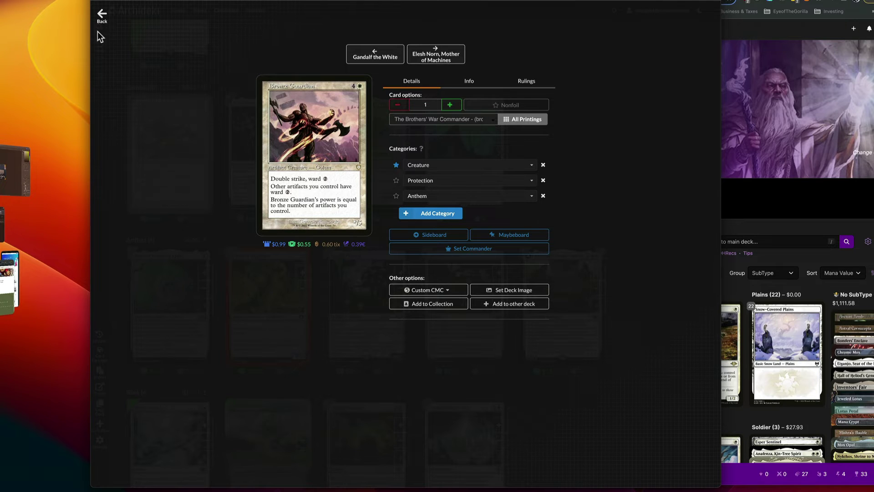
pyautogui.click(100, 17)
# - Open Thousand Moons Smithy from the Artifact category, view both card faces and its categories, and return to the deck
pyautogui.scroll(-3, 668, 197)
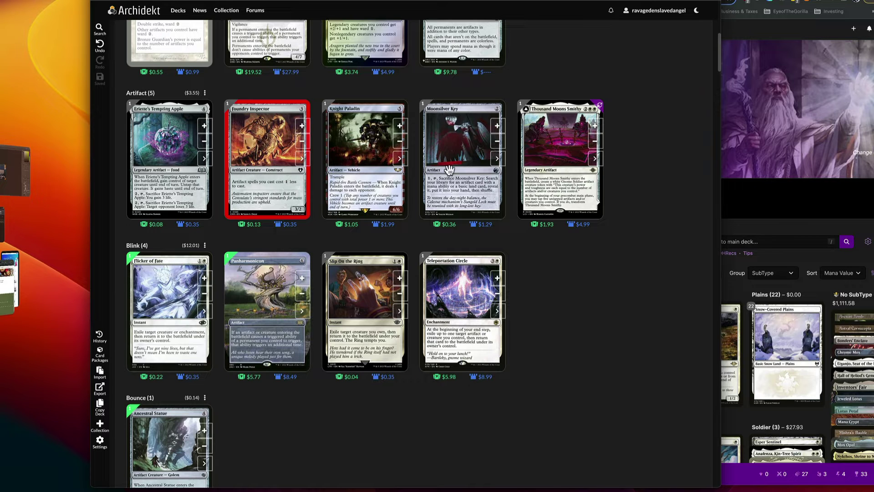
pyautogui.click(561, 146)
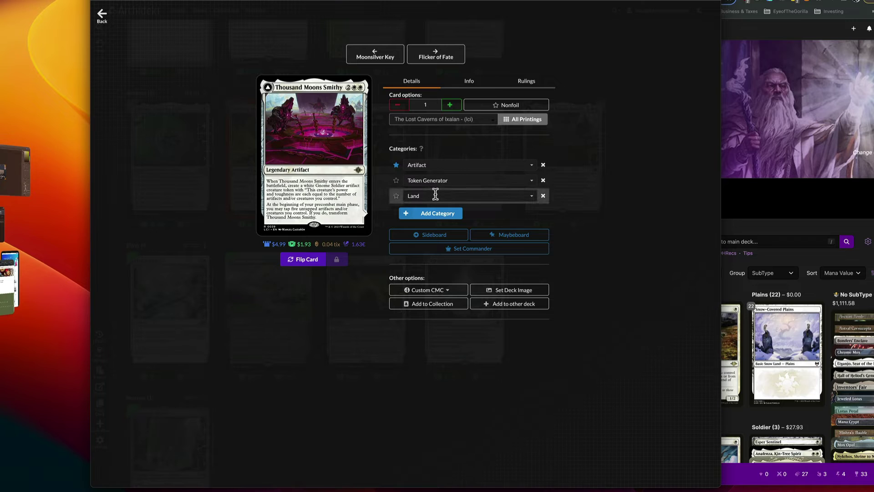
pyautogui.click(313, 260)
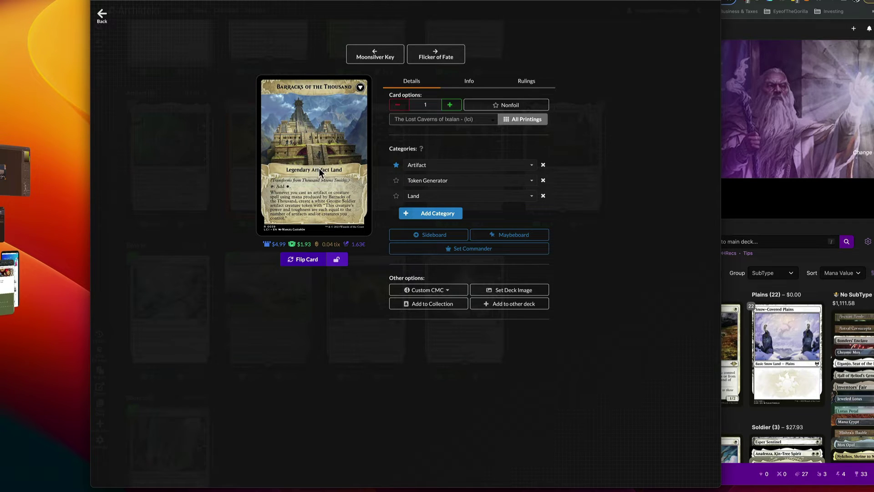
pyautogui.click(305, 260)
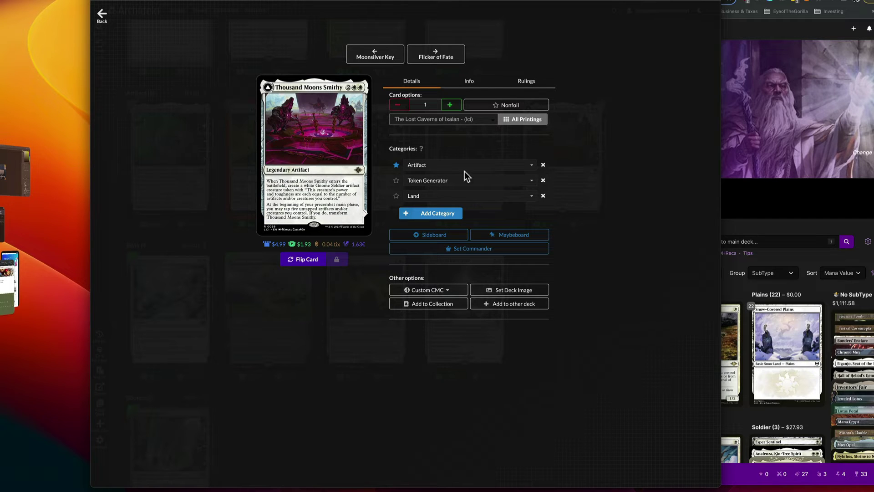
pyautogui.click(104, 19)
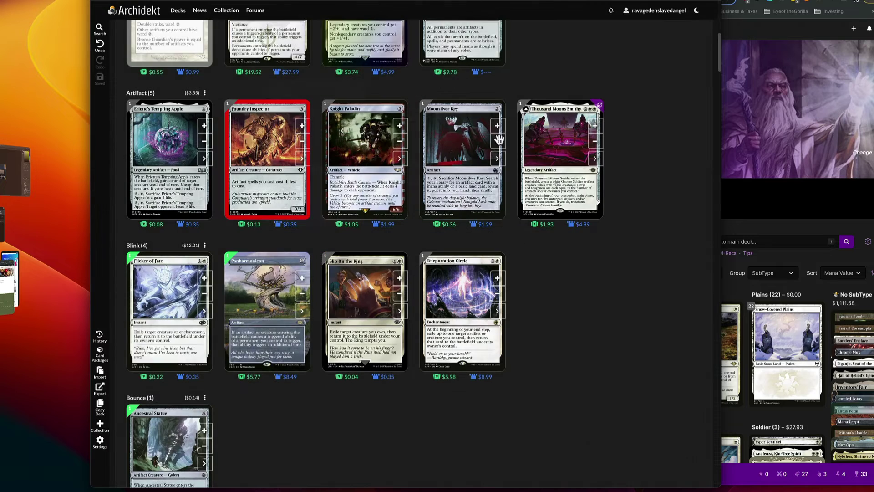
# - Examine the Blink, Bounce, Copy, Creature, Damage and Draw categories, noting the faded cards that appear under several categories
pyautogui.scroll(-3, 627, 249)
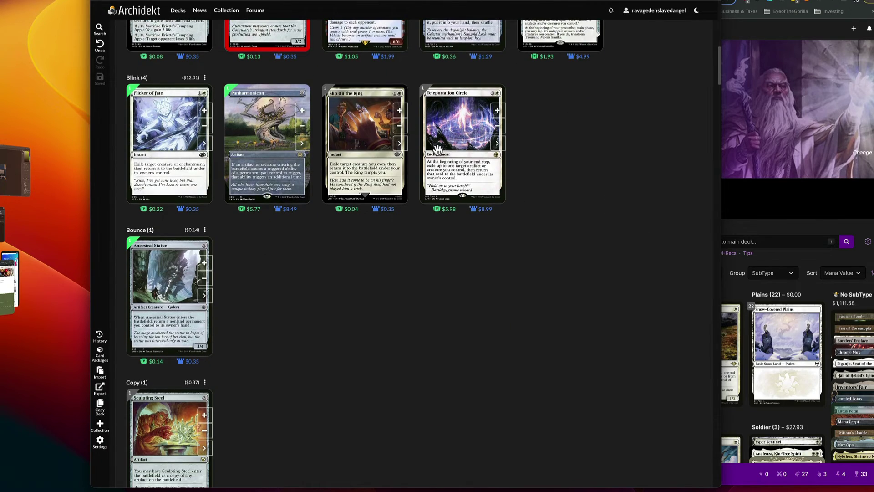
pyautogui.scroll(-3, 566, 183)
pyautogui.scroll(4, 651, 167)
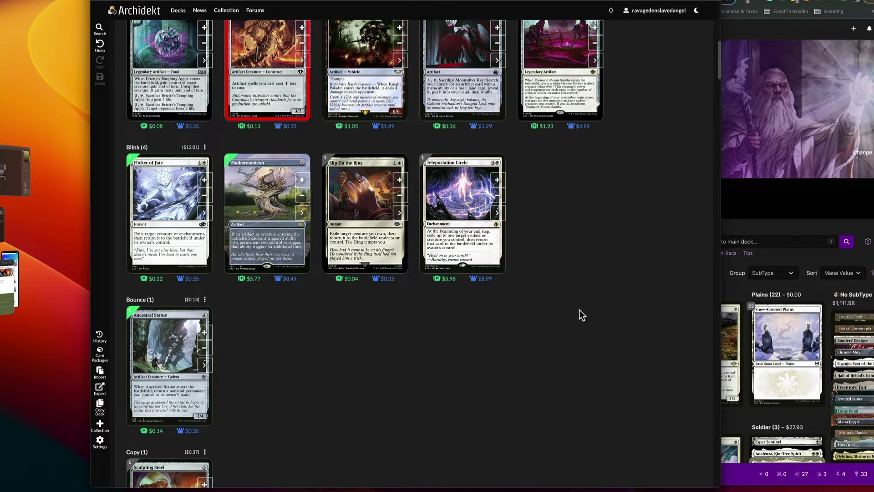
pyautogui.scroll(-5, 610, 316)
pyautogui.scroll(-3, 520, 287)
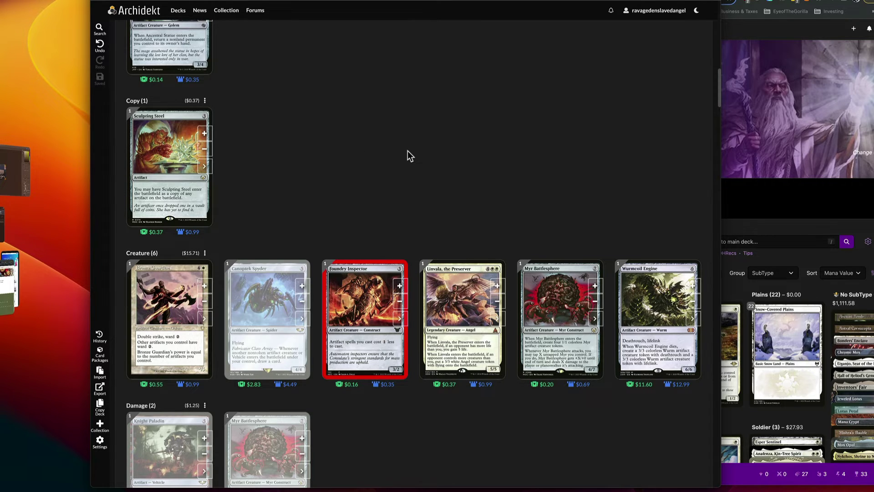
pyautogui.scroll(-3, 408, 151)
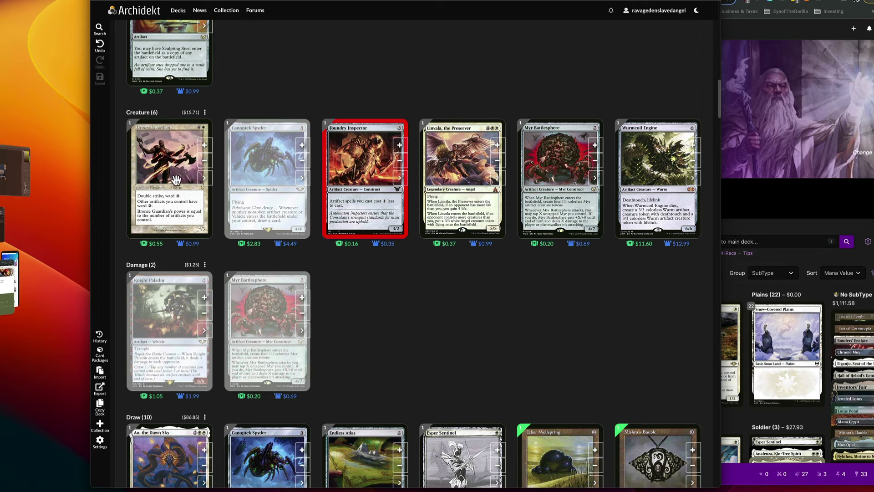
pyautogui.scroll(-1, 505, 280)
pyautogui.scroll(-2, 482, 257)
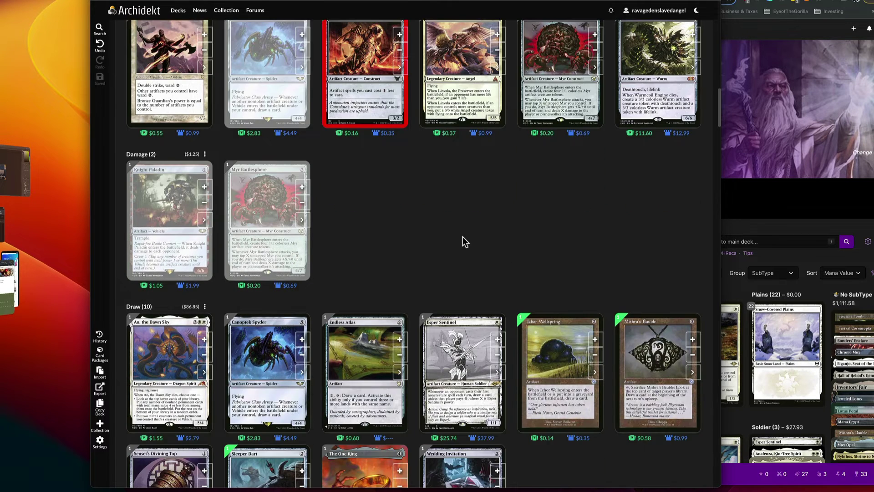
pyautogui.scroll(1, 451, 239)
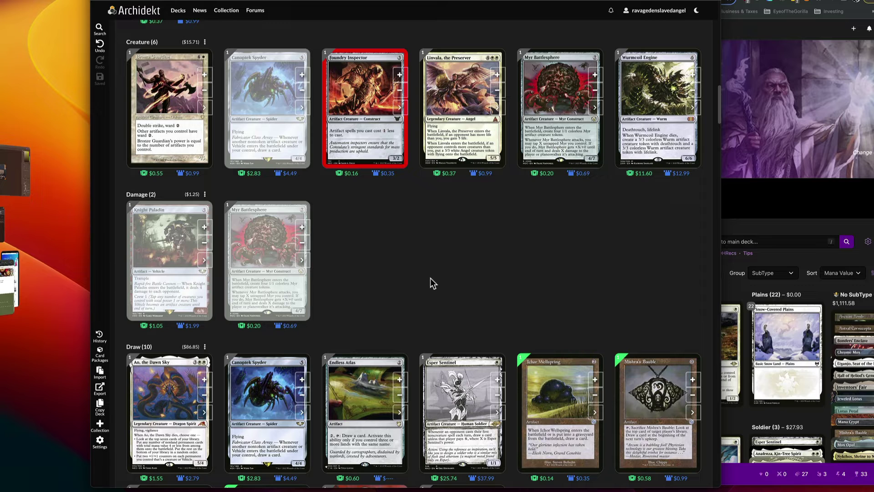
# - Compare the Copy, Creature, Damage and Draw categories, checking which cards are shown faded because they belong primarily to another category
pyautogui.scroll(1, 432, 282)
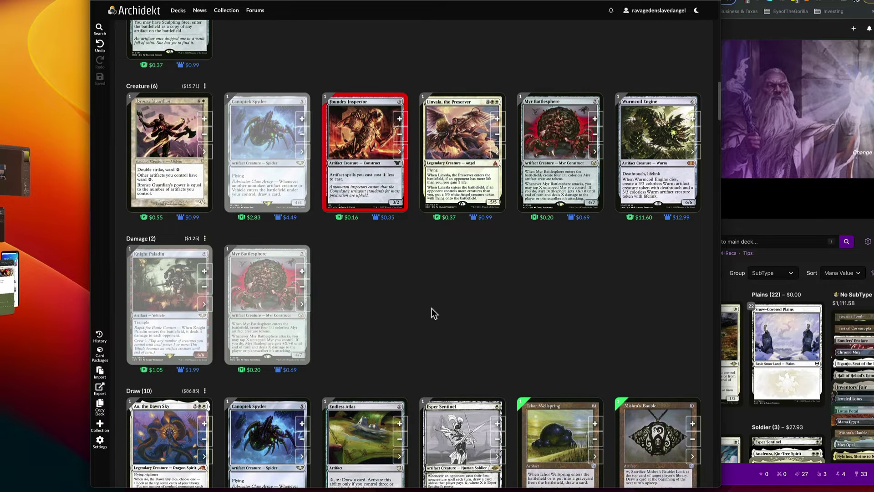
pyautogui.scroll(1, 318, 267)
pyautogui.scroll(5, 191, 228)
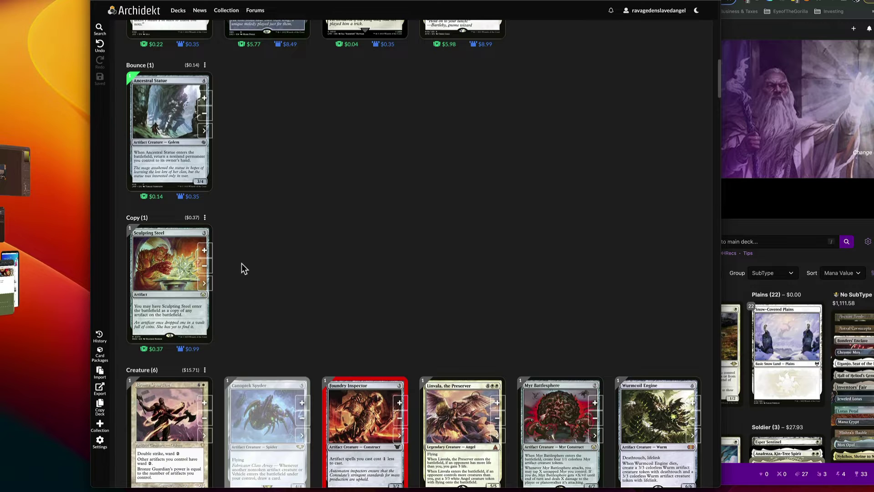
pyautogui.scroll(-3, 241, 263)
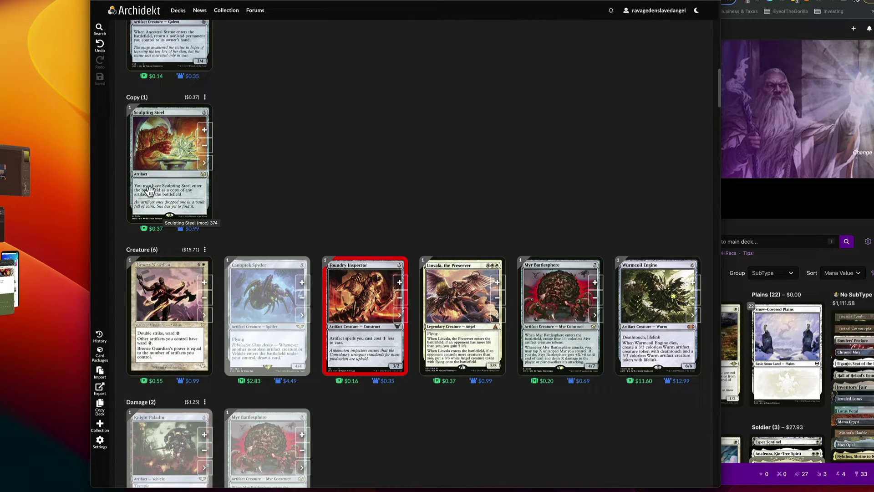
pyautogui.scroll(-3, 240, 190)
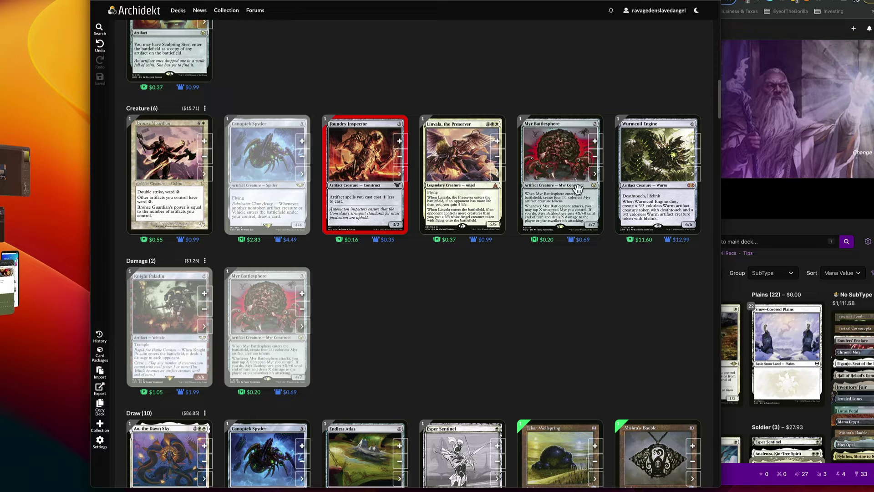
pyautogui.scroll(-3, 497, 323)
pyautogui.scroll(-1, 410, 305)
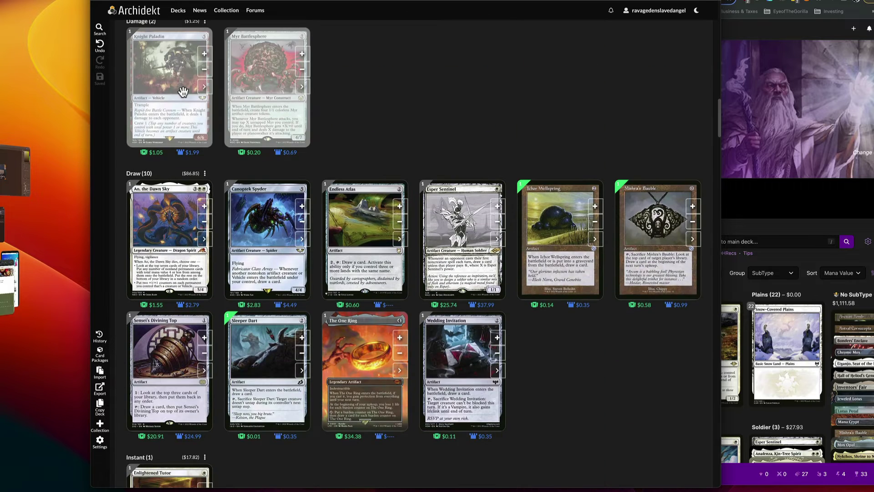
pyautogui.scroll(1, 160, 102)
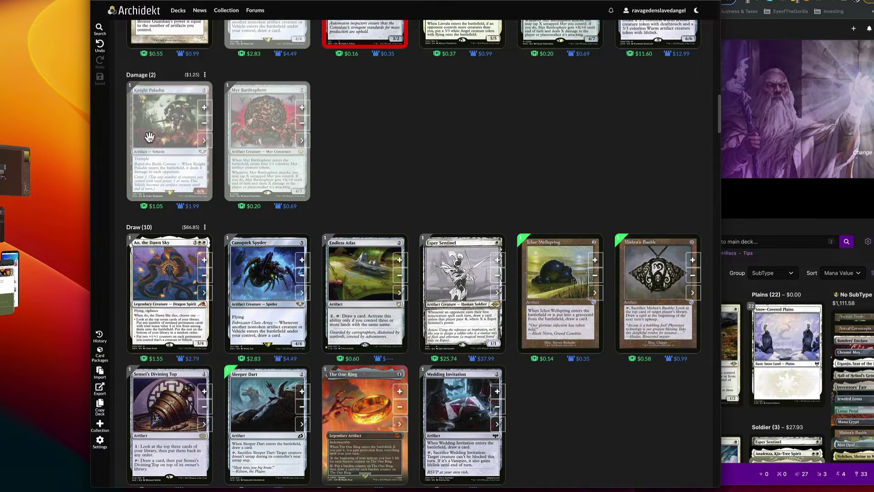
pyautogui.scroll(-1, 468, 144)
pyautogui.scroll(-1, 148, 145)
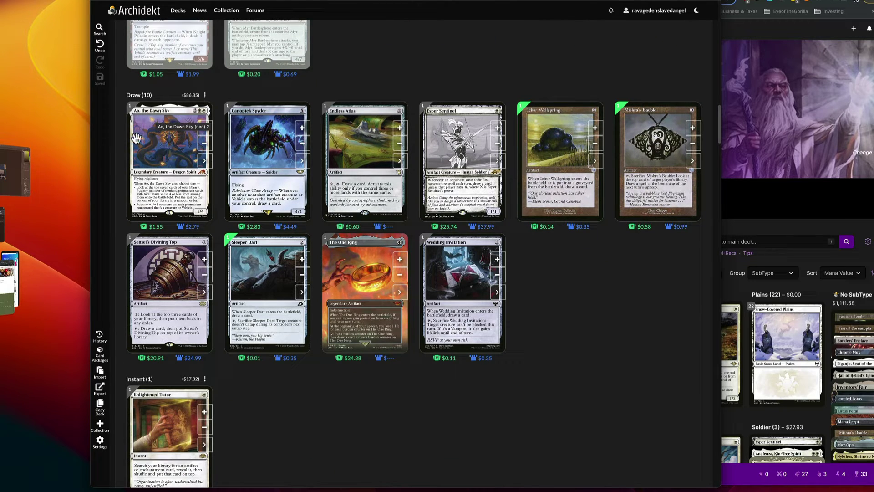
# - Open Ao, the Dawn Sky from the Draw category, start adding a second category, and review the full list of existing categories
pyautogui.click(181, 169)
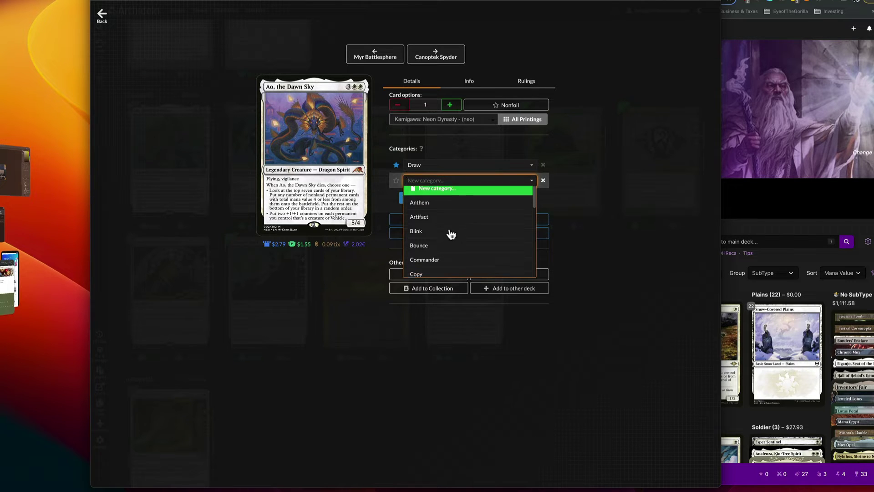
pyautogui.scroll(-3, 449, 235)
pyautogui.scroll(-3, 452, 235)
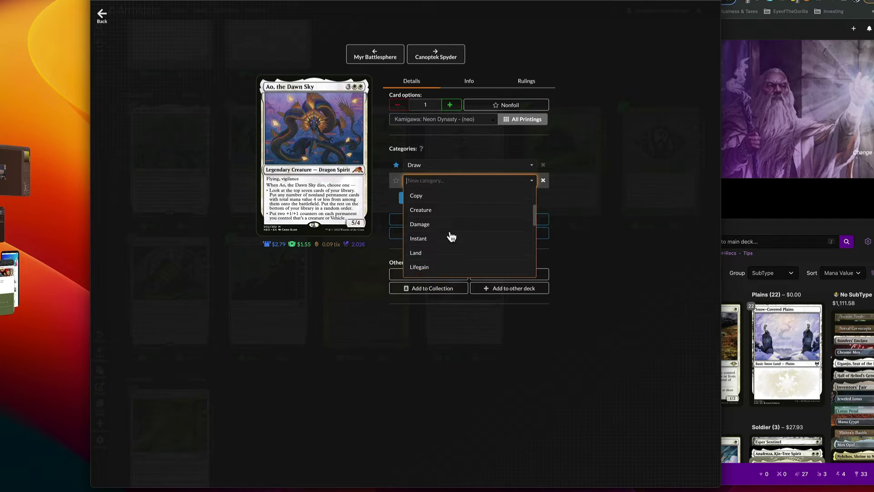
pyautogui.scroll(-2, 450, 235)
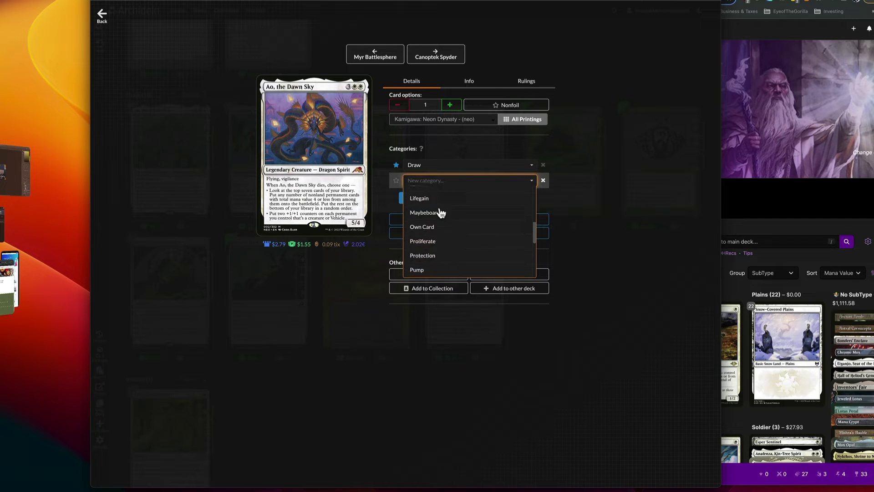
pyautogui.scroll(-2, 442, 237)
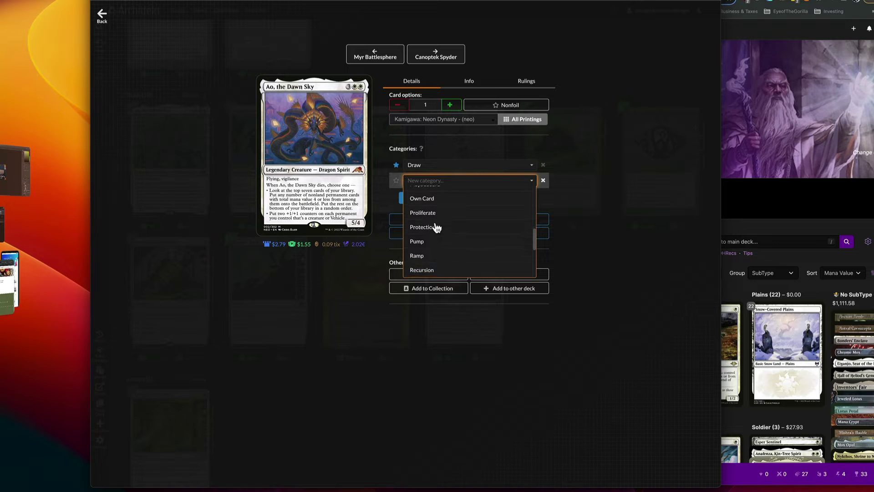
pyautogui.scroll(-2, 449, 232)
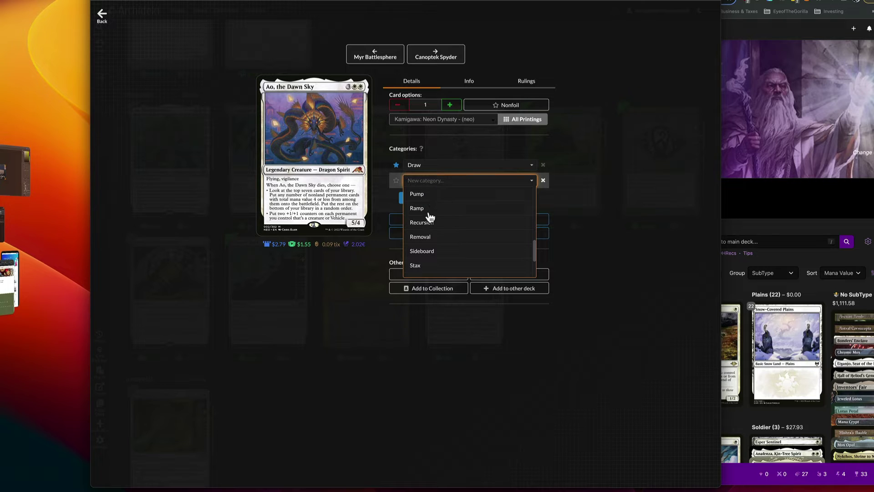
pyautogui.scroll(-1, 446, 241)
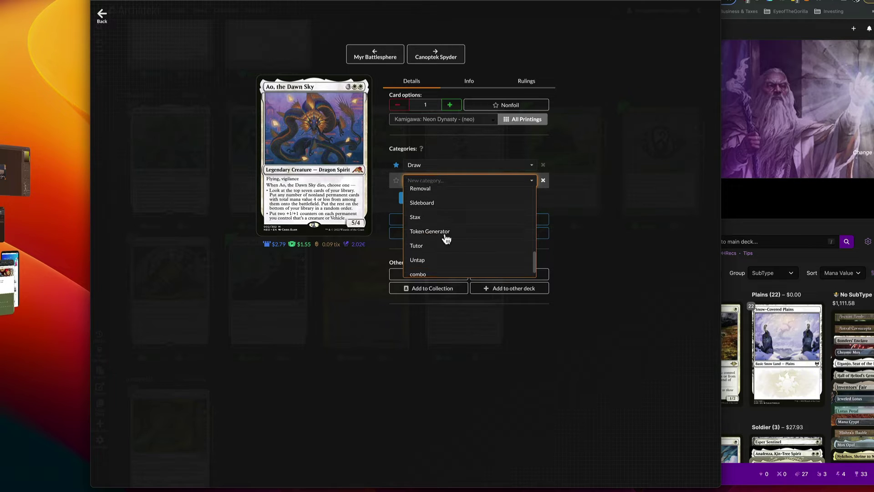
pyautogui.scroll(-1, 453, 248)
pyautogui.scroll(5, 434, 220)
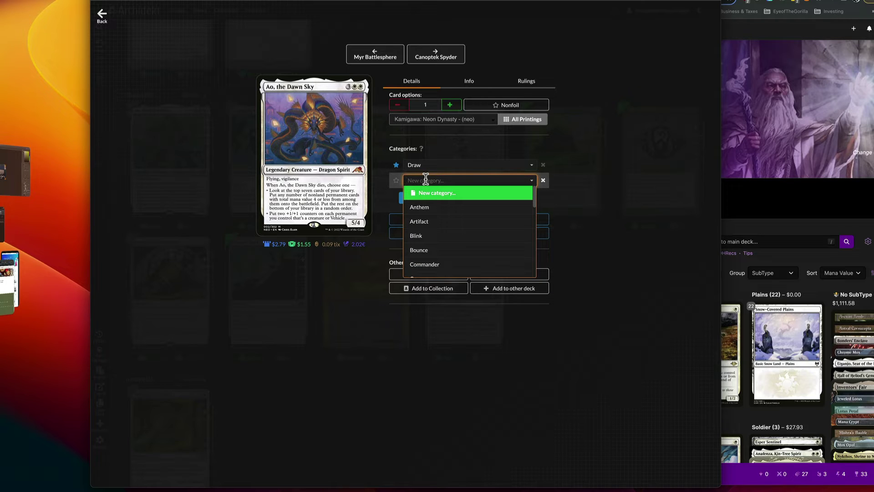
# - Create a new category named Free Battlefield as the card's second category and return to the deck
pyautogui.write('Free ')
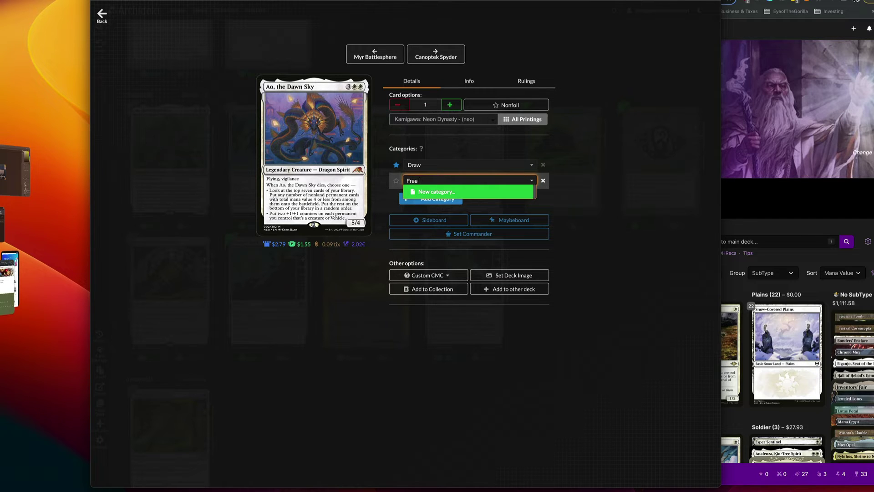
pyautogui.write('CrBattfield')
pyautogui.rightClick(433, 179)
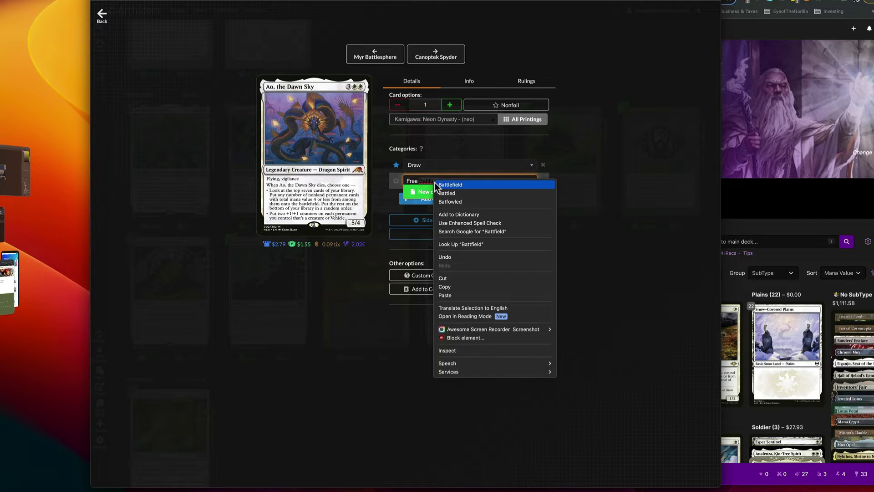
pyautogui.click(436, 182)
pyautogui.click(435, 193)
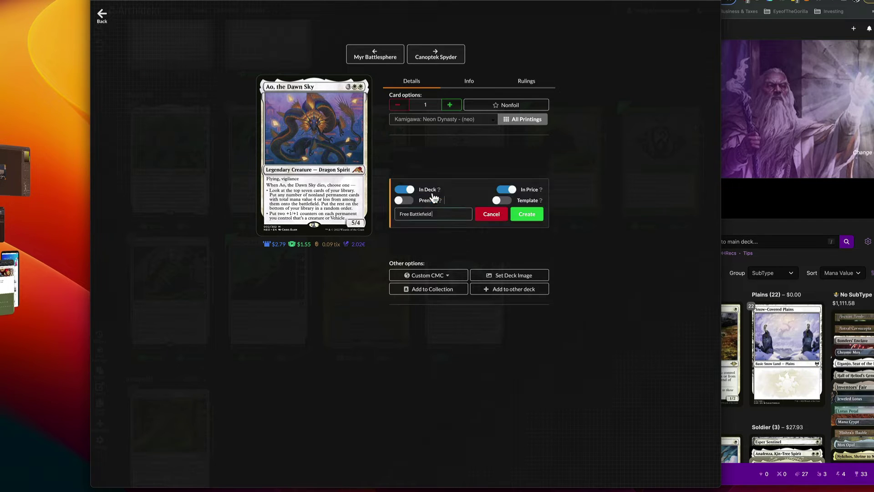
pyautogui.click(503, 203)
pyautogui.click(535, 216)
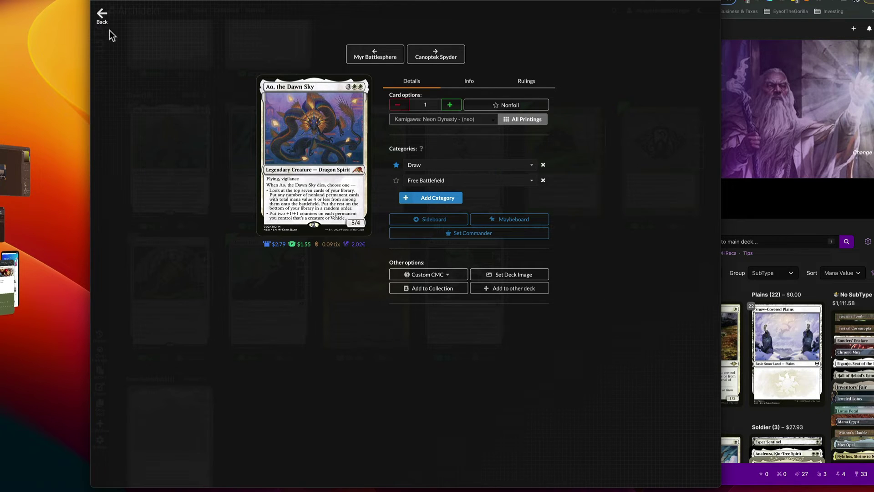
pyautogui.click(102, 16)
pyautogui.scroll(-1, 545, 365)
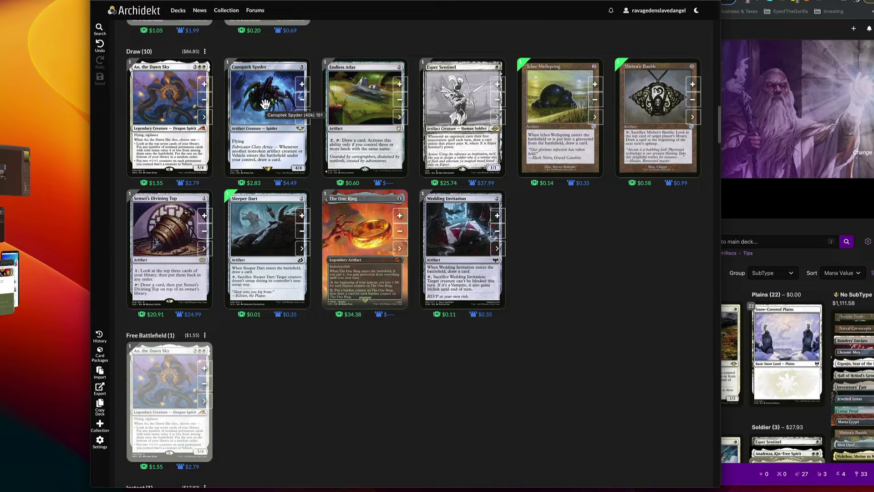
# - Open Endless Atlas from the Draw category, check its assigned categories, and return to the beginning of the deck
pyautogui.click(352, 111)
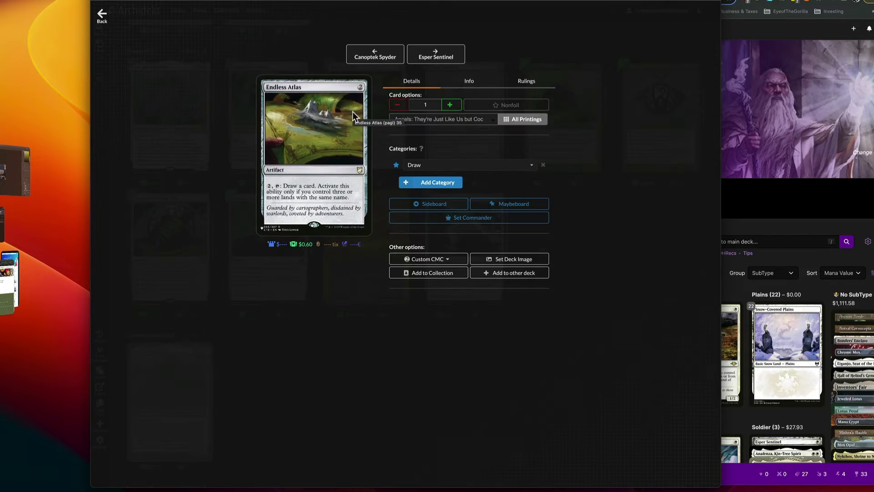
pyautogui.click(128, 58)
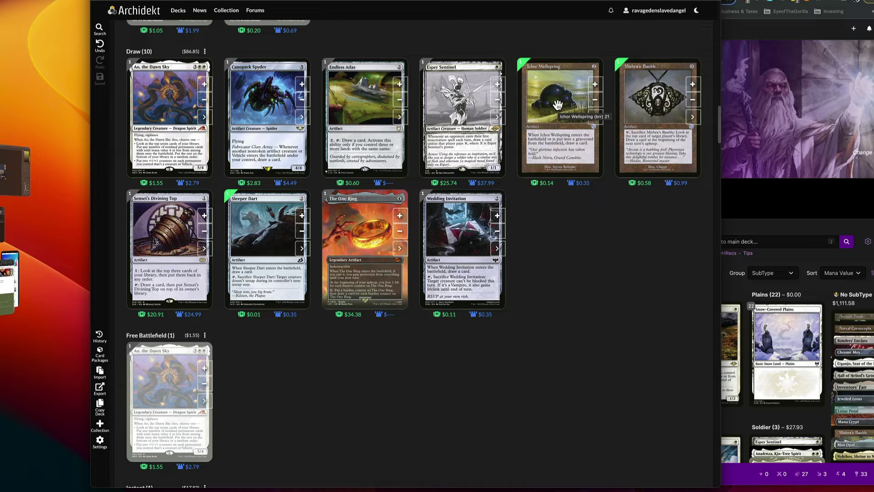
pyautogui.scroll(15, 620, 365)
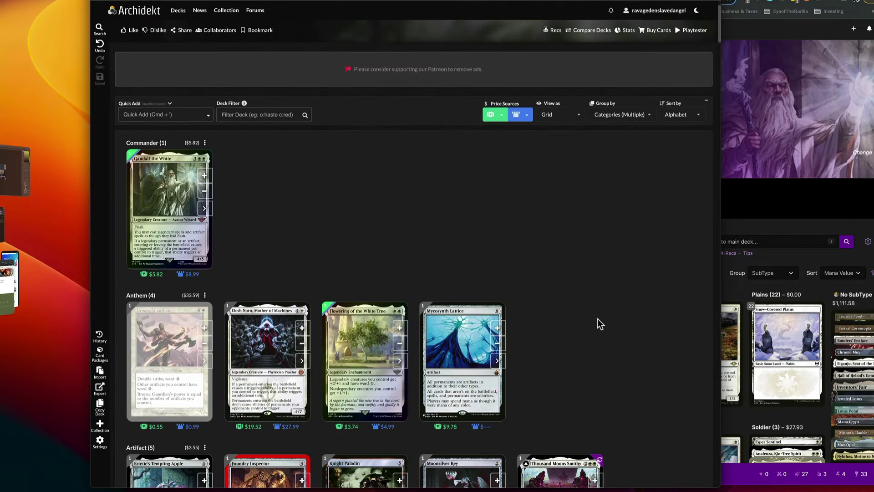
pyautogui.scroll(2, 603, 261)
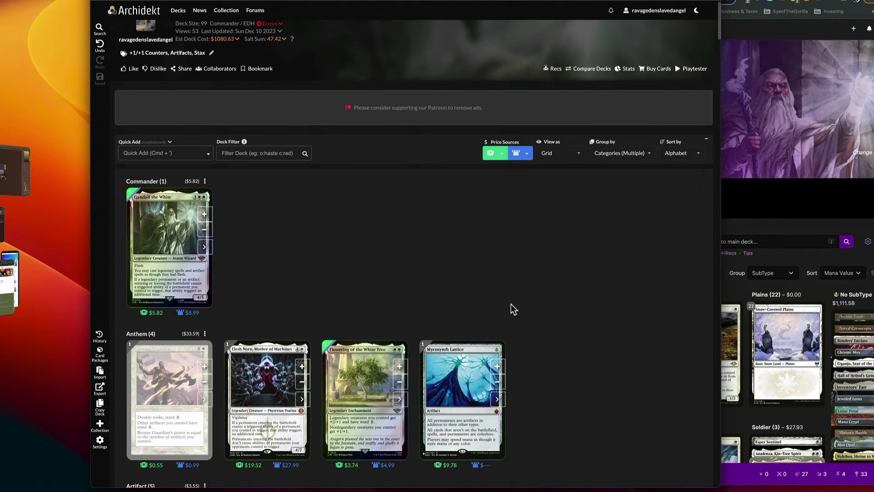
# - Review the deck's categories from Commander through Draw to Free Battlefield
pyautogui.scroll(-3, 365, 250)
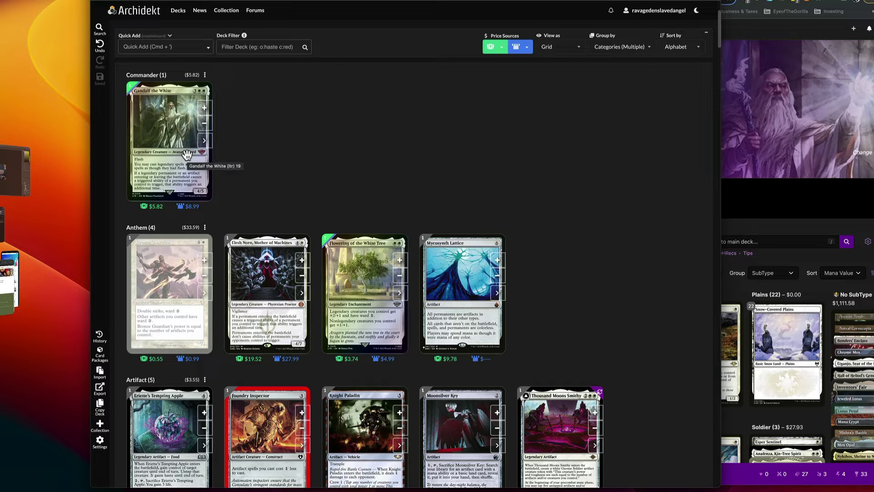
pyautogui.scroll(-10, 597, 301)
pyautogui.scroll(-14, 597, 302)
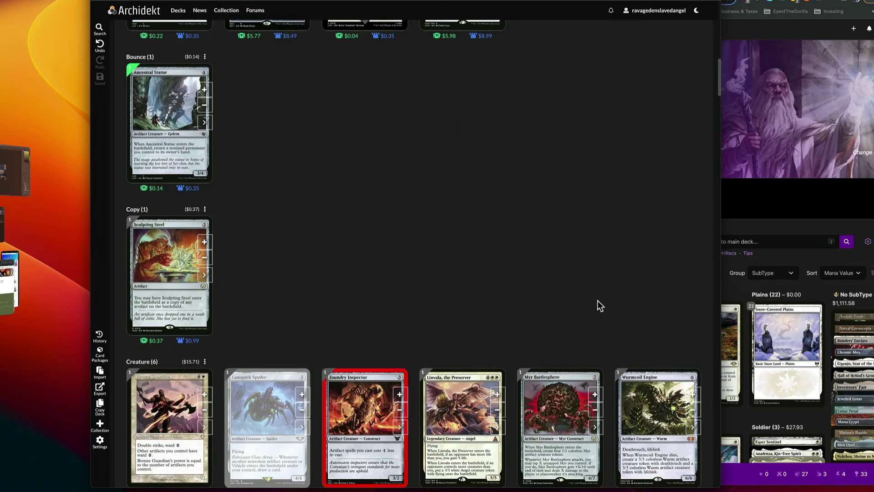
pyautogui.scroll(-3, 597, 306)
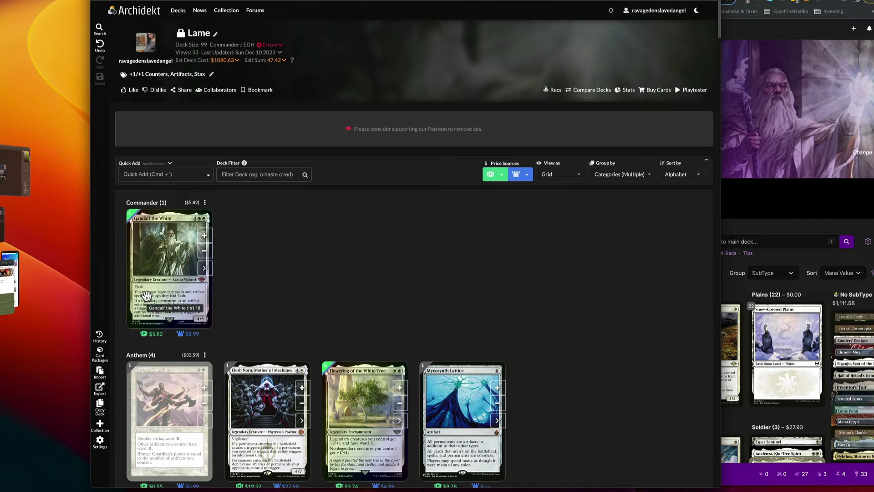
pyautogui.scroll(-10, 484, 374)
pyautogui.scroll(-10, 484, 371)
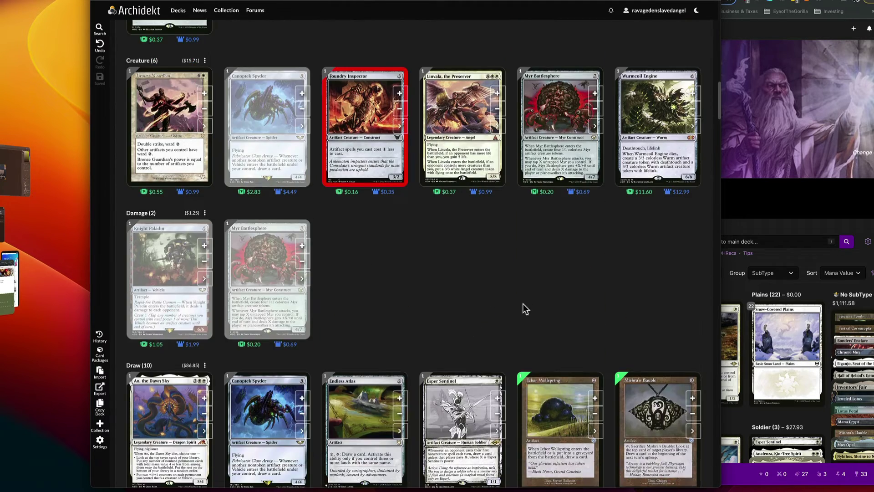
pyautogui.scroll(-3, 523, 304)
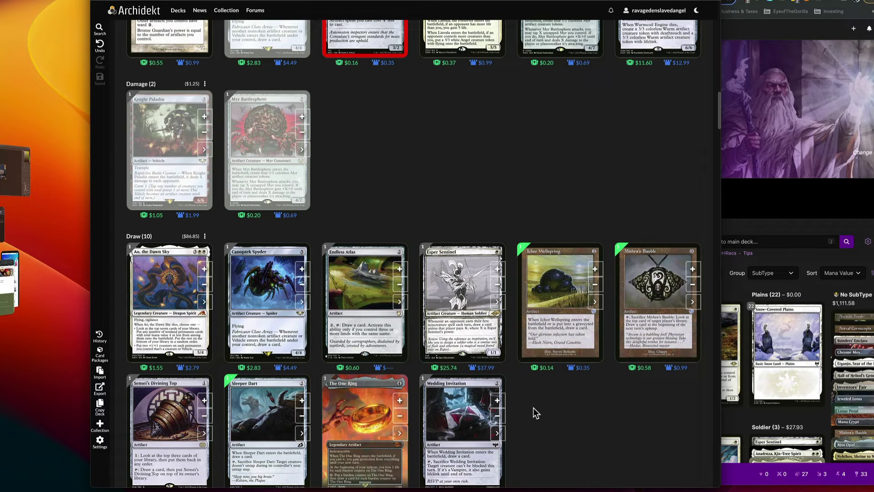
pyautogui.scroll(-3, 533, 407)
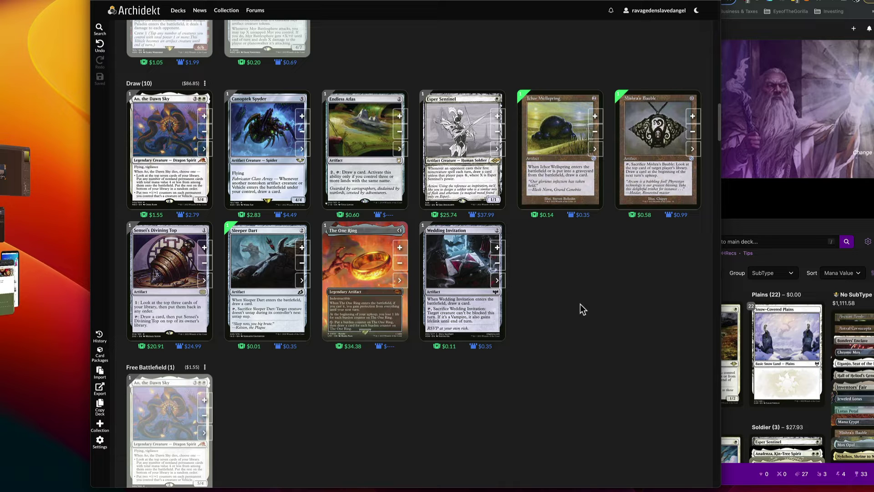
# - Go back to the Blink category, and examine the categories from there through Free Battlefield, Instant and Land to Lifegain
pyautogui.scroll(15, 579, 305)
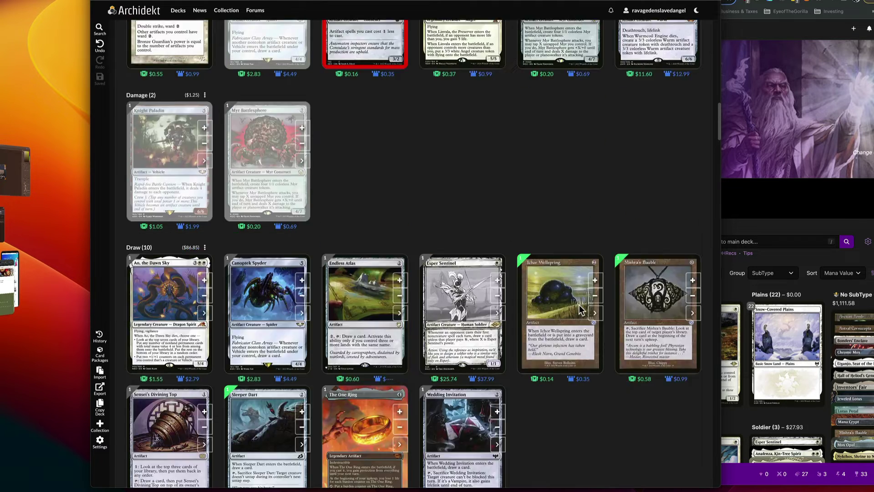
pyautogui.scroll(5, 579, 305)
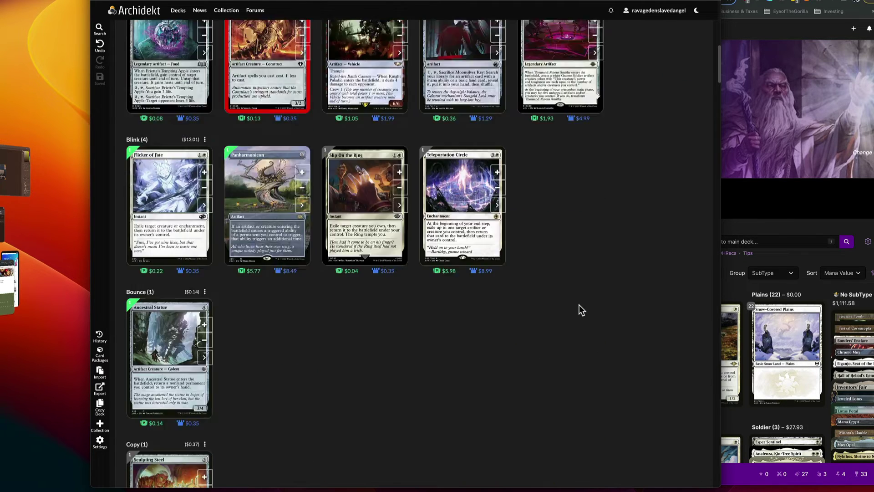
pyautogui.scroll(-15, 579, 304)
pyautogui.scroll(-8, 579, 305)
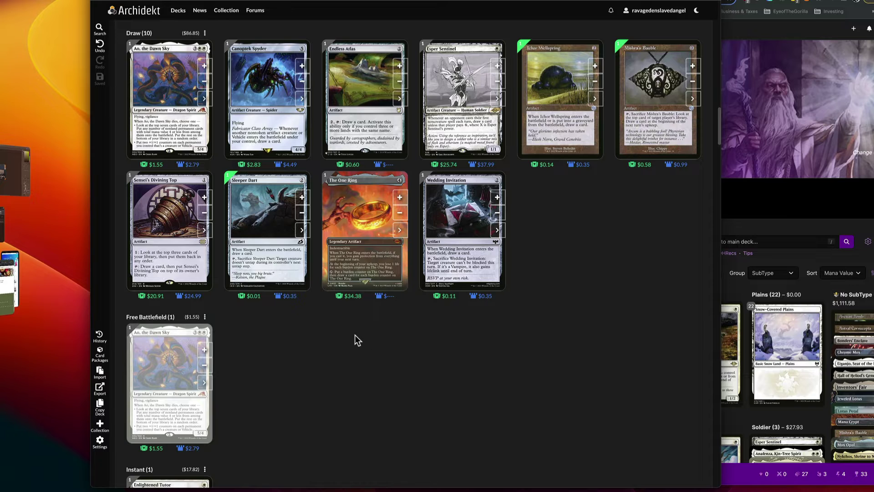
pyautogui.scroll(-2, 357, 339)
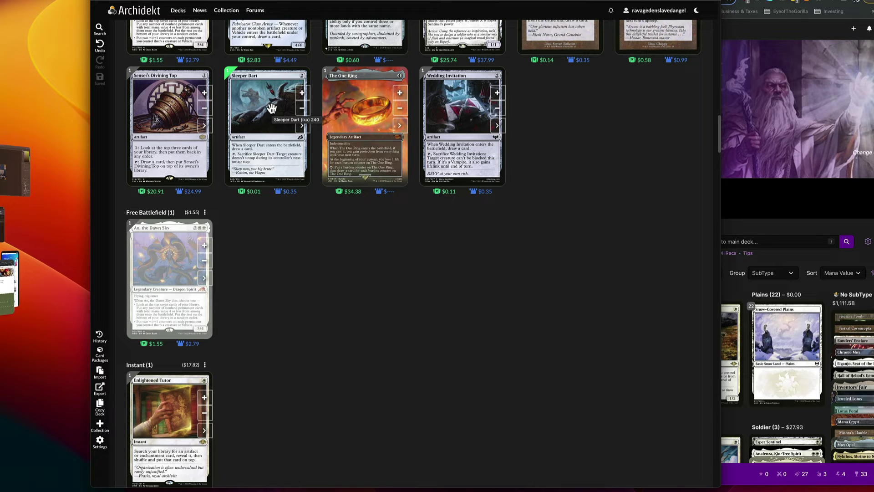
pyautogui.scroll(-5, 391, 199)
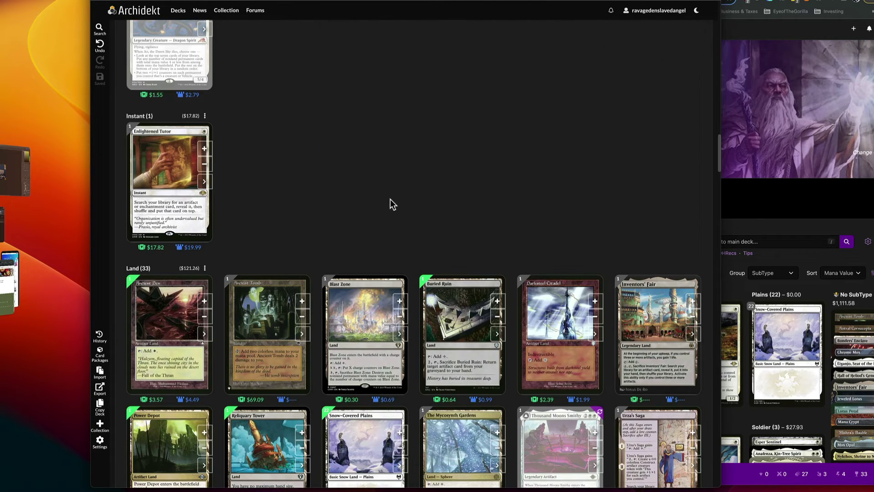
pyautogui.scroll(-3, 389, 199)
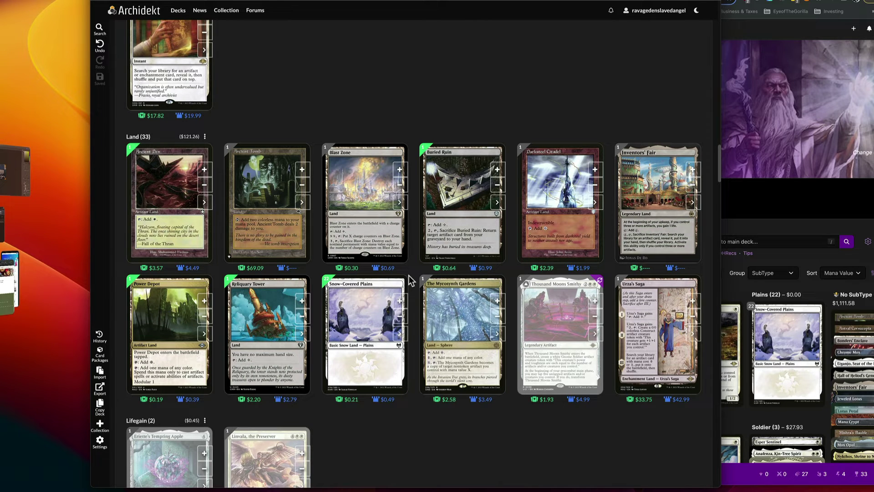
# - Glance at the Moxfield version of the deck, and review Archidekt's categories from Lifegain through Own Card to Proliferate
pyautogui.scroll(-4, 409, 279)
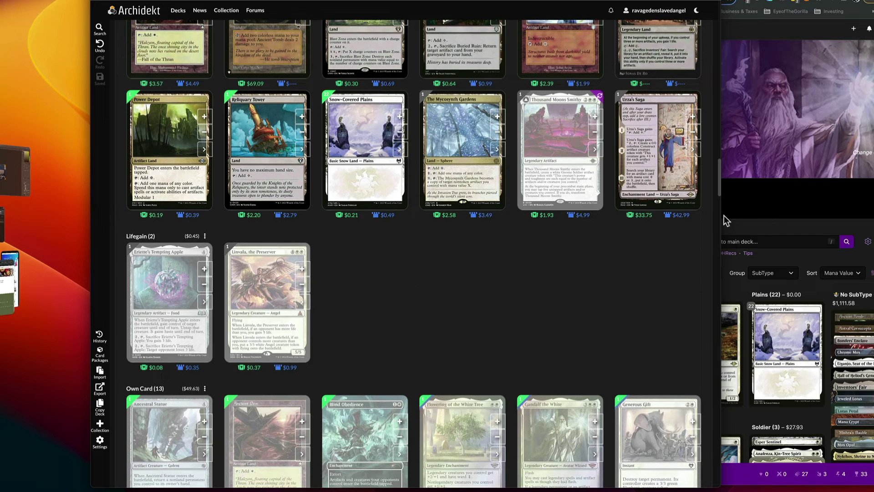
pyautogui.click(775, 214)
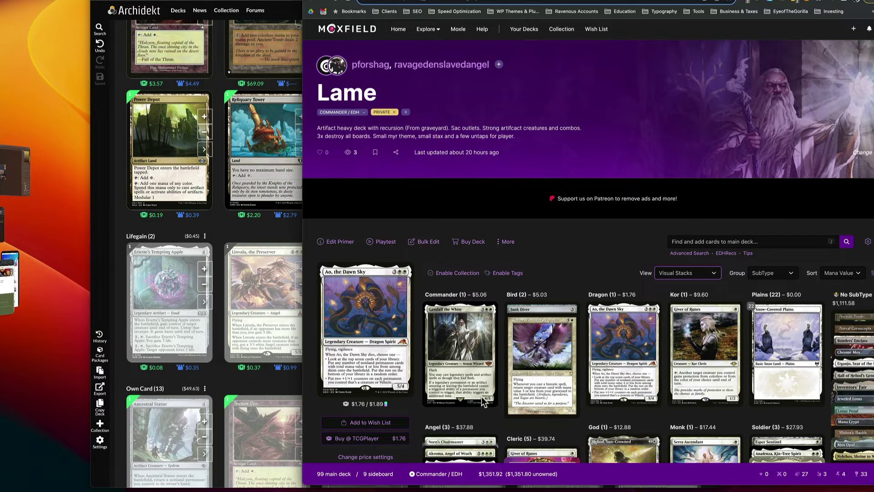
pyautogui.click(282, 233)
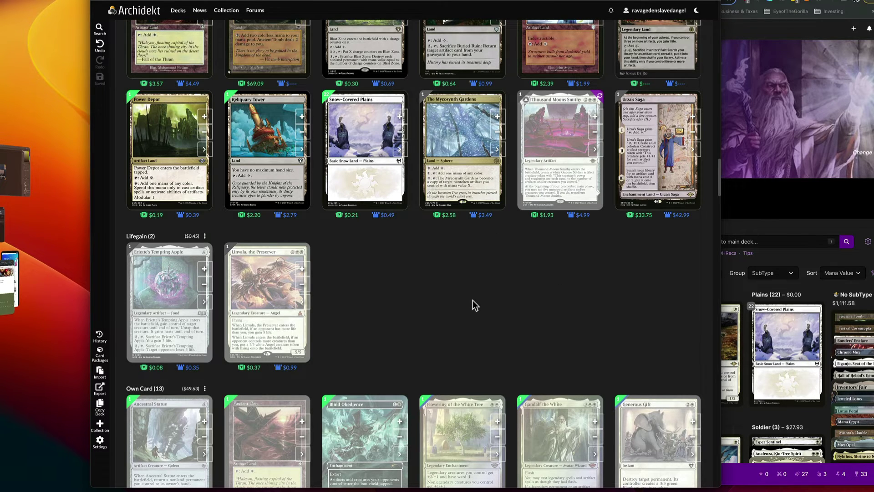
pyautogui.scroll(-5, 472, 299)
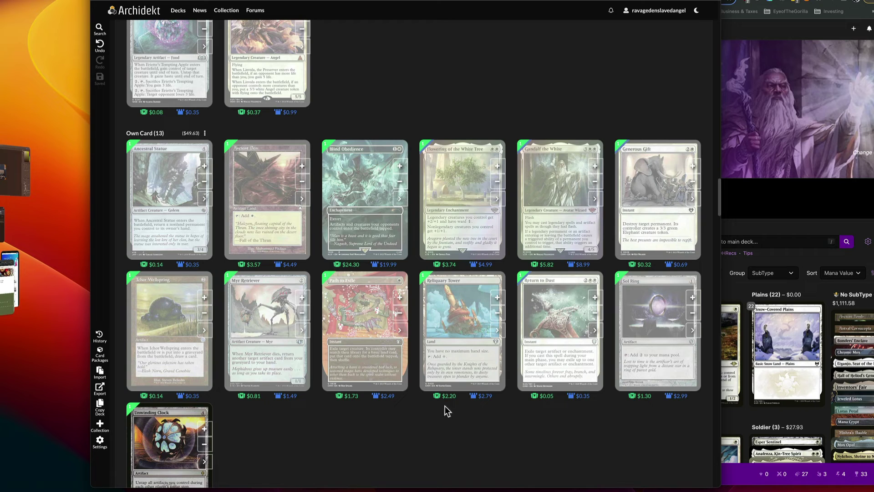
pyautogui.scroll(-5, 454, 342)
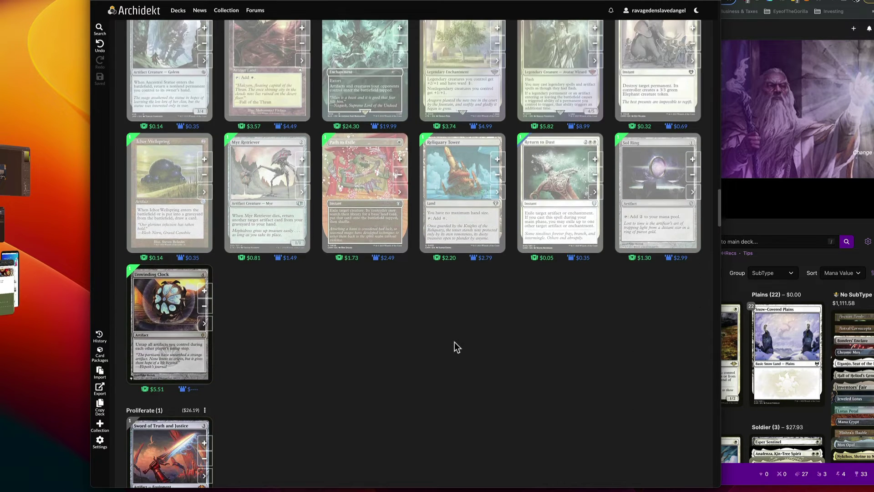
pyautogui.scroll(-2, 455, 343)
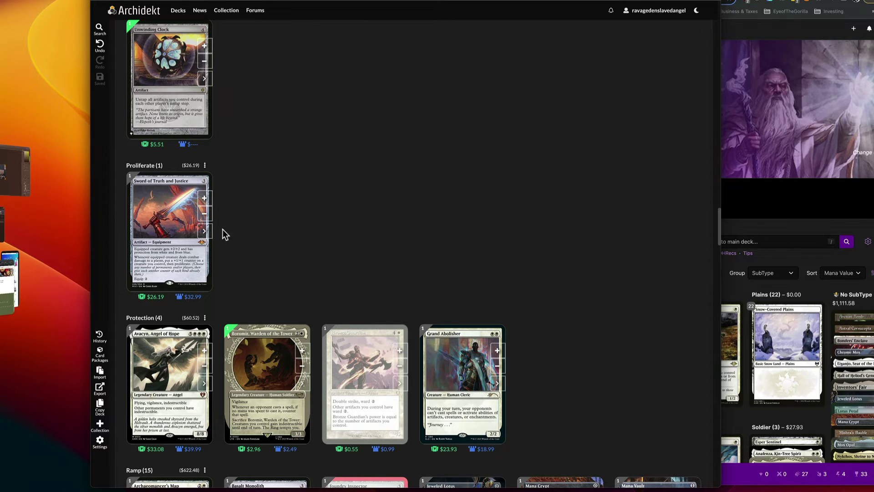
# - Add the Protection category to Sword of Truth and Justice, make it the primary category, and return to the deck
pyautogui.click(180, 229)
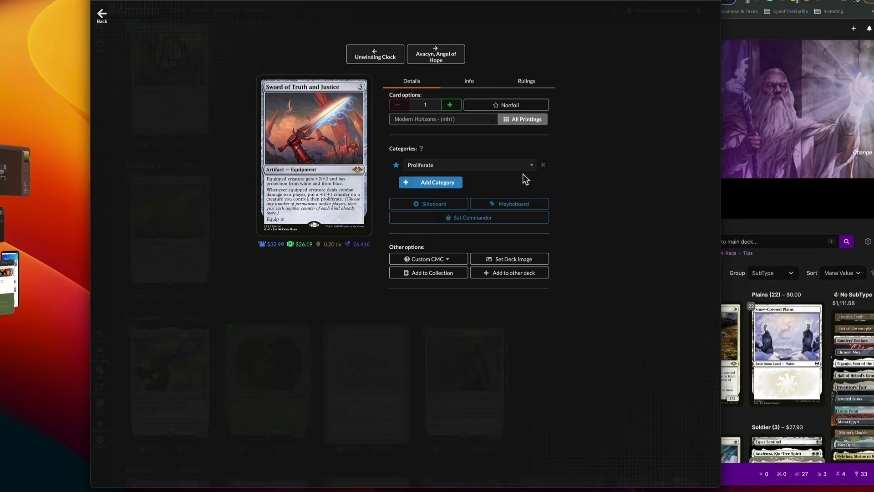
pyautogui.click(442, 187)
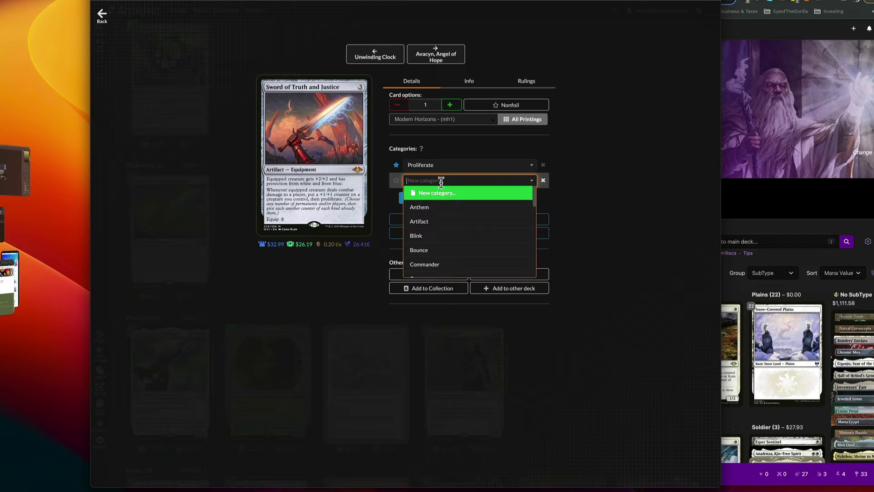
pyautogui.write('Pro')
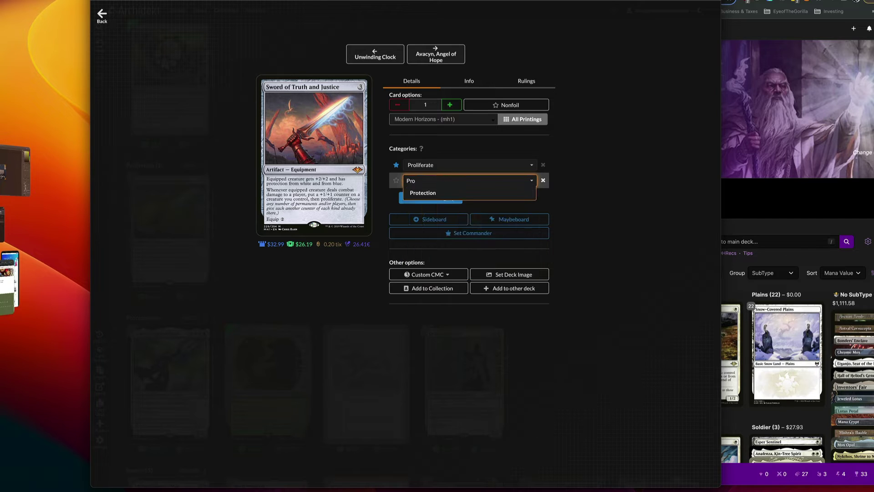
pyautogui.click(428, 193)
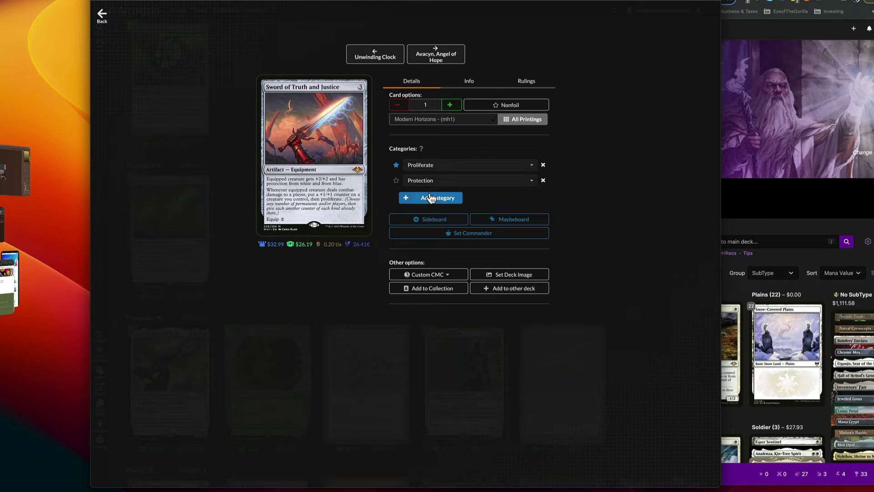
pyautogui.click(396, 181)
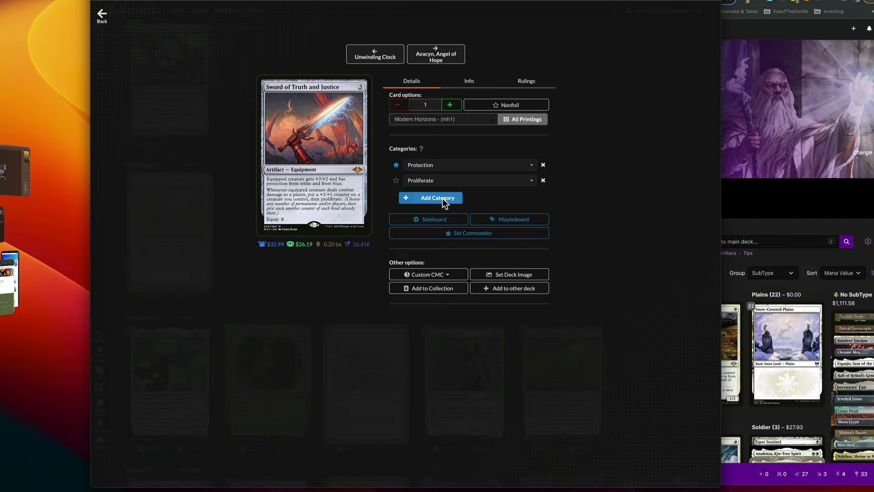
pyautogui.click(91, 14)
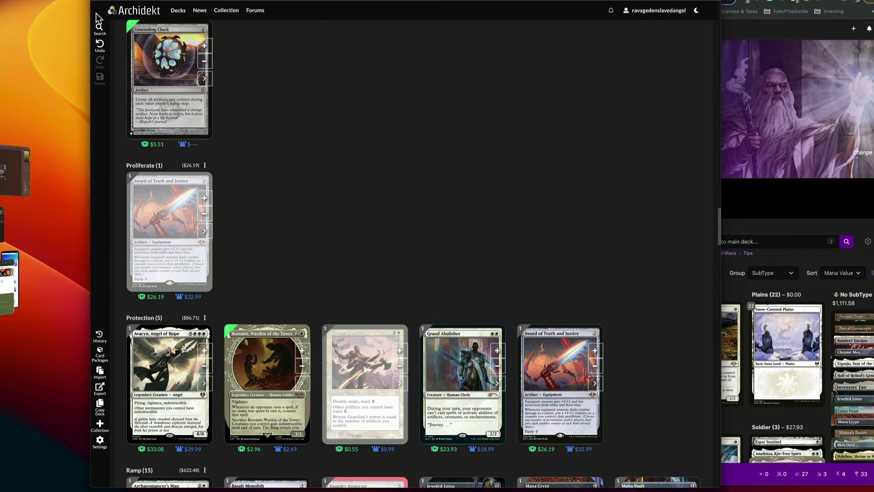
# - Review the categories from Proliferate and Protection through Ramp, Recursion, Removal, Stax, Token Generator, Tutor and Untap to Maybeboard
pyautogui.scroll(3, 365, 219)
pyautogui.scroll(-5, 472, 145)
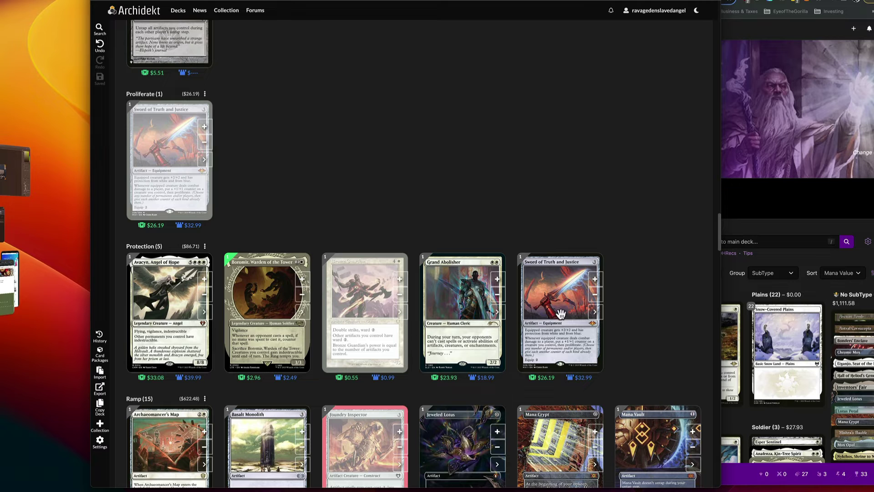
pyautogui.scroll(-3, 658, 246)
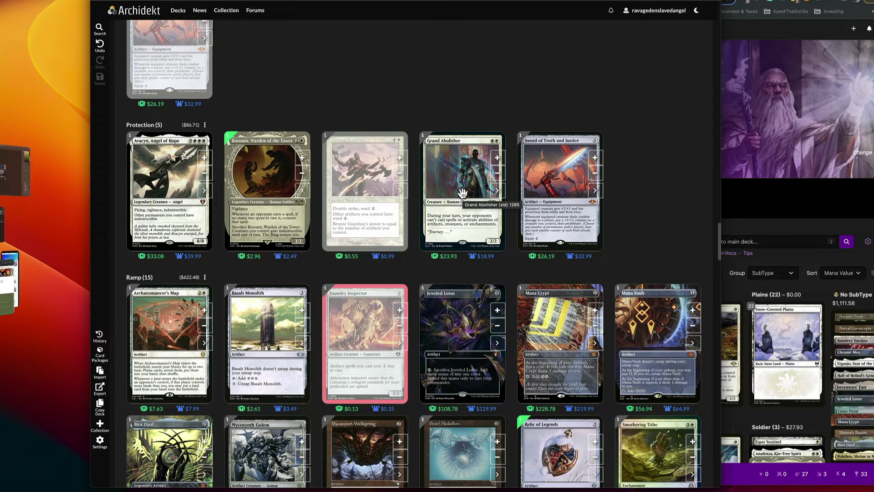
pyautogui.scroll(-11, 613, 209)
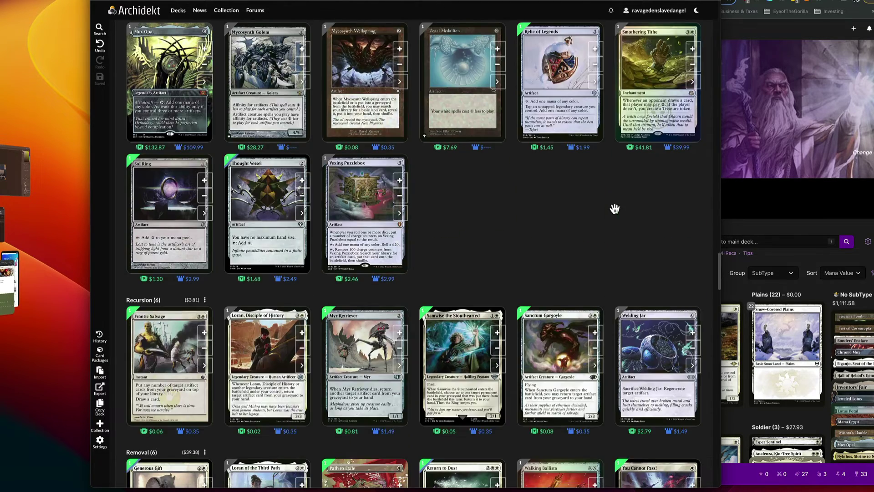
pyautogui.scroll(-9, 614, 212)
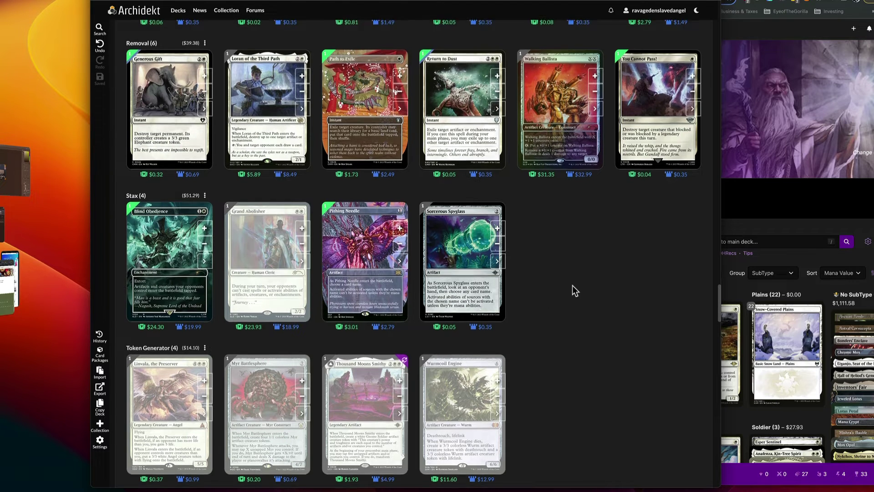
pyautogui.scroll(3, 573, 319)
pyautogui.scroll(-10, 573, 345)
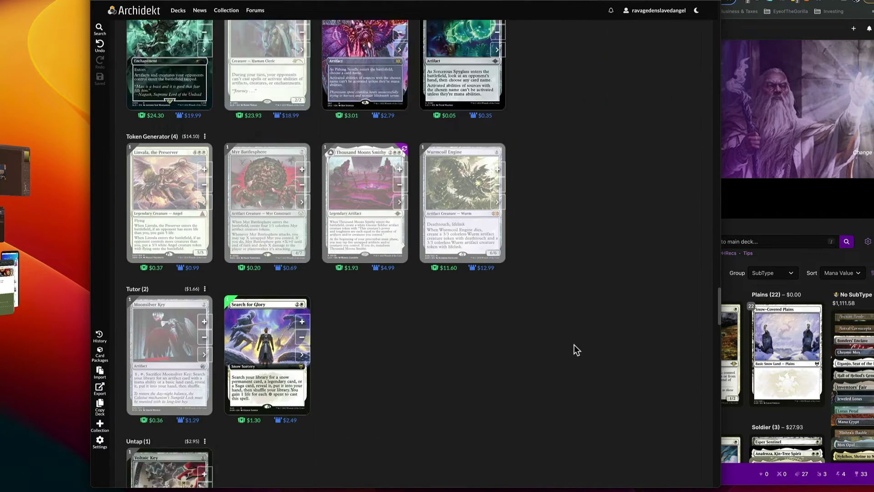
pyautogui.scroll(-7, 573, 348)
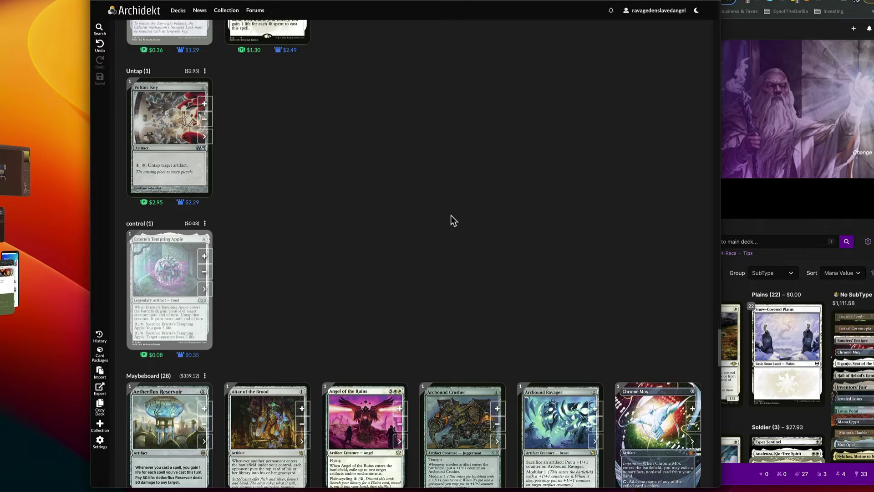
# - Filter the deck by "unw" and open the details of Unwinding Clock
pyautogui.scroll(15, 452, 218)
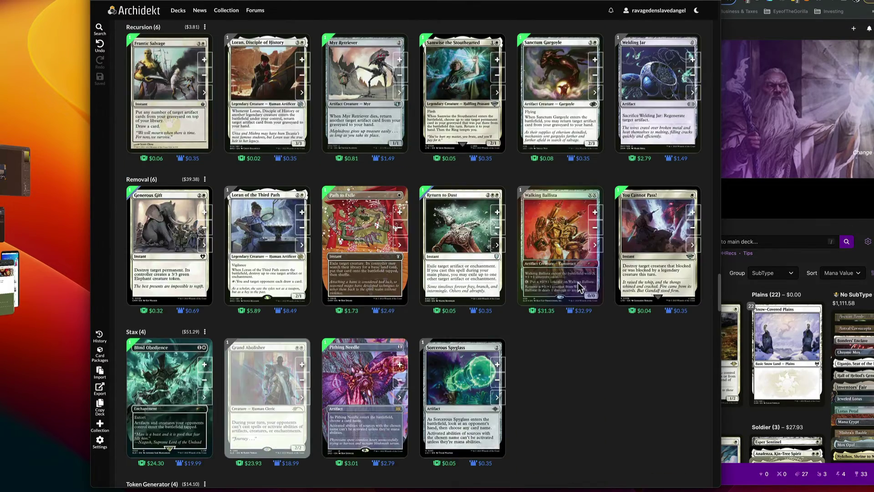
pyautogui.scroll(20, 578, 282)
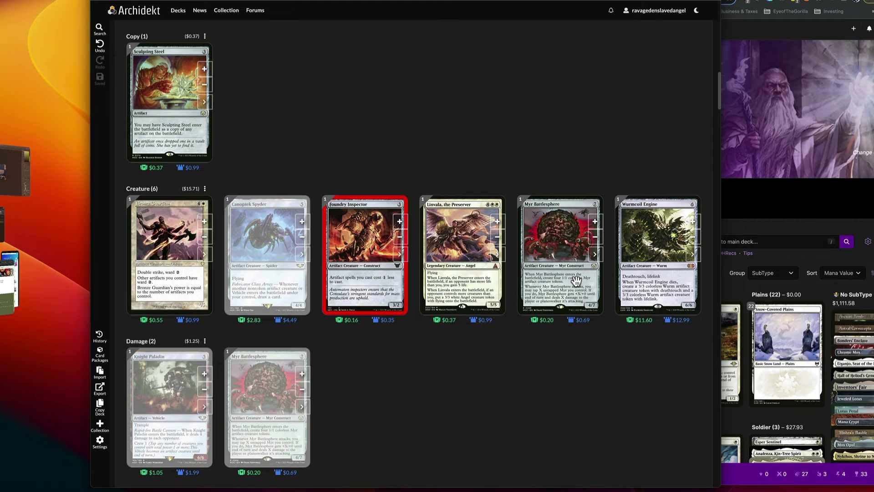
pyautogui.scroll(10, 576, 279)
pyautogui.click(279, 173)
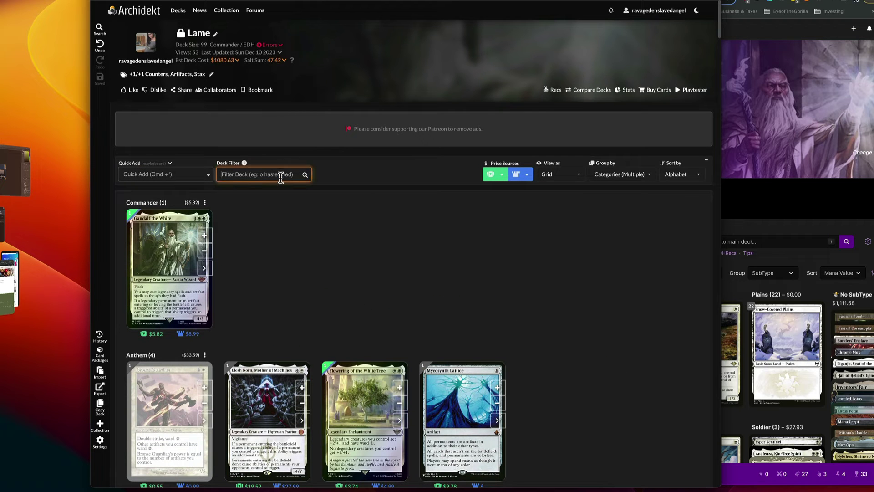
pyautogui.write('unw')
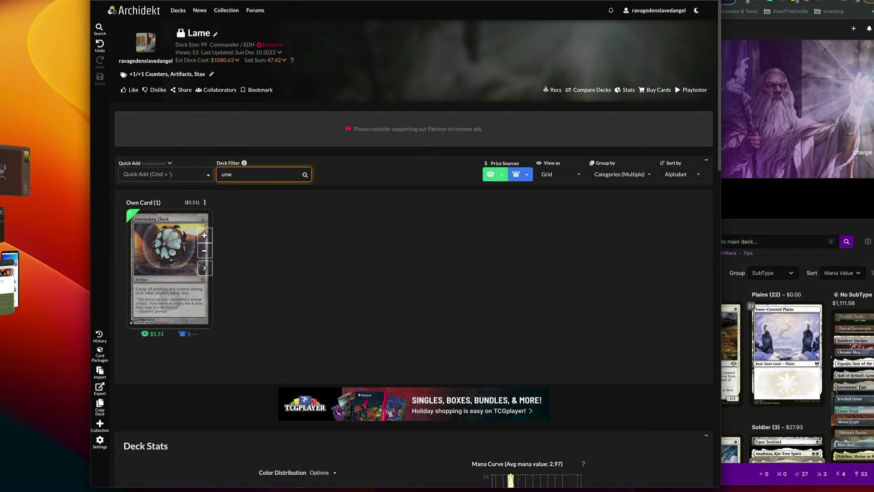
pyautogui.click(180, 269)
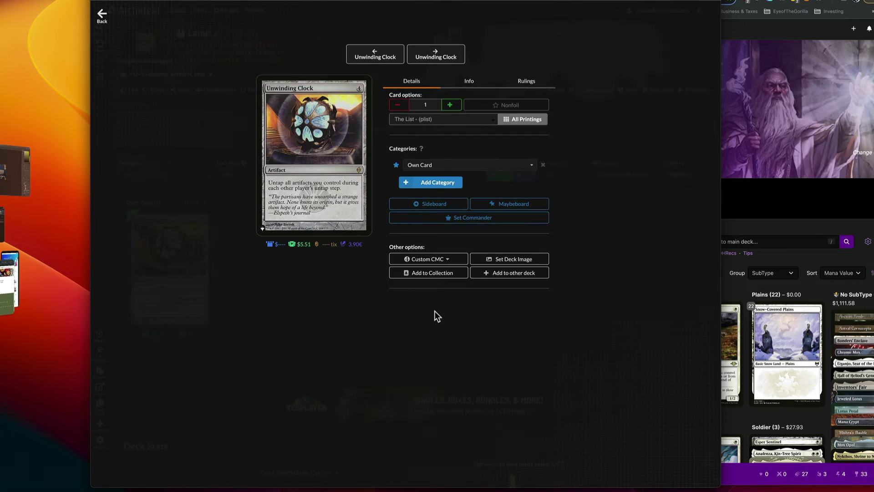
# - Add the Untap category to Unwinding Clock, make it primary ahead of Own Card, and return to the deck
pyautogui.click(427, 185)
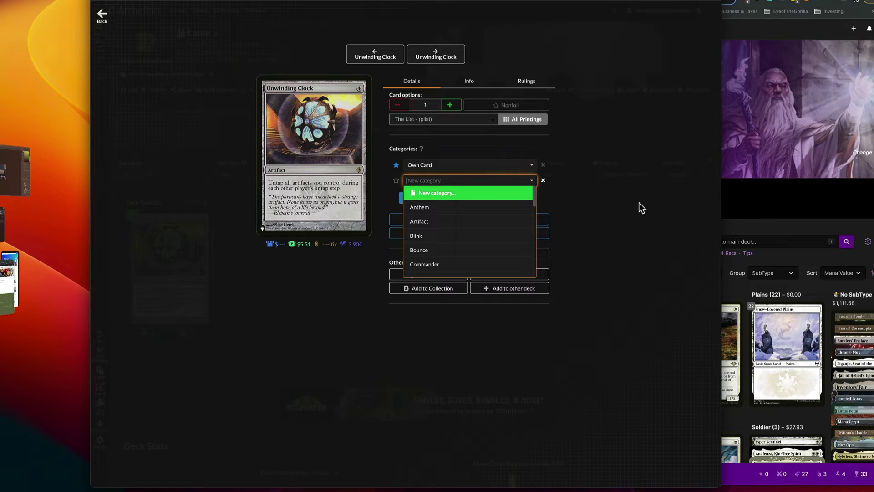
pyautogui.write('un')
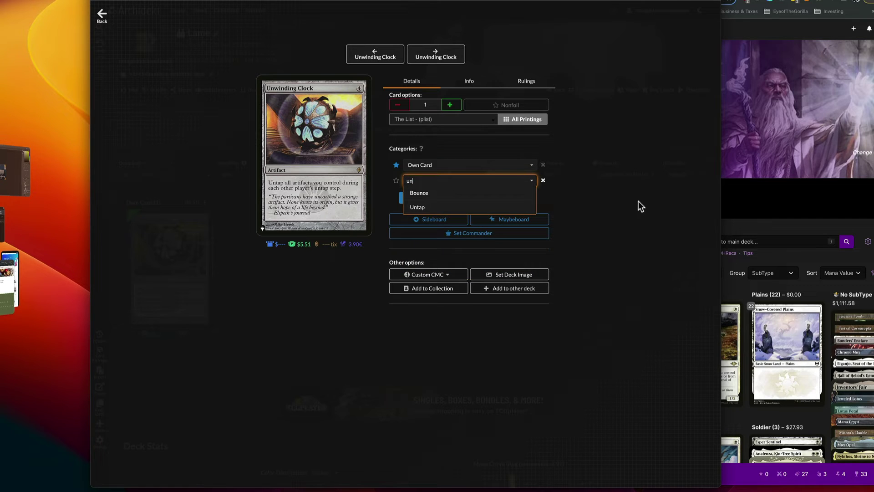
pyautogui.click(428, 206)
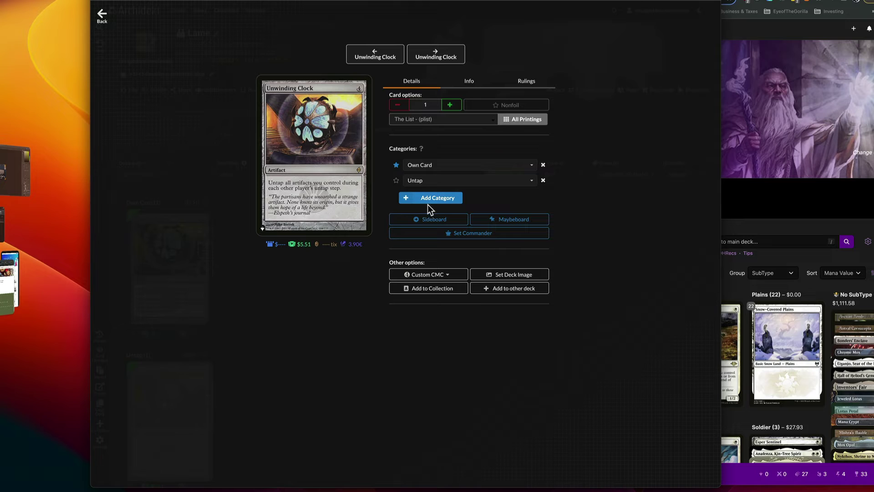
pyautogui.click(396, 181)
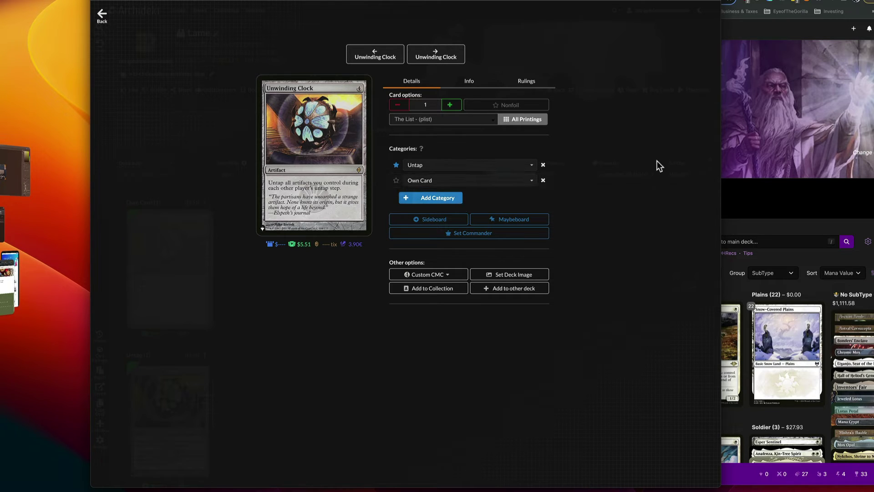
pyautogui.click(101, 16)
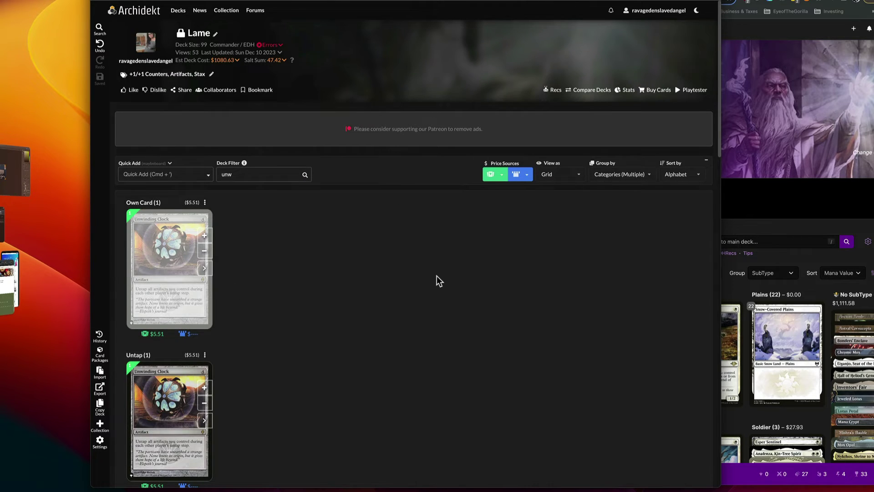
# - Switch the deck to the Table view and clear the deck filter
pyautogui.click(578, 175)
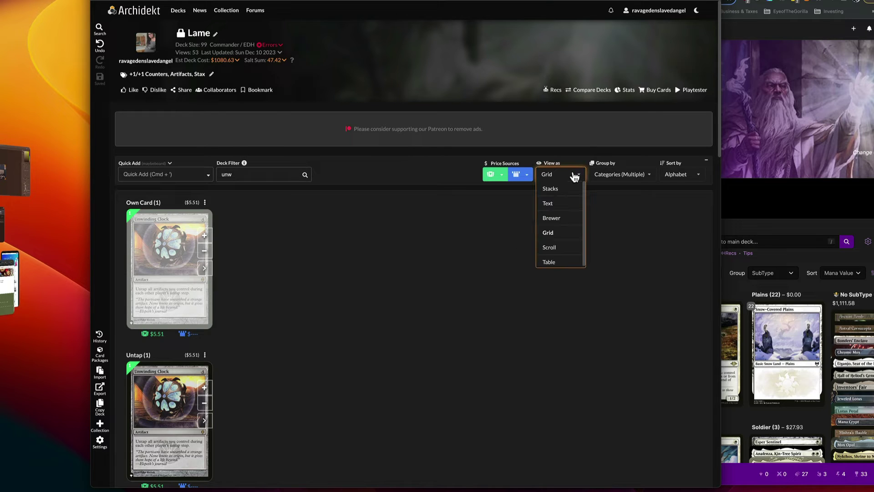
pyautogui.click(552, 263)
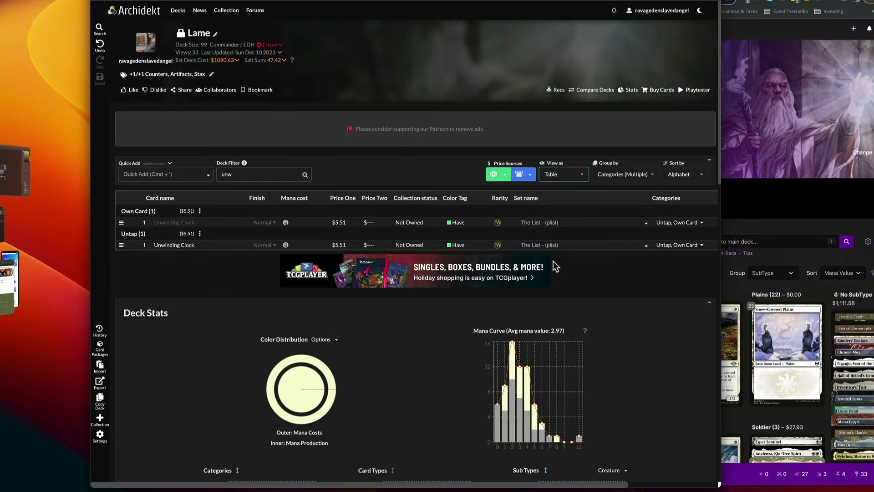
pyautogui.doubleClick(255, 175)
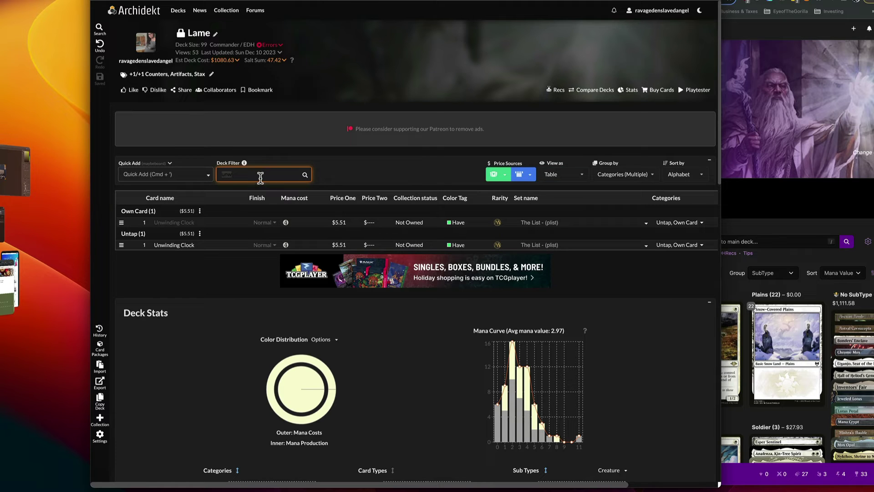
pyautogui.press('BackSpace')
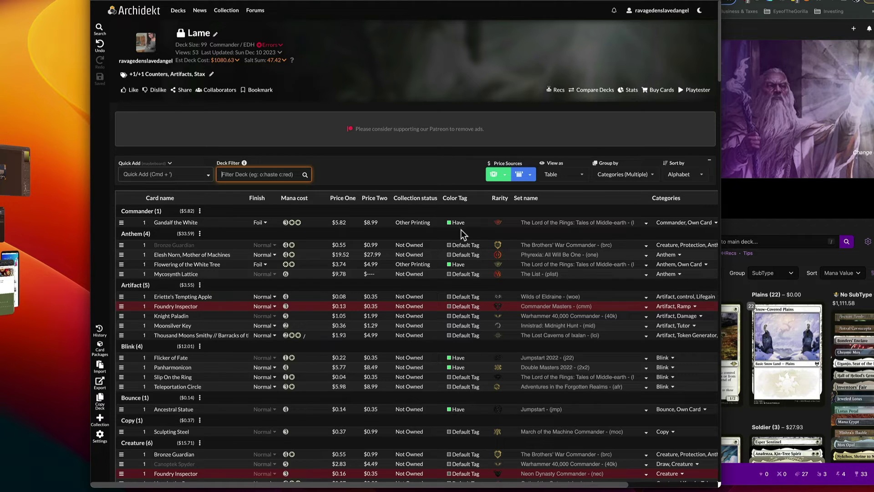
# - Examine the color tags and assigned categories in the table from Commander through Draw and Land to Own Card
pyautogui.scroll(-2, 466, 240)
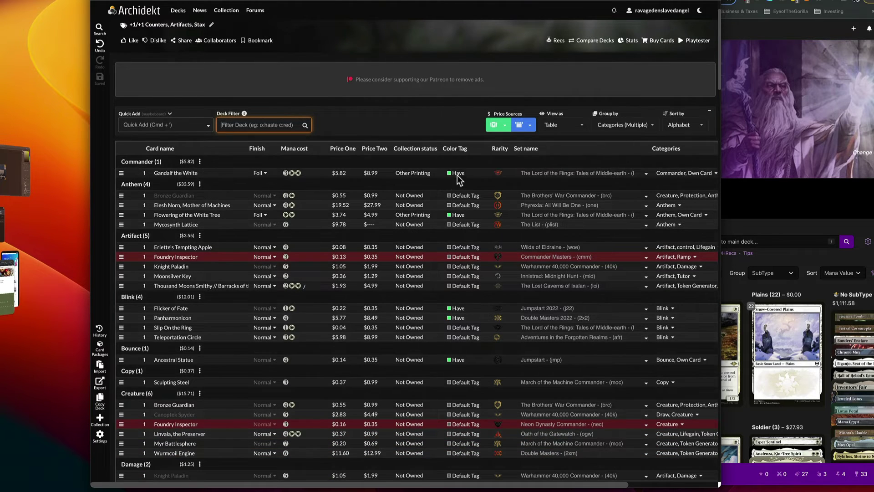
pyautogui.scroll(-10, 471, 264)
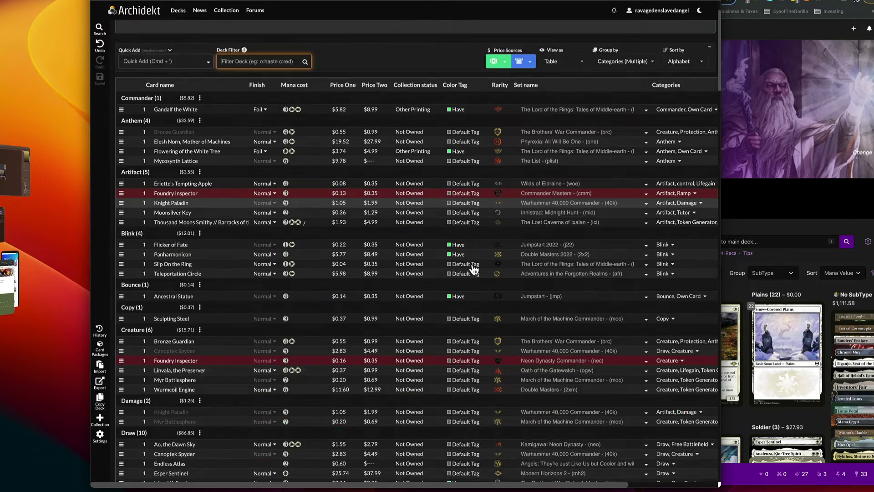
pyautogui.scroll(-3, 472, 264)
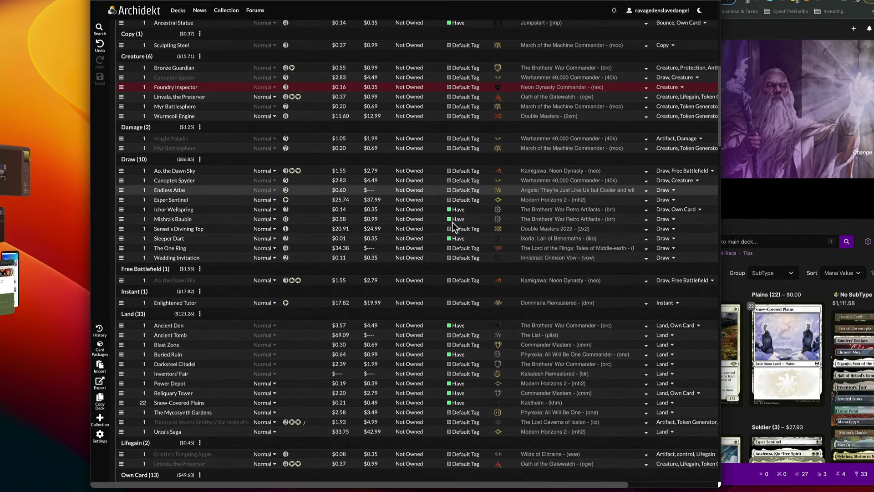
# - Review the color tags down the table to the Maybeboard, view the Card Color Tags settings from Elesh Norn's tag choices, and return to the deck
pyautogui.scroll(-14, 455, 278)
pyautogui.scroll(-13, 455, 277)
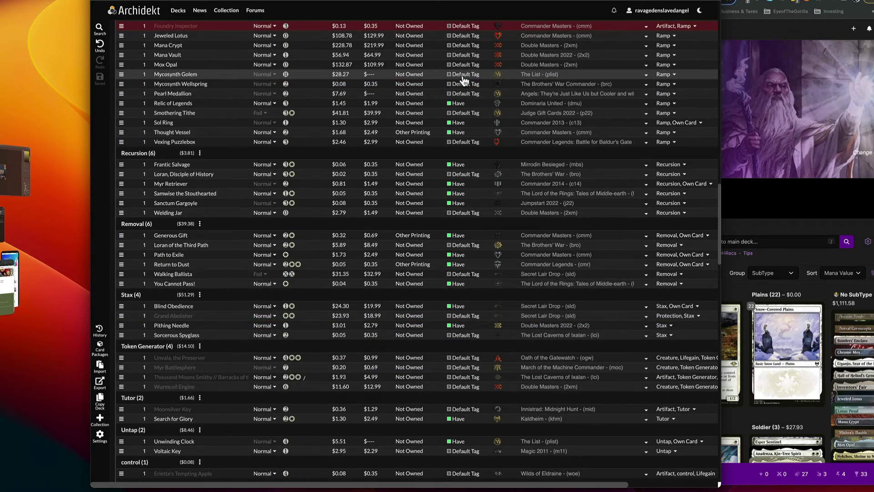
pyautogui.scroll(-16, 474, 223)
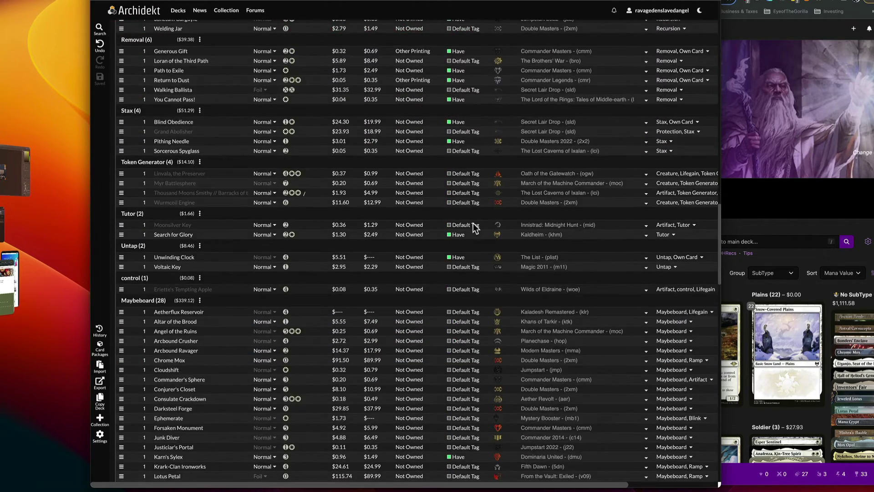
pyautogui.scroll(20, 473, 228)
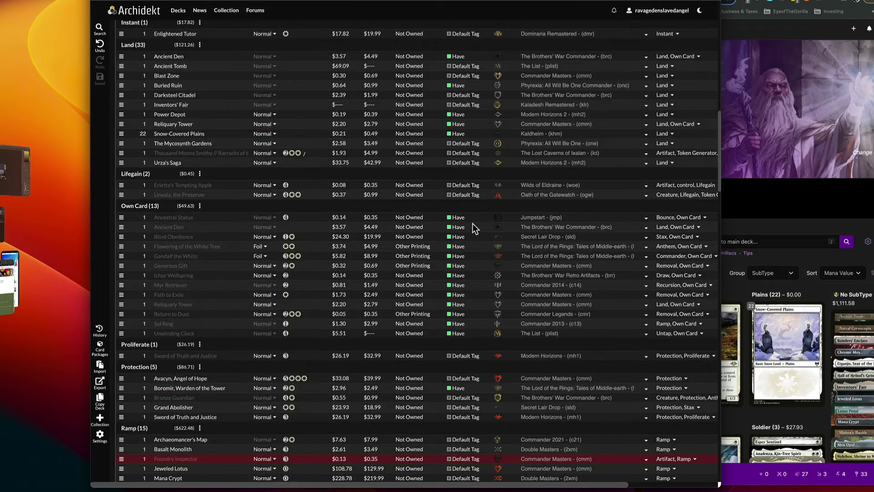
pyautogui.scroll(10, 471, 223)
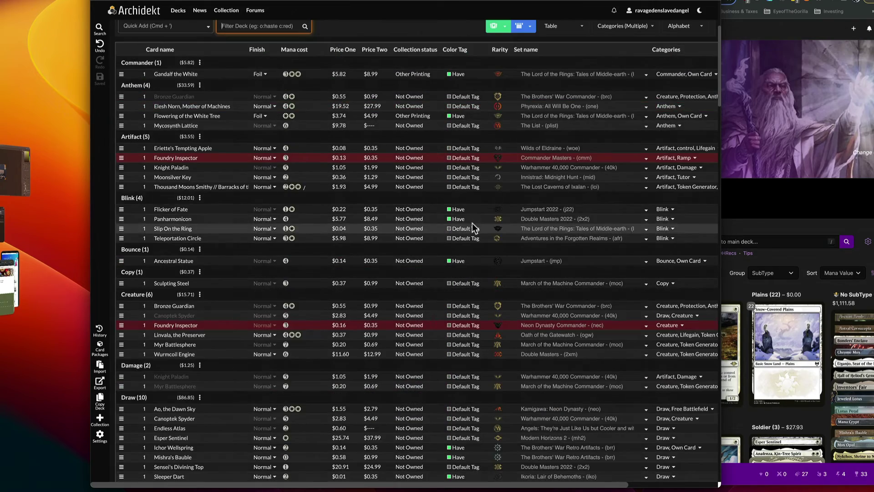
pyautogui.click(459, 108)
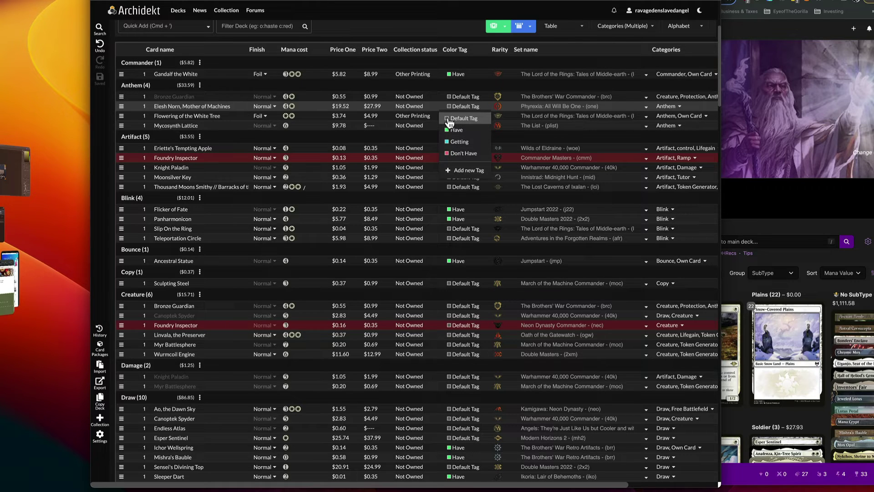
pyautogui.click(465, 170)
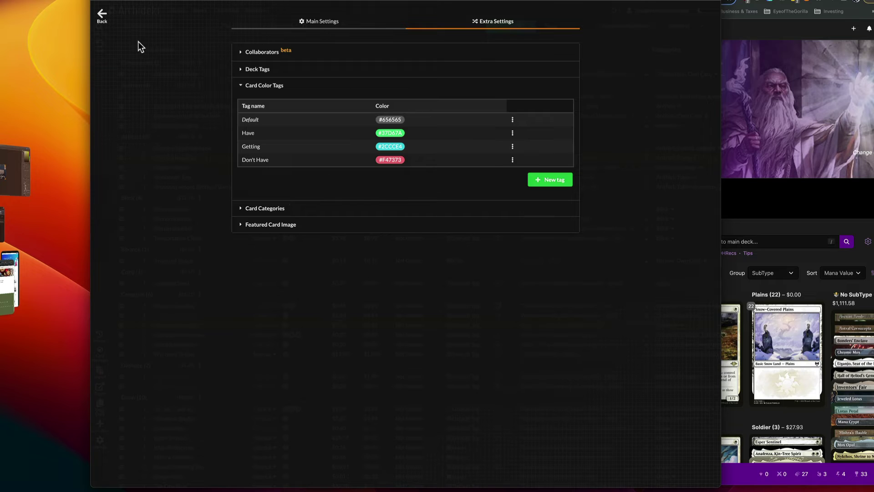
pyautogui.click(96, 17)
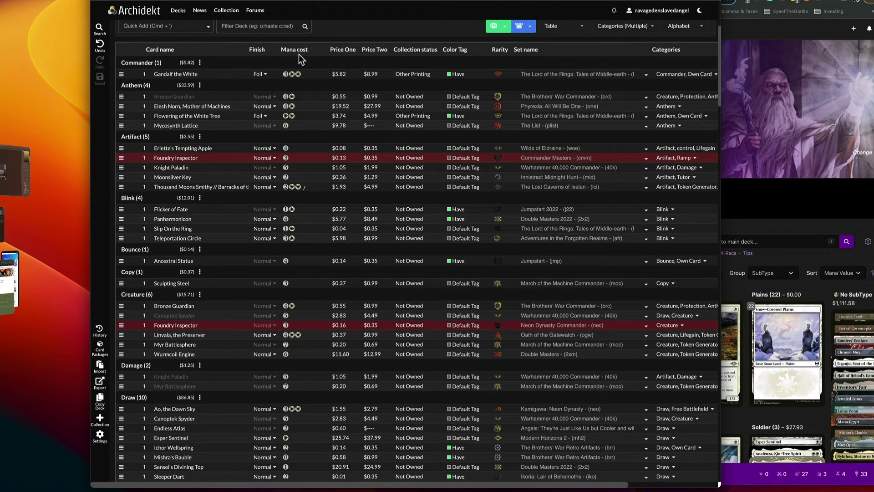
# - Remove the +1/+1 Counters tag from the deck's tags in the Deck Tags settings
pyautogui.scroll(4, 205, 91)
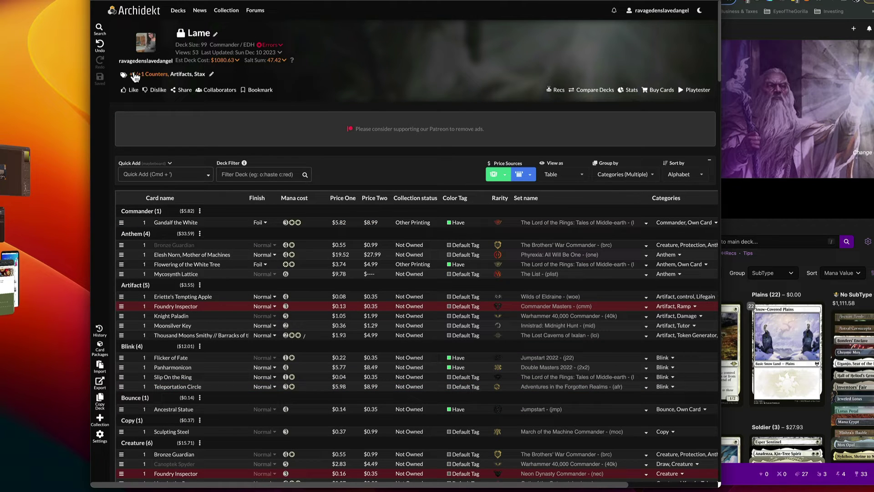
pyautogui.click(212, 74)
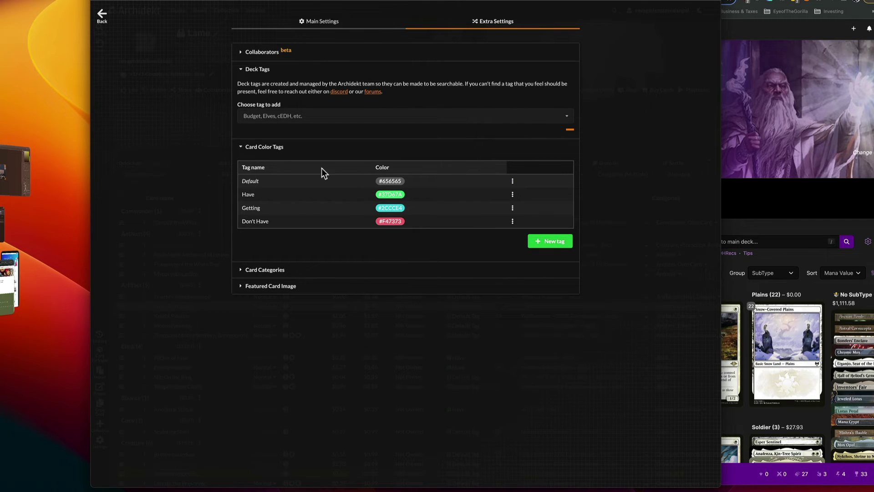
pyautogui.click(102, 16)
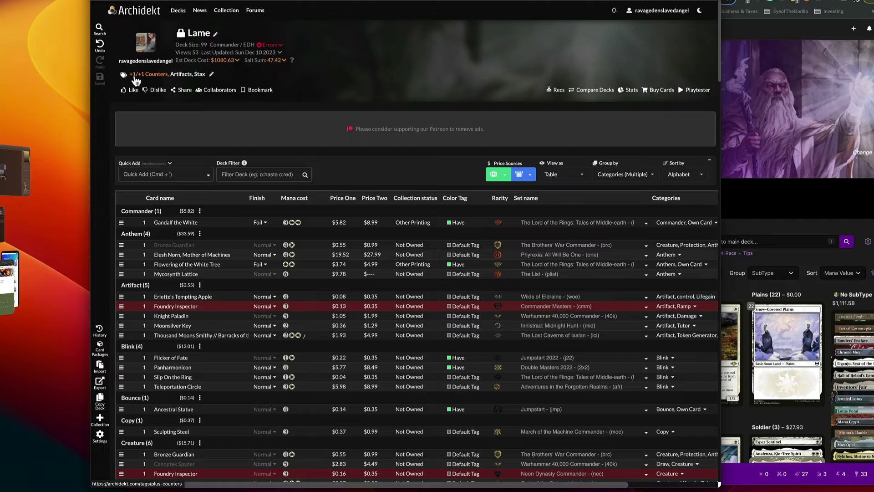
pyautogui.click(212, 75)
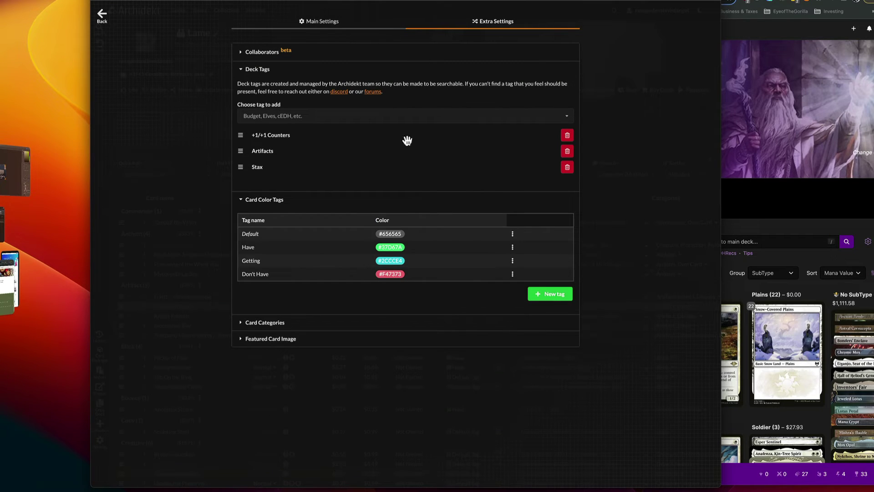
pyautogui.click(568, 138)
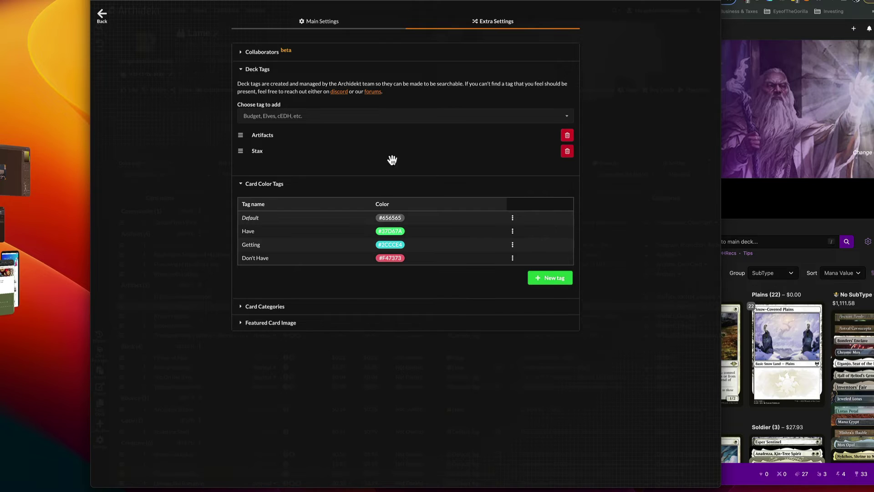
# - Search the available deck tags for "anth", clear the search and browse the list of tags that can be added
pyautogui.click(384, 112)
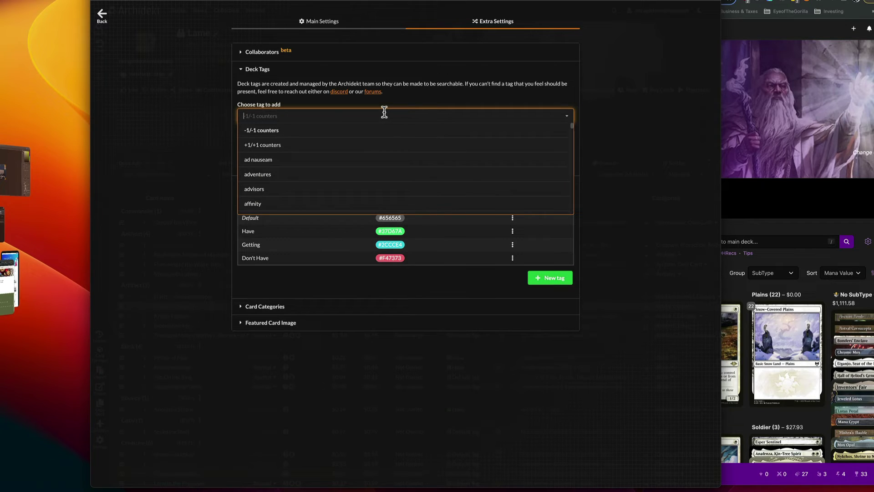
pyautogui.write('anth')
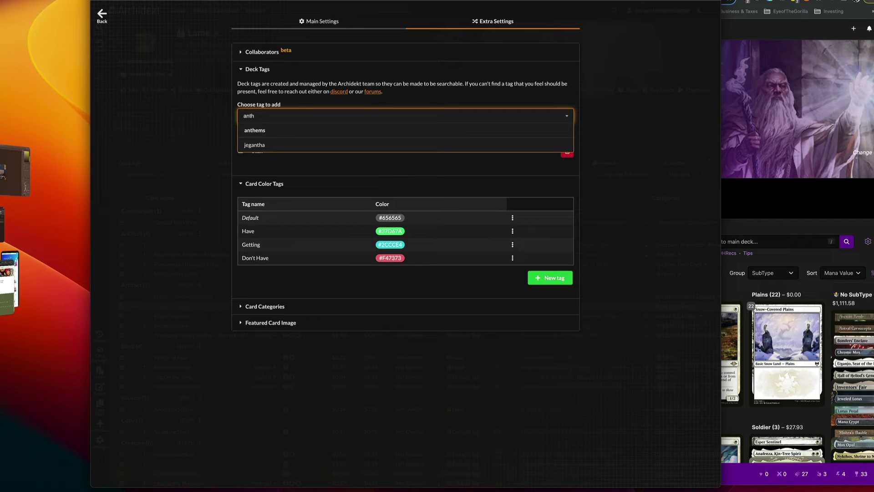
pyautogui.doubleClick(300, 112)
pyautogui.press('BackSpace')
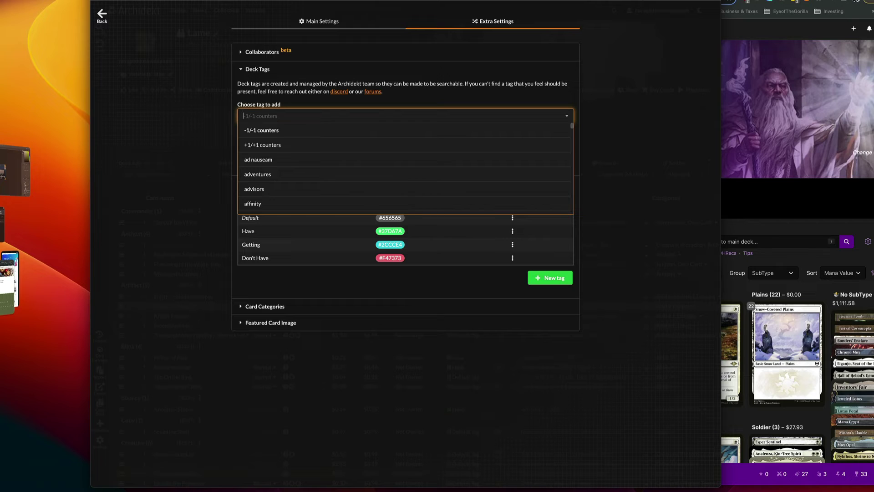
pyautogui.scroll(-5, 330, 190)
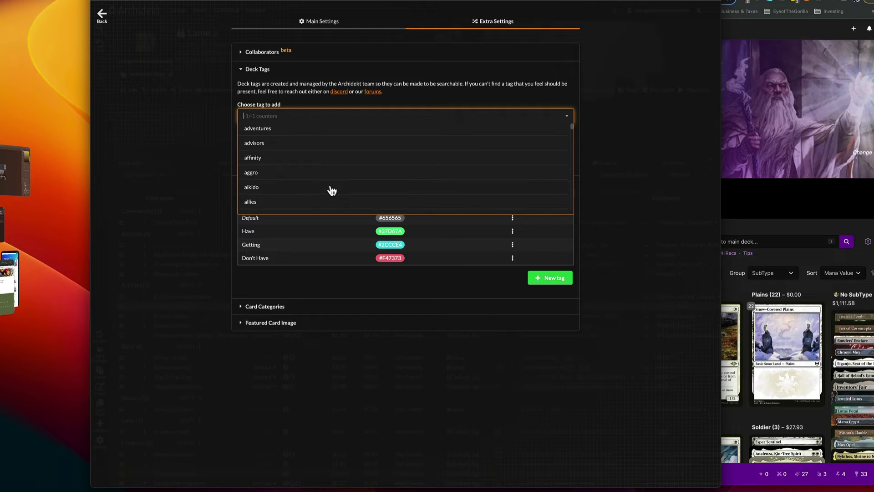
# - View the Collaborators section of the deck's extra settings and return to the deck
pyautogui.click(362, 52)
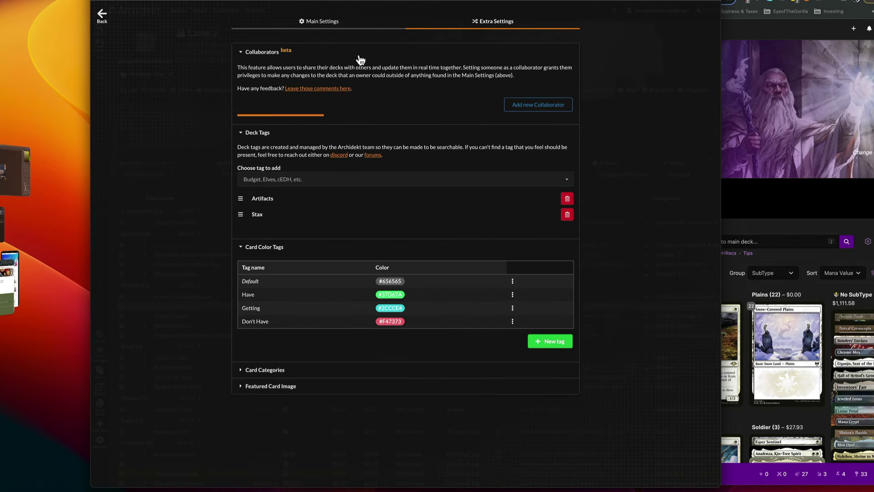
pyautogui.click(137, 51)
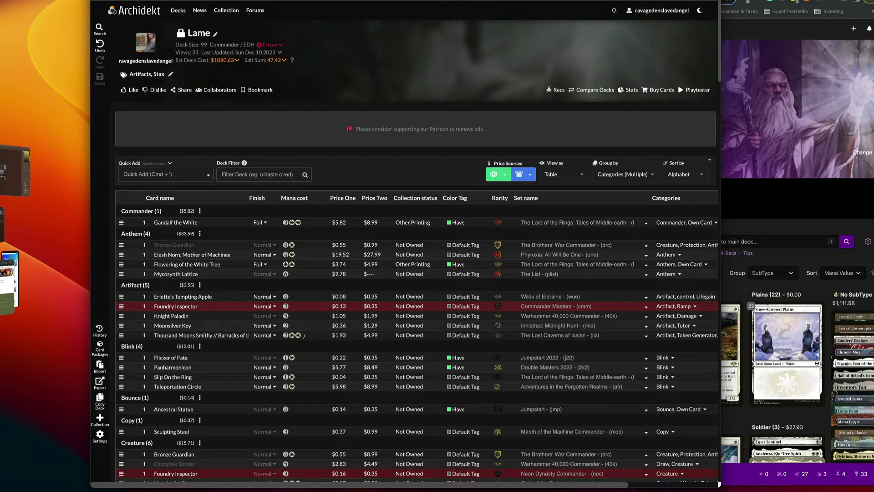
pyautogui.click(668, 0)
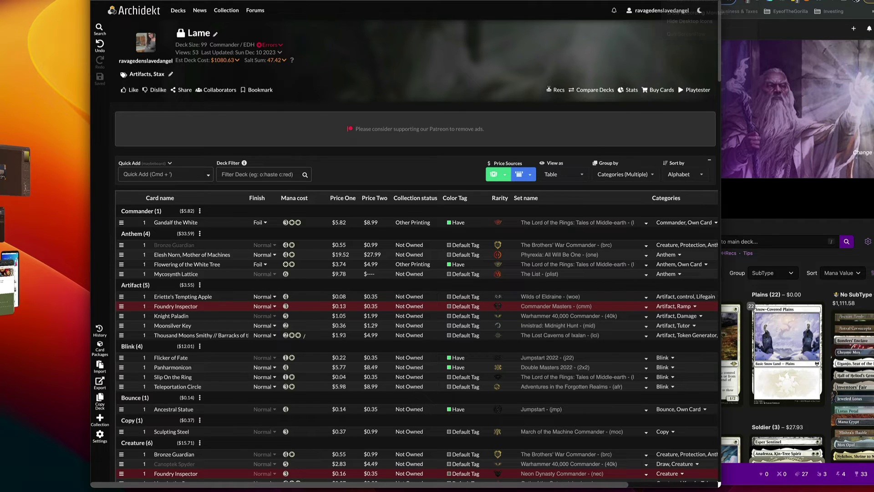
# - Look through the available view modes without leaving Table, and group the deck by Price
pyautogui.click(580, 176)
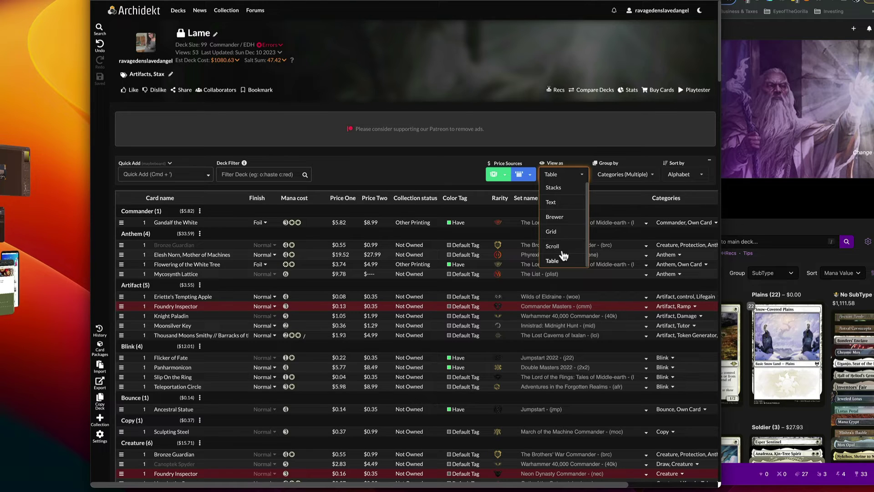
pyautogui.click(417, 163)
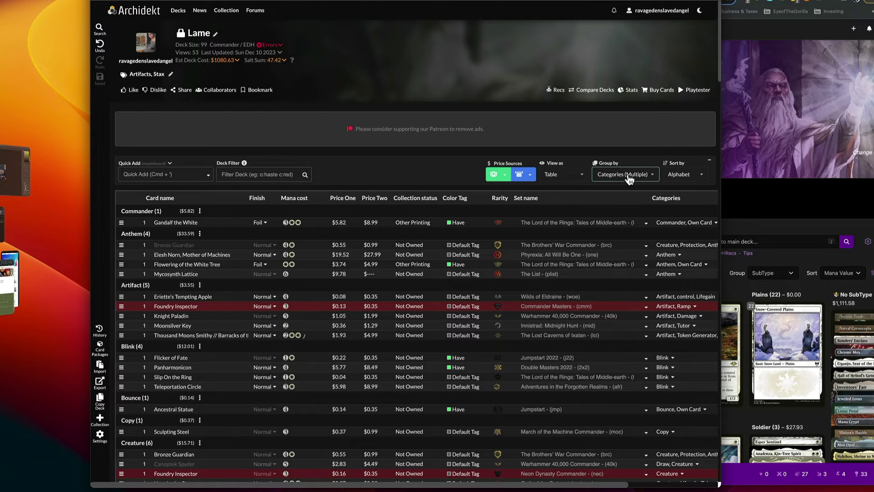
pyautogui.click(630, 178)
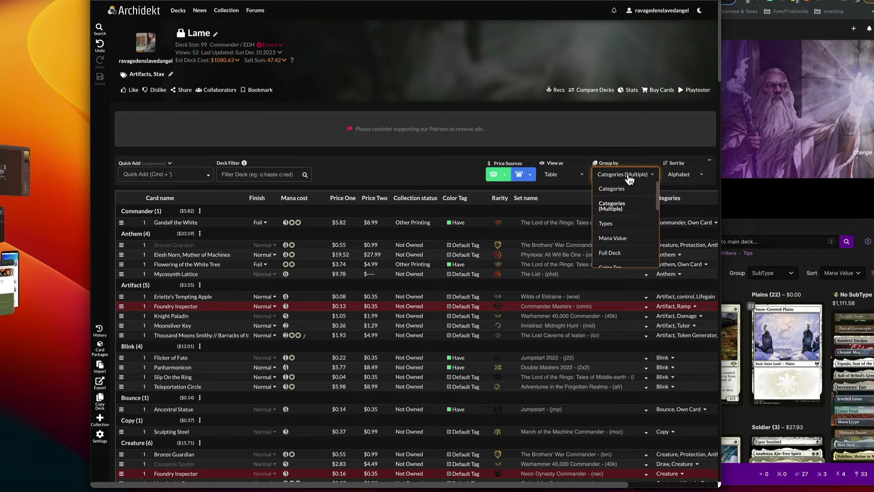
pyautogui.scroll(-5, 630, 224)
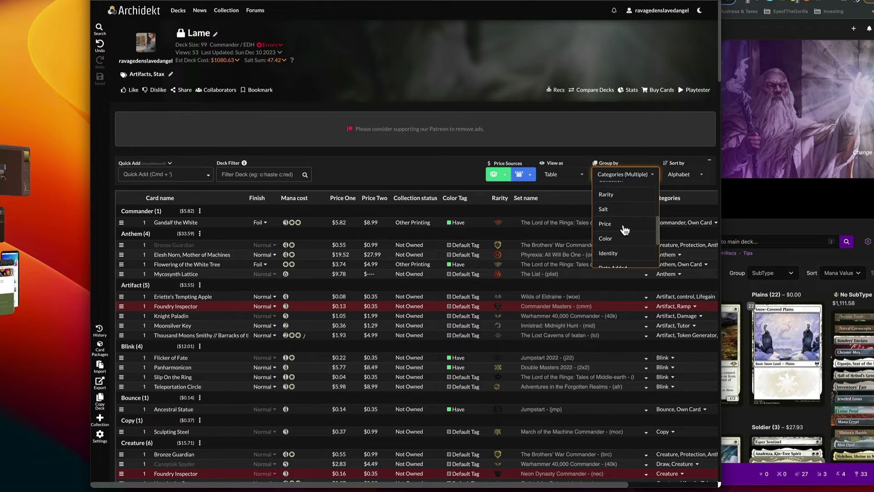
pyautogui.click(605, 224)
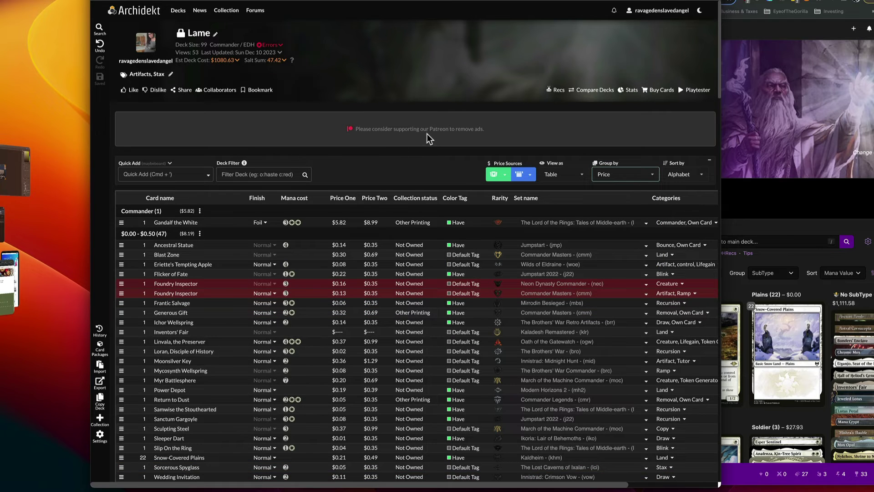
# - Buy the $0.00 - $0.50 stack through TCGplayer, adding it to the cart with the default printing and condition options
pyautogui.scroll(-2, 427, 134)
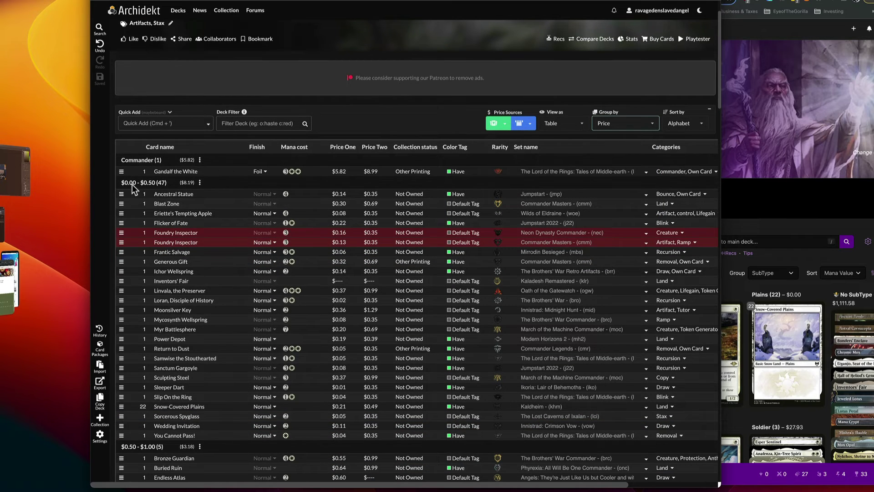
pyautogui.scroll(-3, 200, 132)
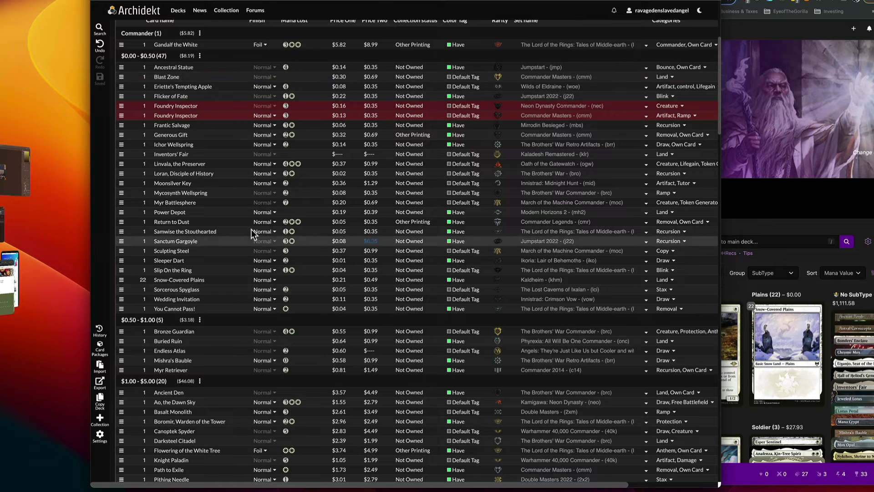
pyautogui.scroll(1, 124, 221)
pyautogui.scroll(5, 124, 220)
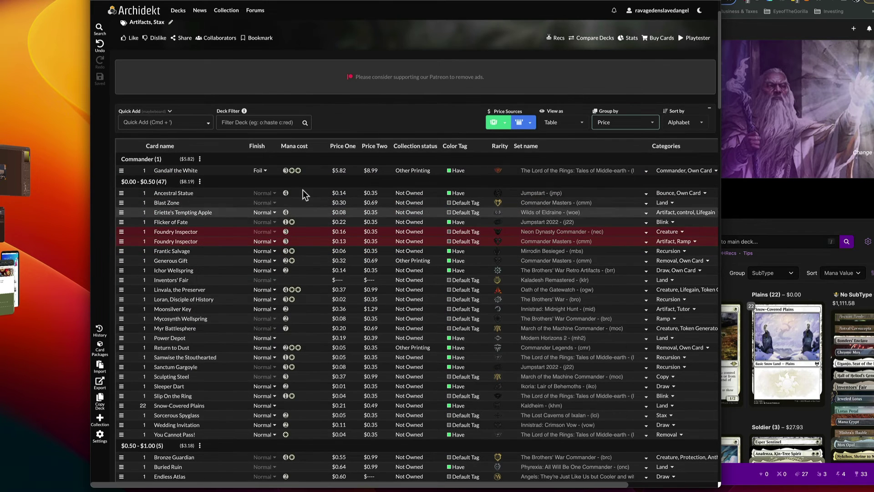
pyautogui.click(200, 182)
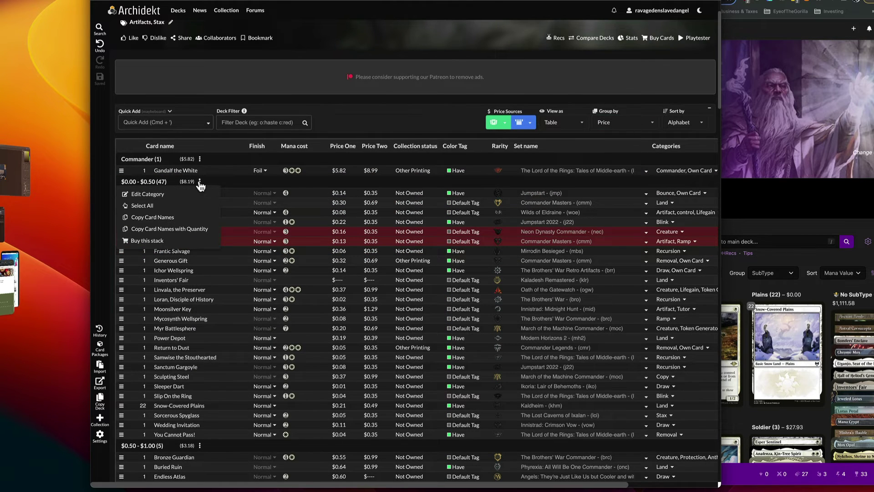
pyautogui.click(152, 244)
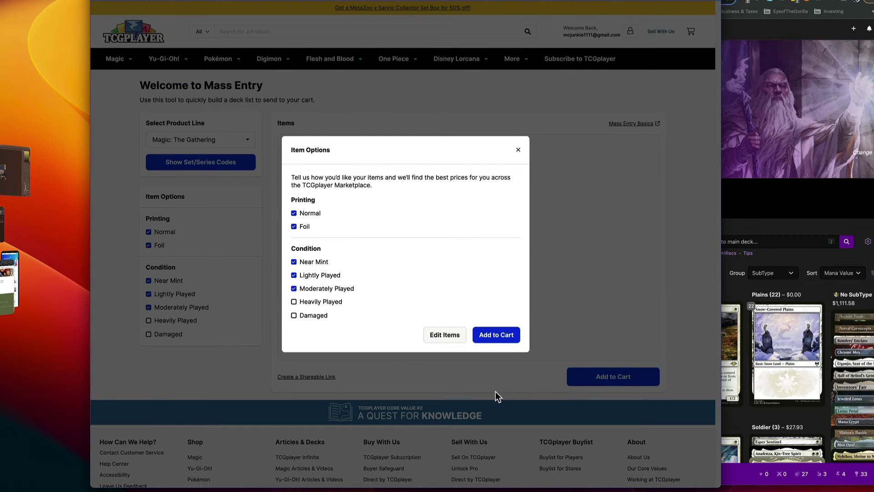
pyautogui.click(495, 338)
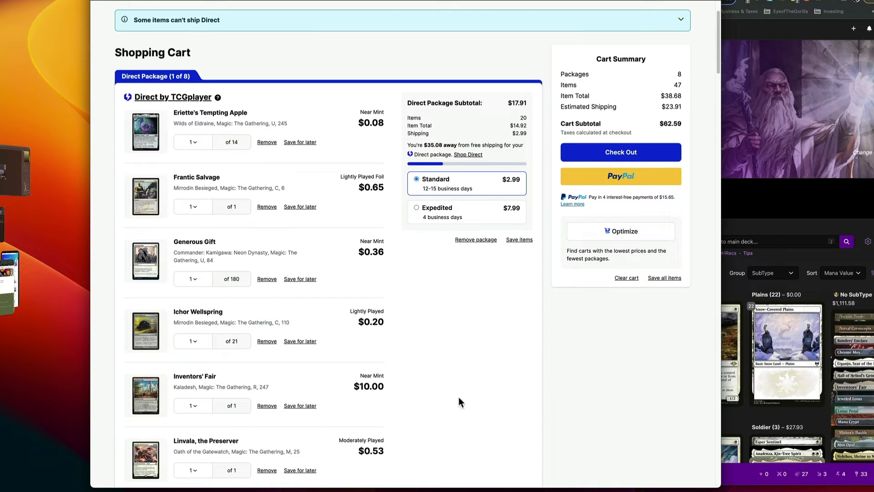
# - Examine the items, seller packages and cart summary in the TCGplayer shopping cart
pyautogui.scroll(-20, 467, 356)
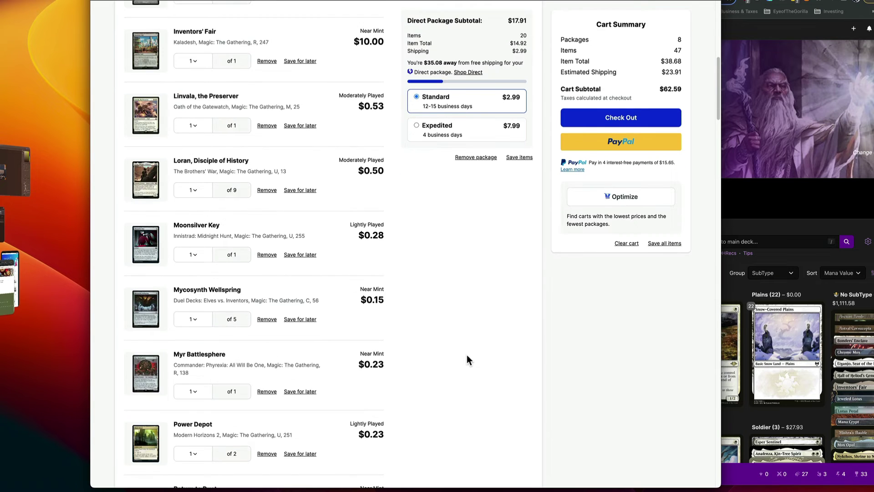
pyautogui.scroll(2, 467, 354)
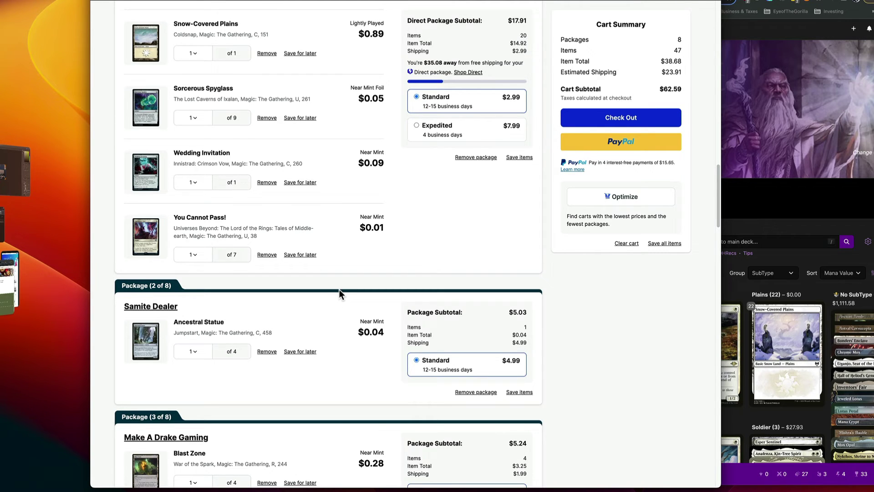
pyautogui.scroll(20, 340, 289)
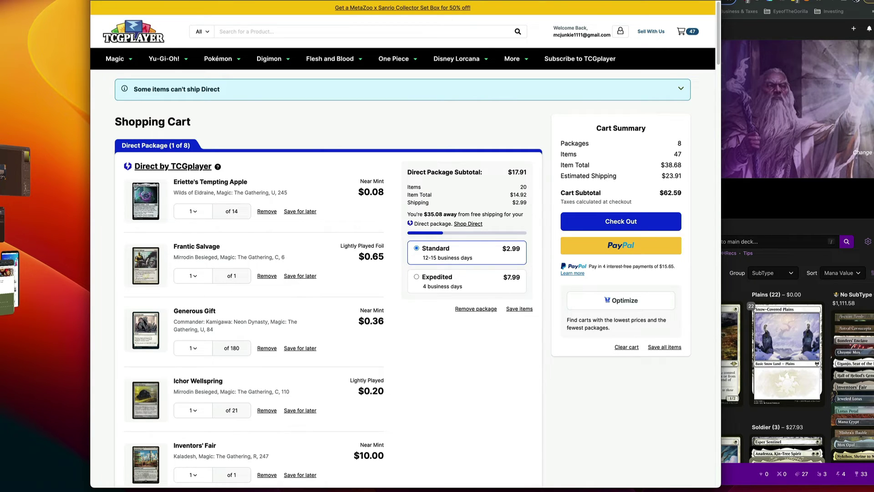
# - Switch back to the Archidekt deck and examine the price groups from $0.50 up to $10.00 - $20.00
pyautogui.click(552, 1)
pyautogui.scroll(-5, 417, 158)
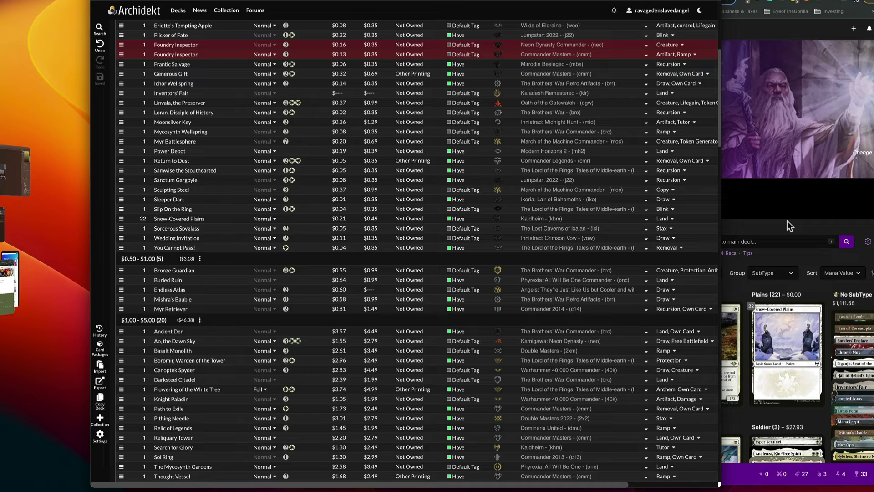
pyautogui.scroll(-4, 282, 303)
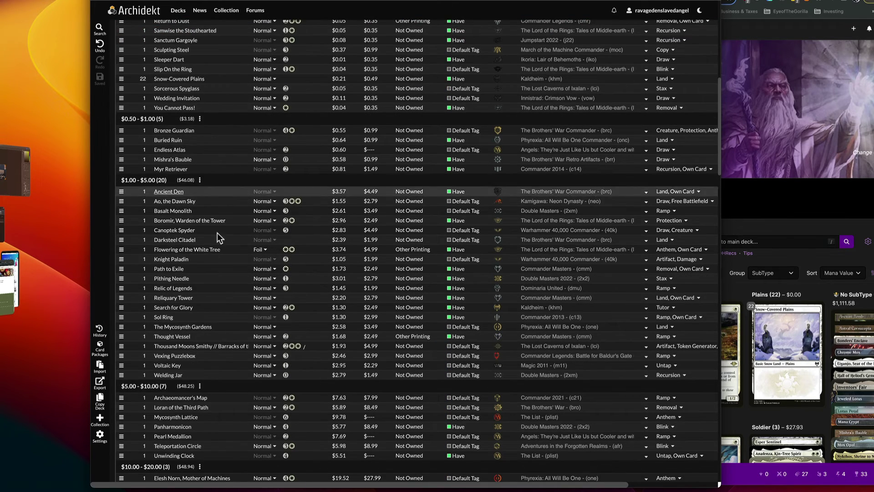
# - Examine the remaining price groups up to $100.00+ and the first cards in the Maybeboard
pyautogui.scroll(-8, 217, 233)
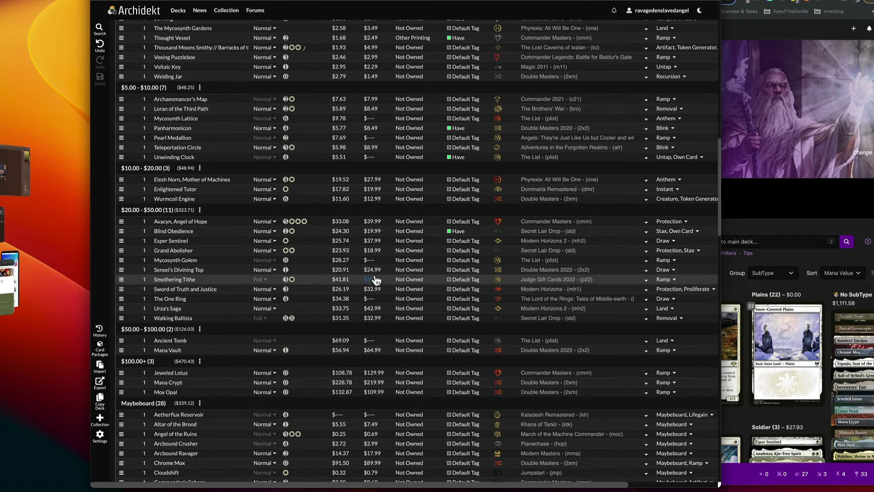
pyautogui.scroll(-4, 383, 270)
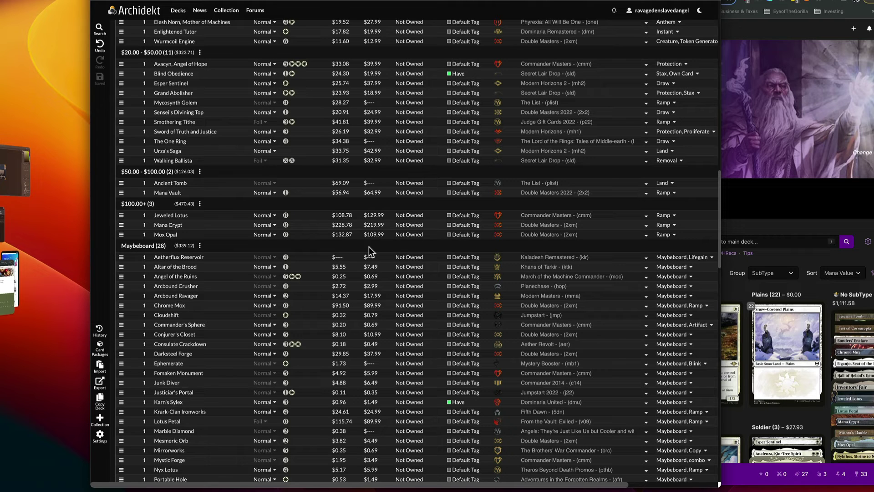
pyautogui.scroll(15, 369, 247)
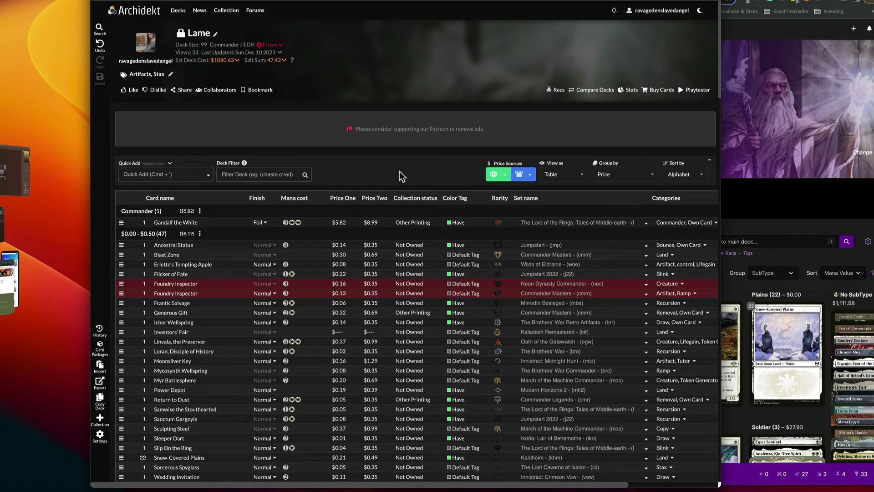
# - Group the deck by Artist Name and look through the resulting artist groups
pyautogui.click(627, 177)
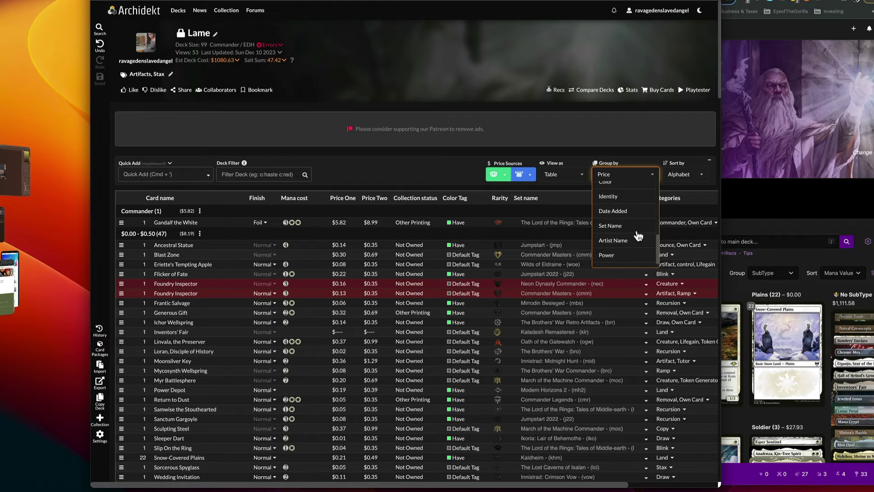
pyautogui.scroll(-3, 619, 205)
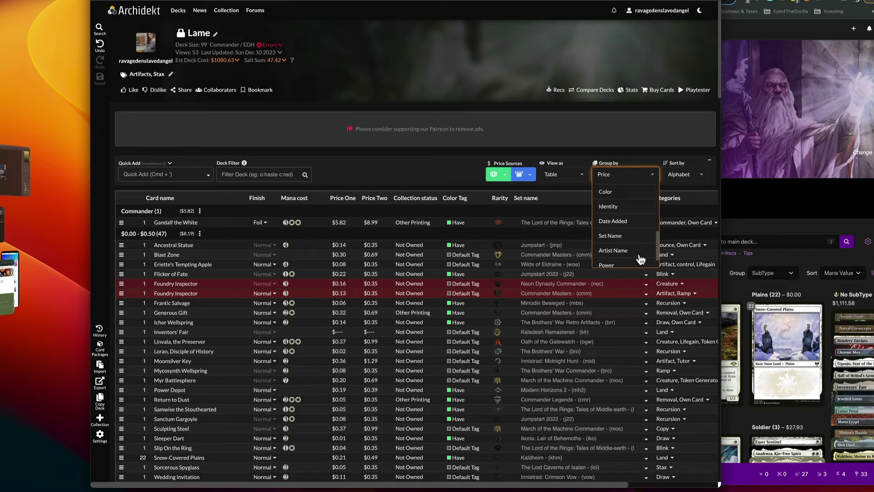
pyautogui.scroll(-1, 639, 257)
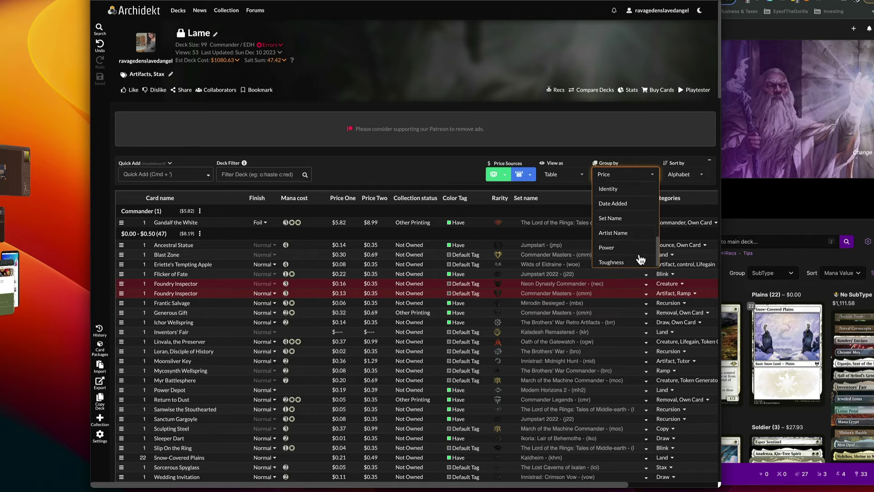
pyautogui.click(623, 232)
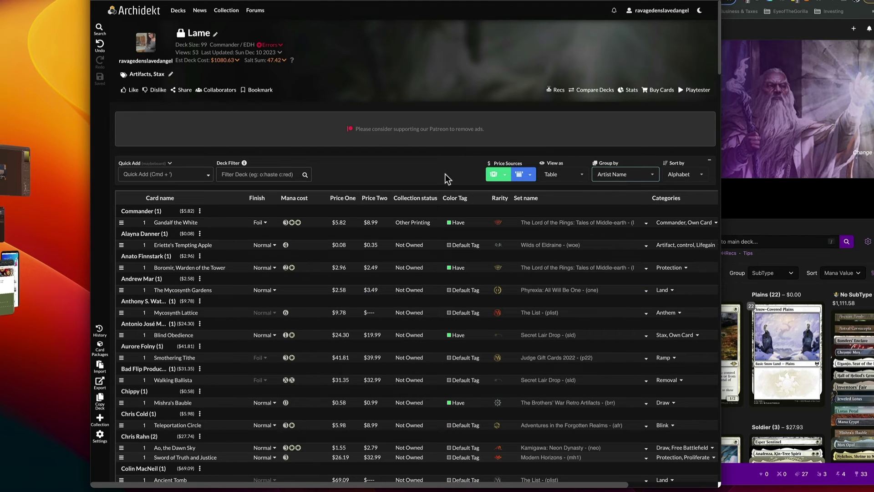
pyautogui.scroll(-1, 387, 205)
pyautogui.scroll(-4, 184, 218)
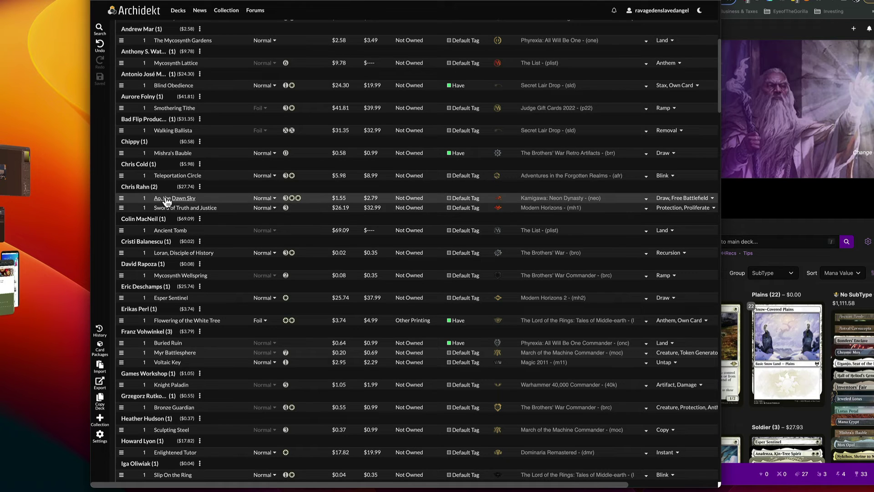
pyautogui.scroll(-8, 177, 304)
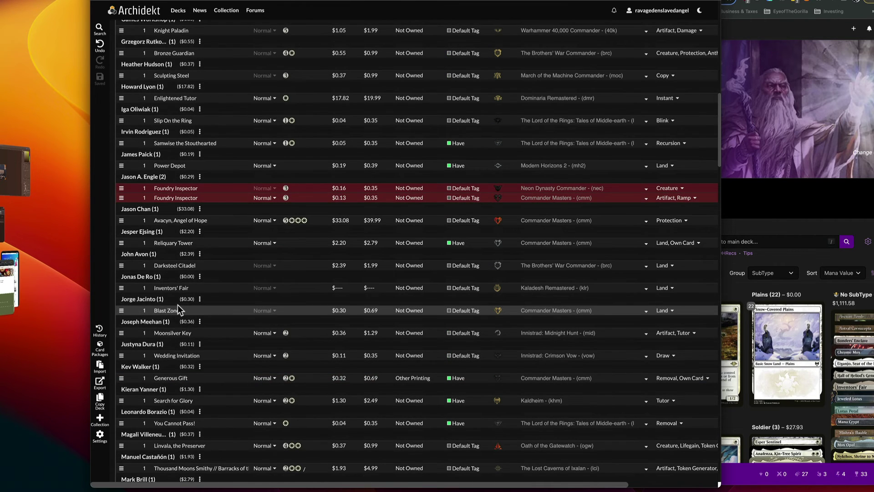
pyautogui.scroll(15, 178, 305)
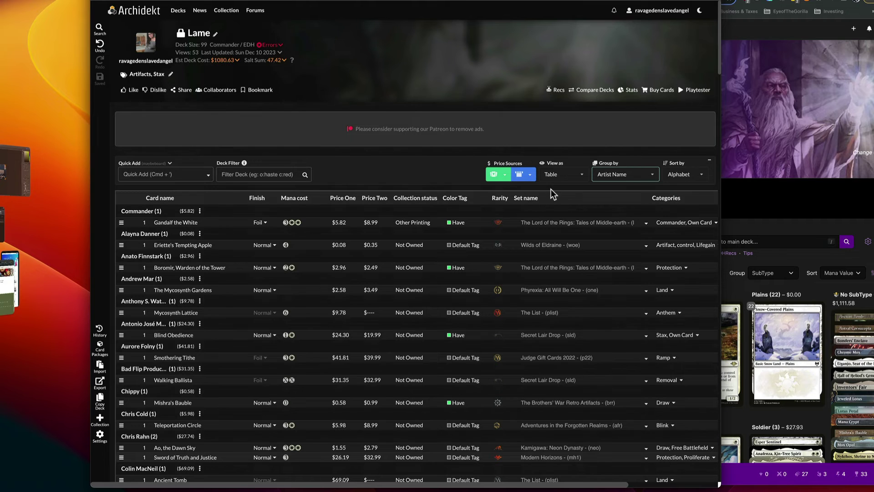
pyautogui.scroll(-8, 293, 307)
pyautogui.scroll(8, 253, 315)
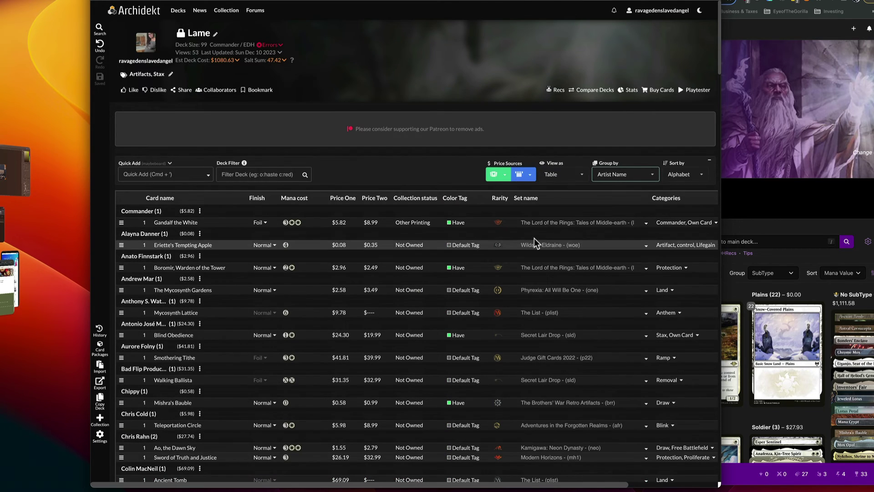
# - Group the deck by Power and look through the power groups, including the N/A group
pyautogui.click(647, 176)
pyautogui.scroll(-1, 630, 223)
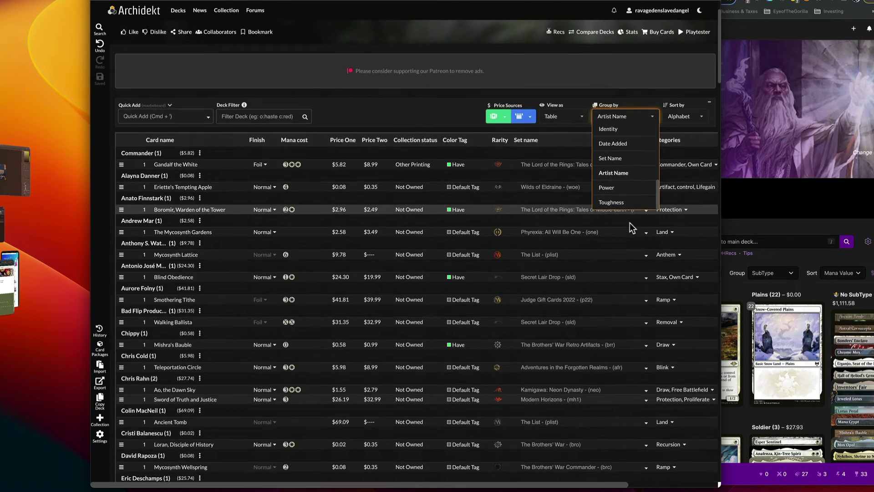
pyautogui.click(612, 192)
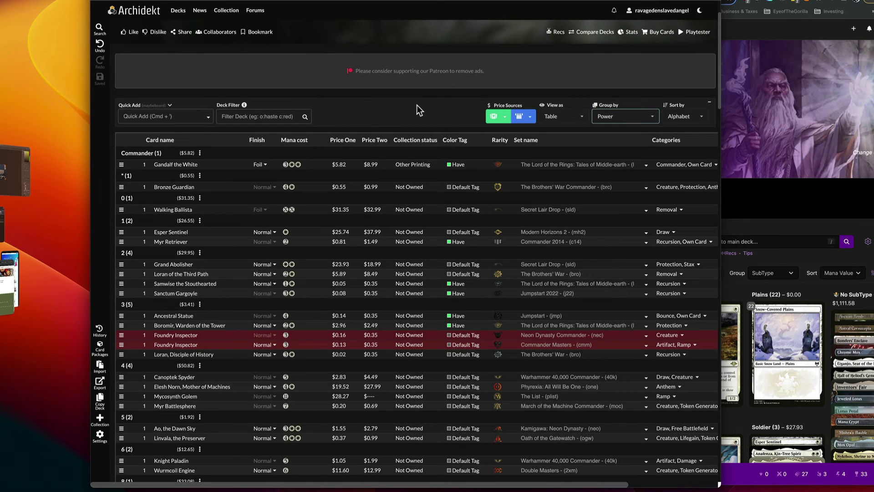
pyautogui.scroll(-3, 417, 105)
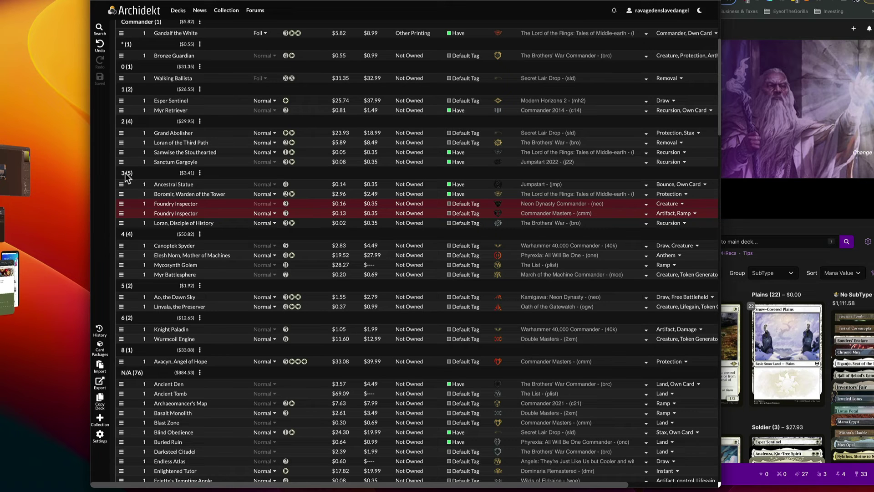
pyautogui.scroll(3, 130, 172)
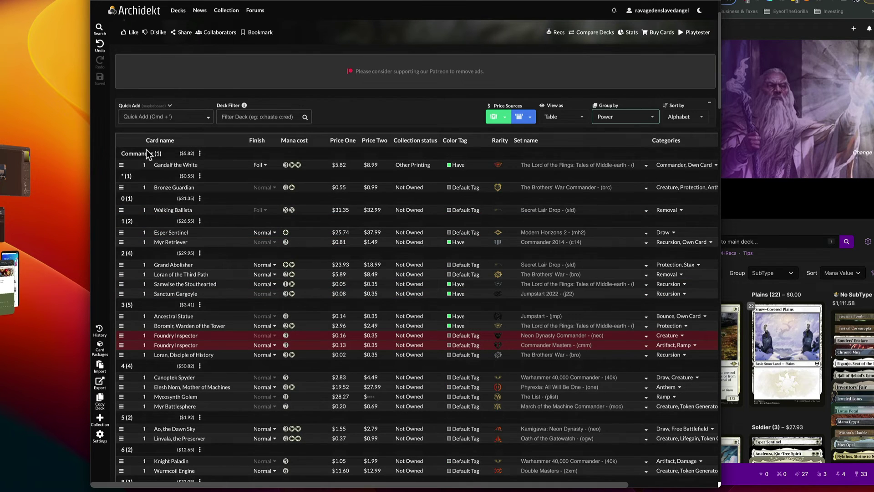
pyautogui.scroll(-1, 133, 207)
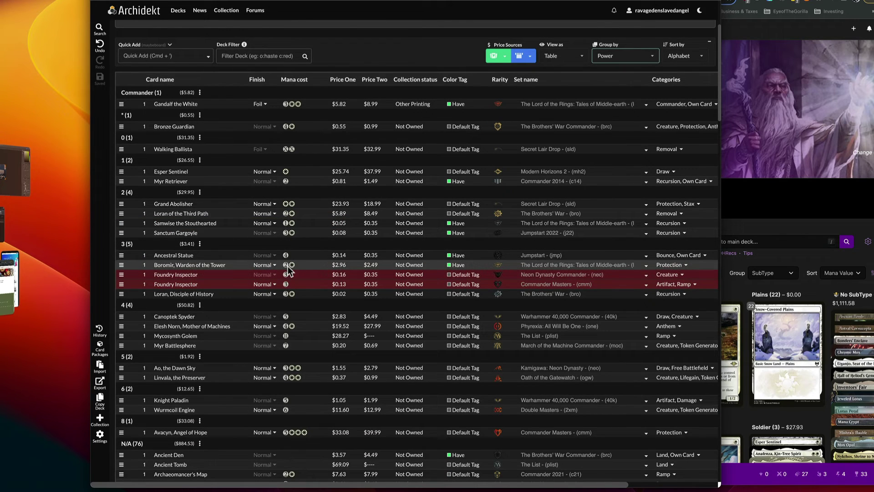
pyautogui.moveTo(173, 259)
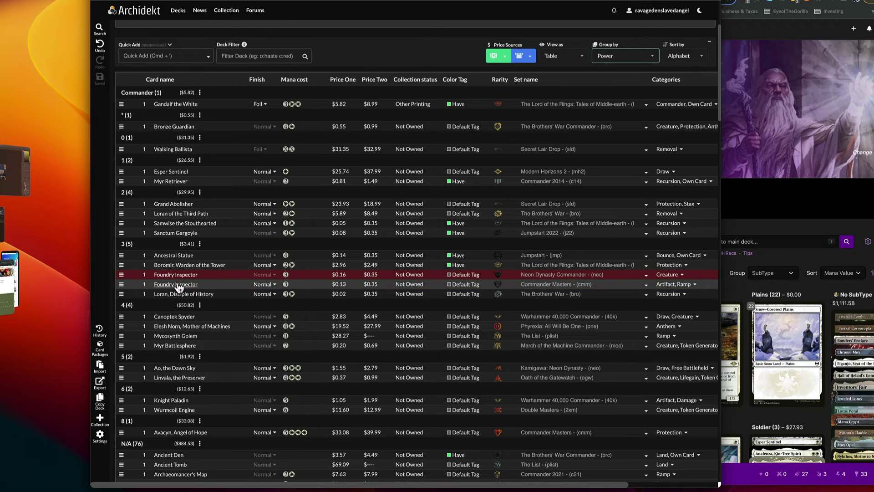
pyautogui.scroll(-3, 127, 246)
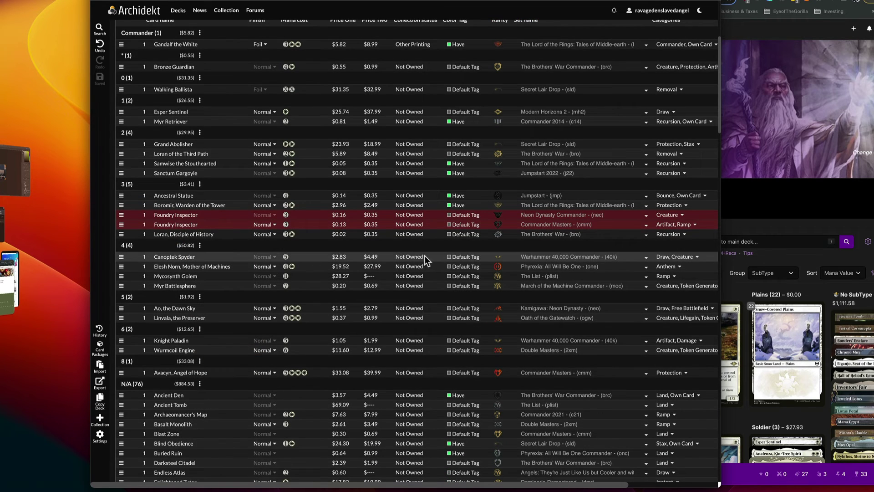
pyautogui.scroll(9, 423, 254)
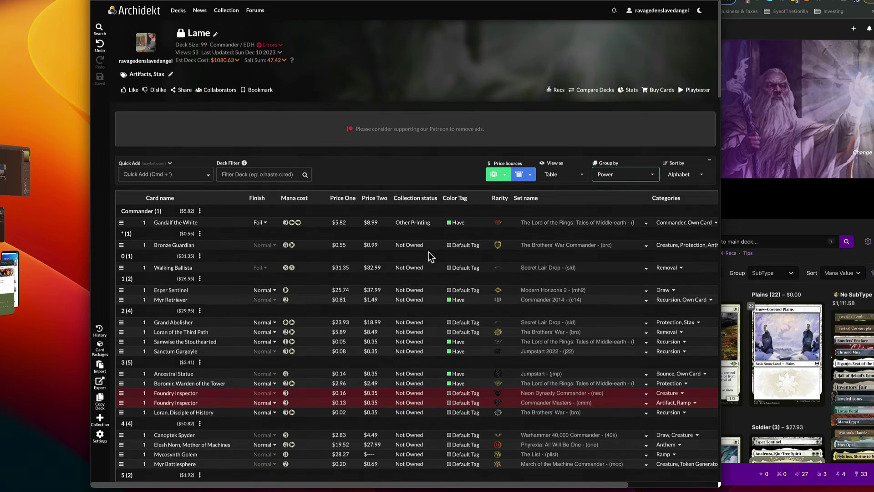
# - Change the deck view to Scroll and look through the card images in each power group
pyautogui.click(576, 178)
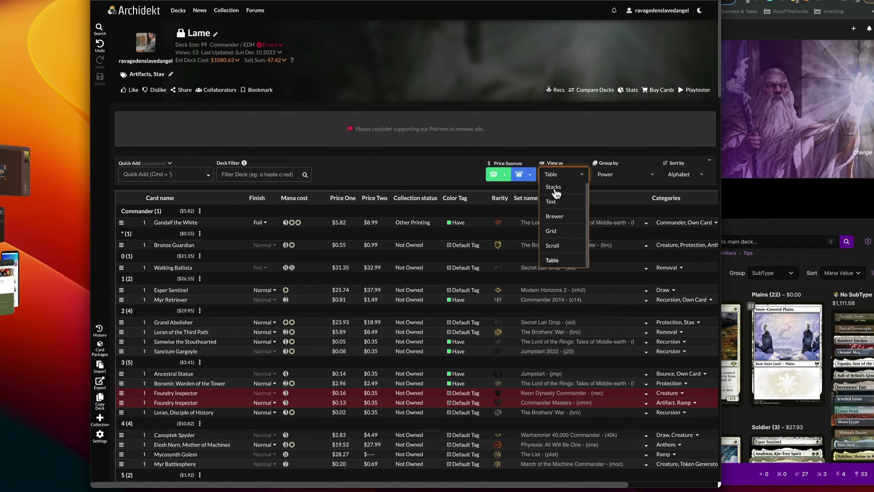
pyautogui.click(556, 245)
pyautogui.scroll(-15, 431, 263)
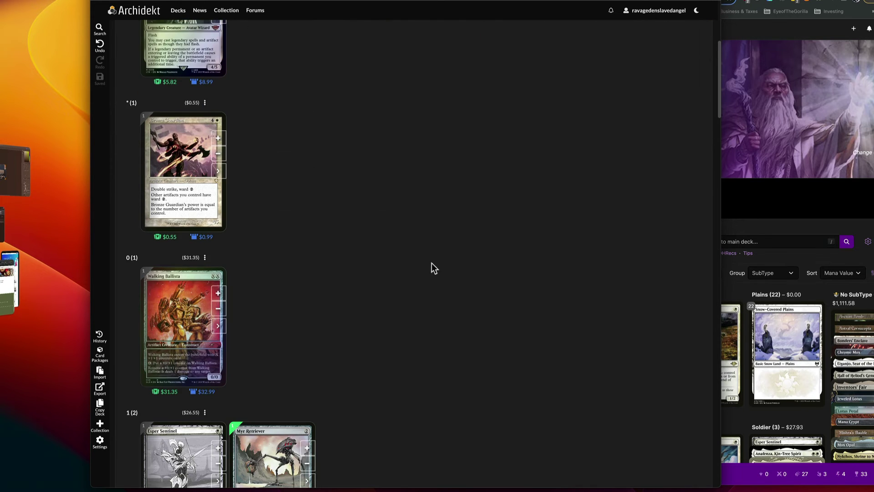
pyautogui.scroll(-5, 504, 249)
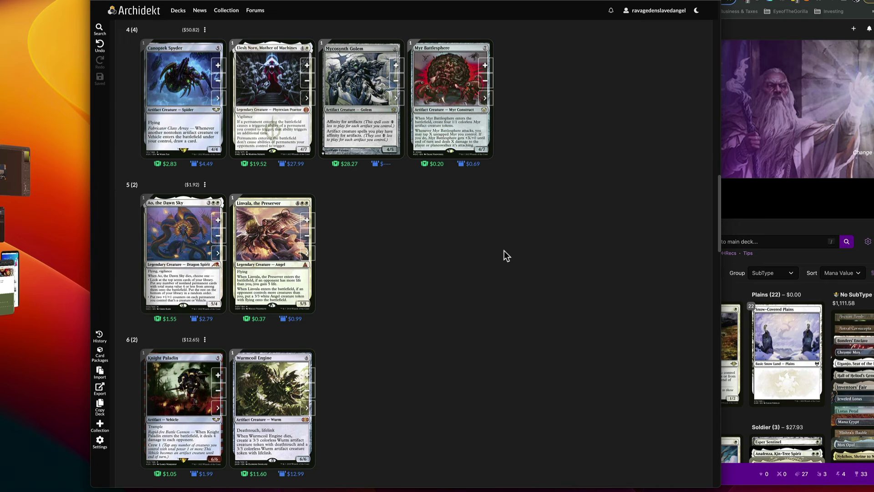
pyautogui.scroll(20, 503, 250)
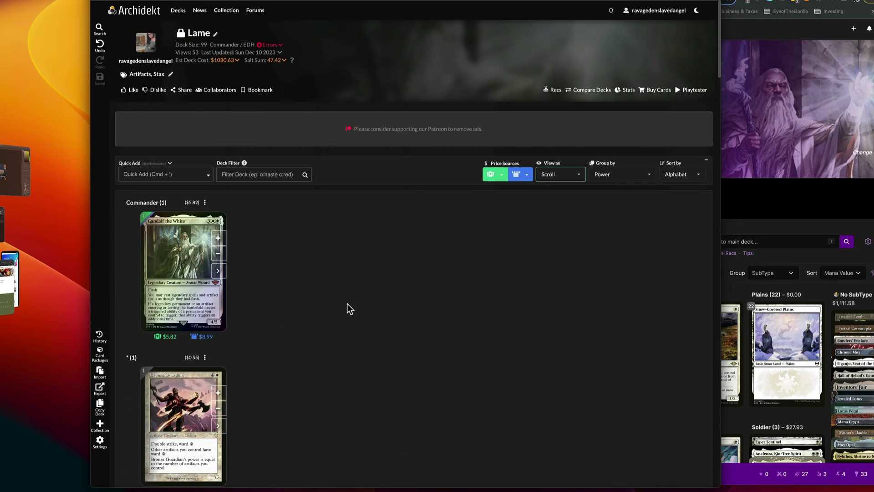
# - Look at the grouping and sorting options without changing them, and set the deck view to Grid
pyautogui.click(636, 178)
pyautogui.click(679, 203)
pyautogui.click(683, 175)
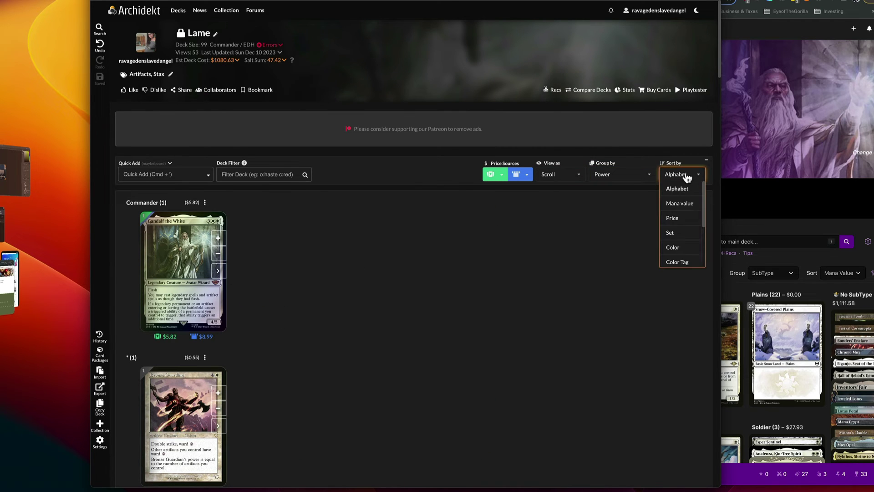
pyautogui.click(588, 228)
pyautogui.click(570, 183)
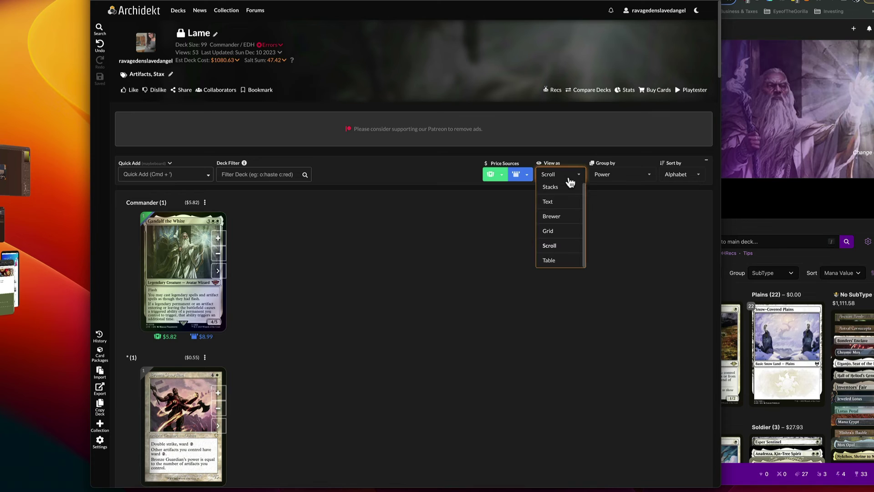
pyautogui.click(549, 231)
# - Look through the grouping options and group the deck by Types
pyautogui.click(623, 177)
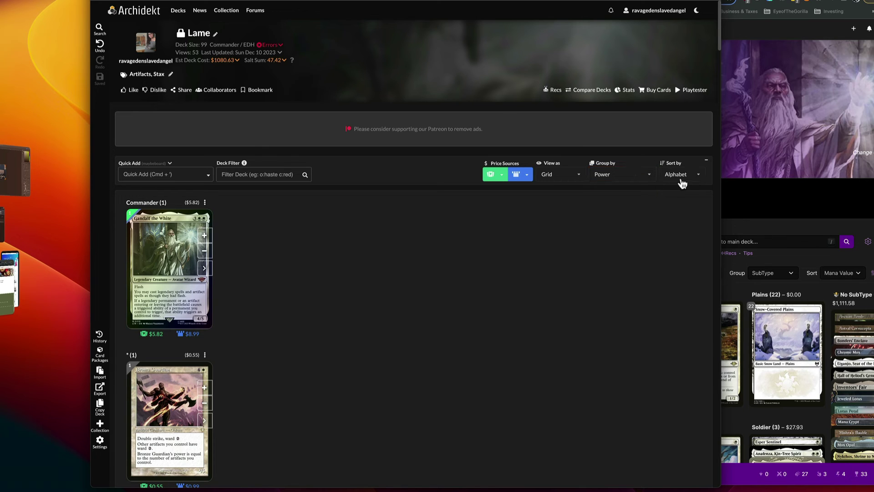
pyautogui.click(681, 178)
pyautogui.click(630, 176)
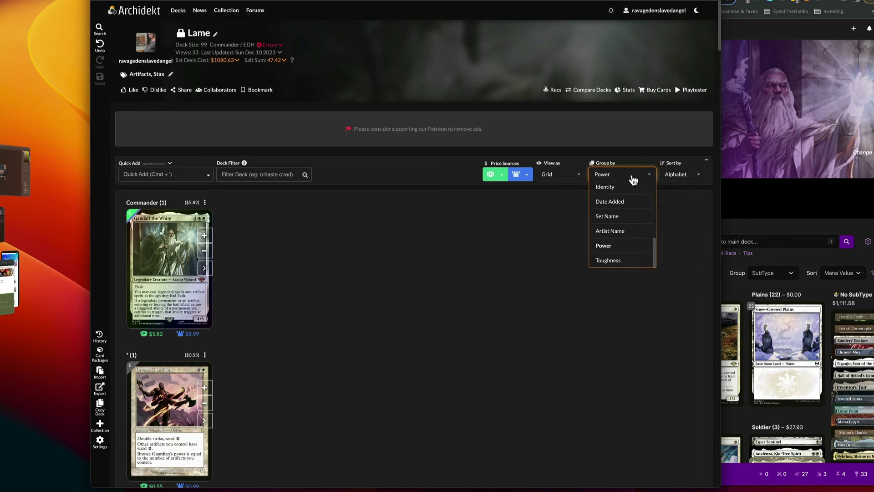
pyautogui.scroll(-2, 624, 219)
pyautogui.scroll(2, 624, 221)
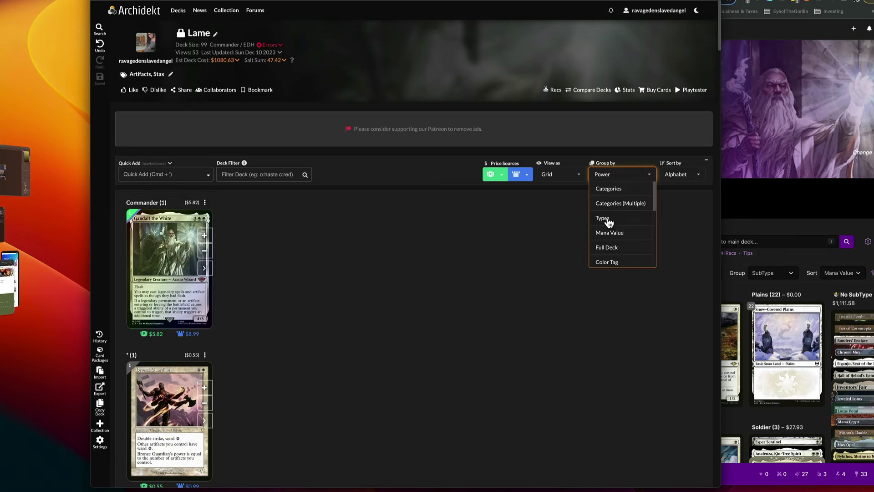
pyautogui.click(607, 217)
# - Look through the Artifact, Enchantment, Instant and Land groups in the card grid
pyautogui.scroll(-15, 612, 228)
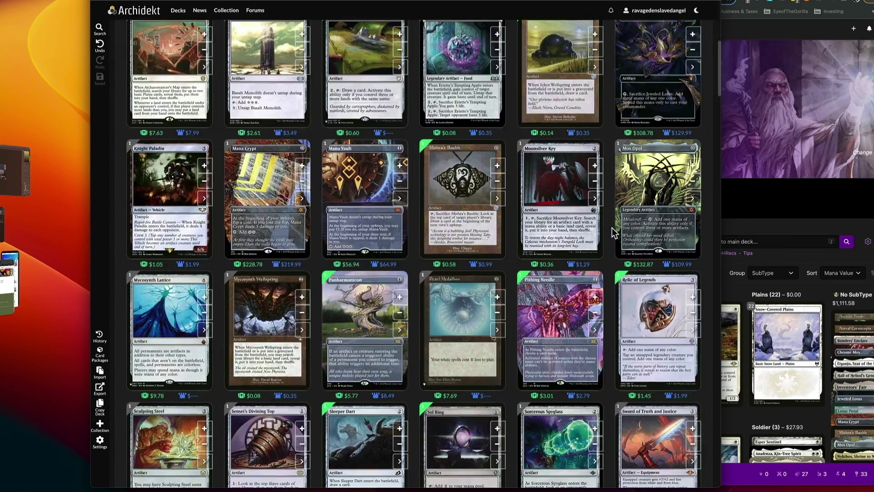
pyautogui.scroll(5, 369, 255)
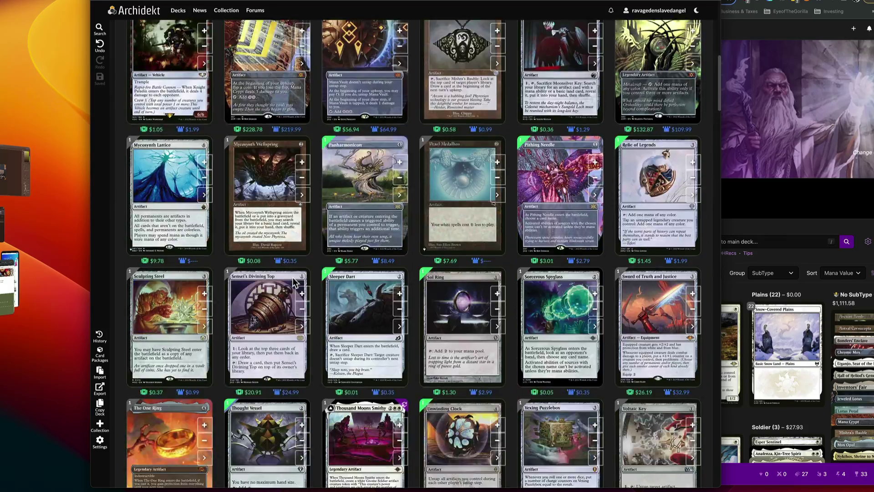
pyautogui.scroll(-10, 294, 277)
pyautogui.scroll(-14, 159, 293)
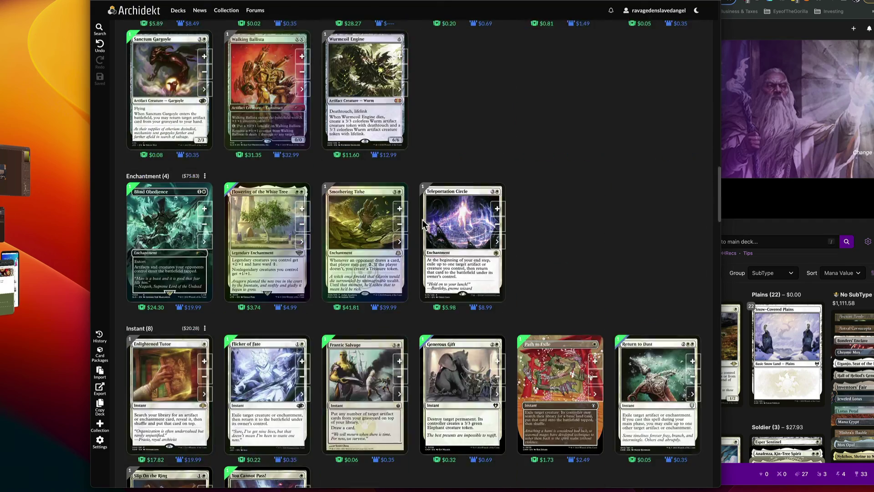
pyautogui.scroll(-12, 468, 258)
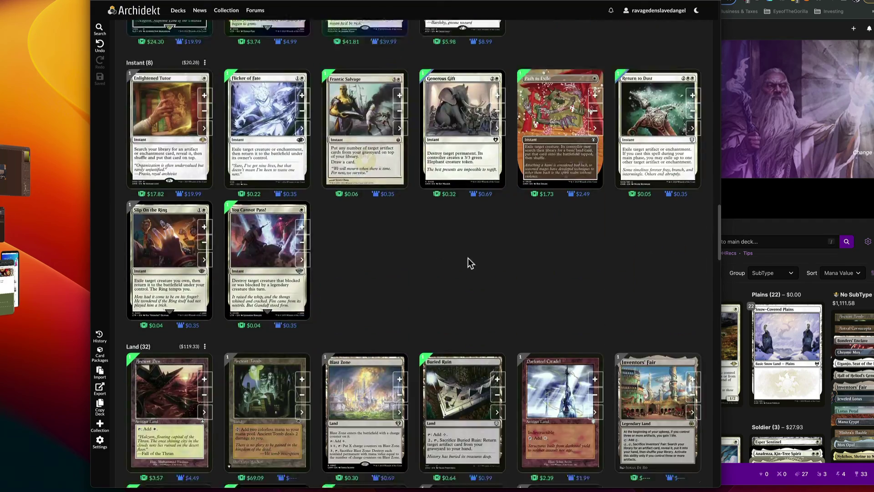
pyautogui.scroll(20, 564, 207)
pyautogui.scroll(10, 564, 208)
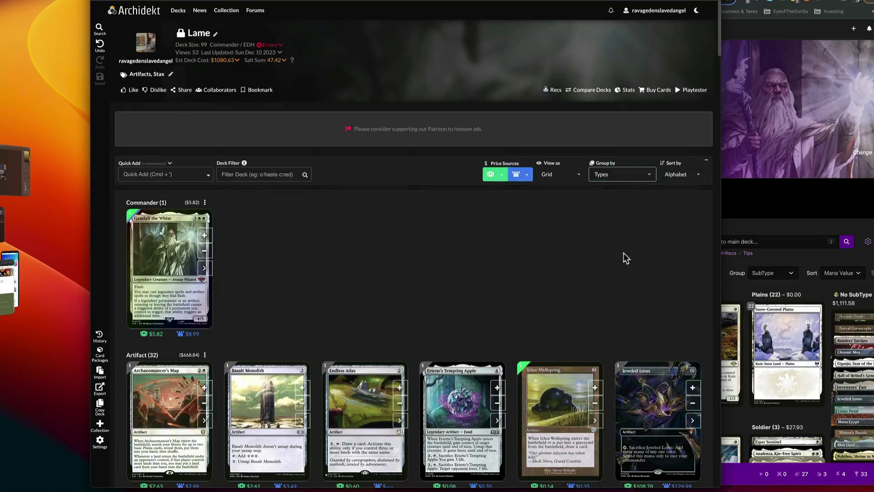
# - Look through the sorting options and sort the deck's cards by Mana value
pyautogui.click(679, 176)
pyautogui.scroll(-3, 683, 238)
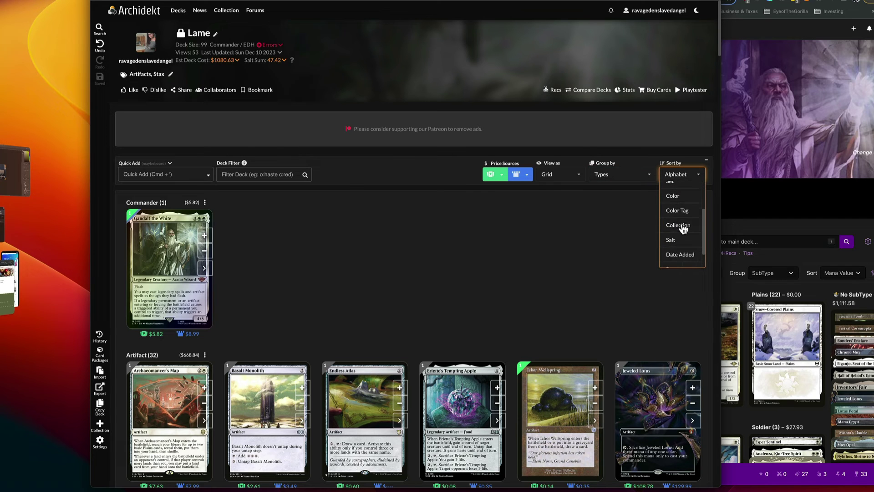
pyautogui.scroll(3, 687, 198)
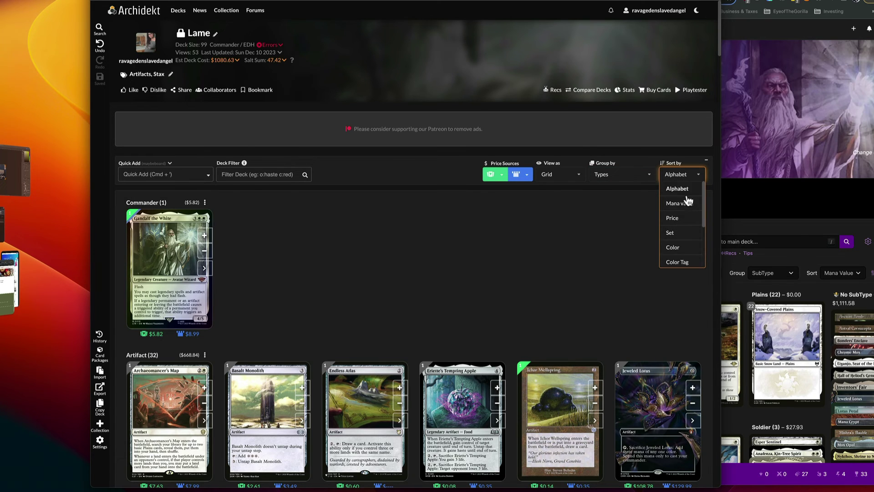
pyautogui.click(685, 208)
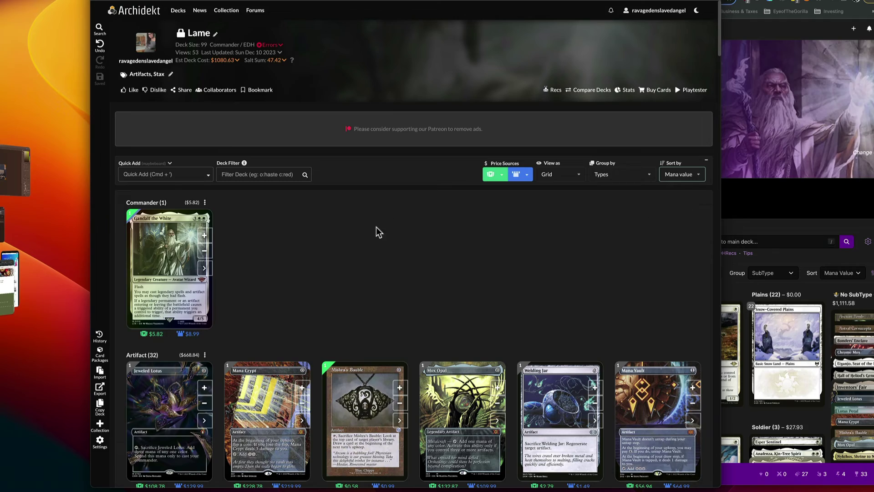
# - Look through the sorted card groups from Artifact to Sorcery, the Maybeboard and the Deck Stats charts
pyautogui.scroll(-3, 346, 230)
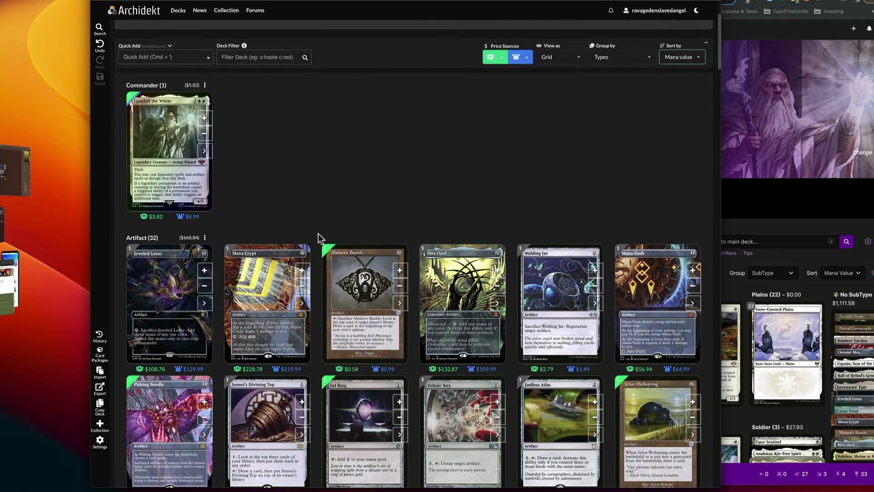
pyautogui.scroll(-15, 320, 241)
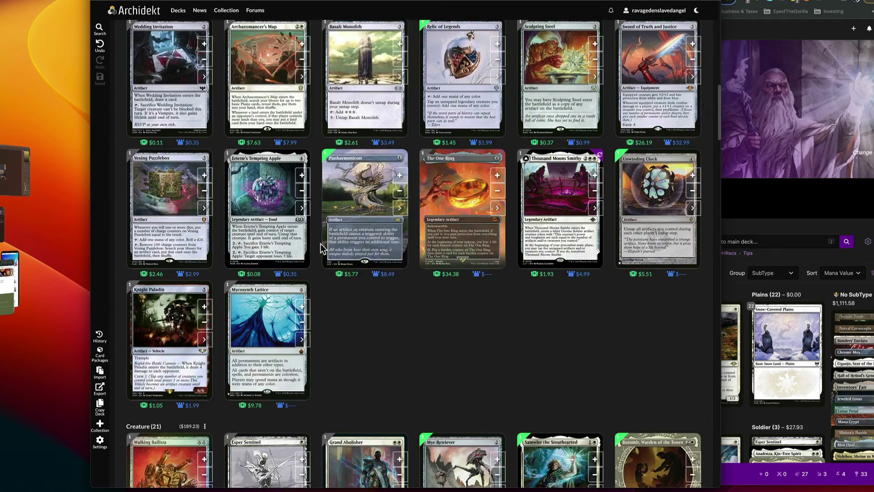
pyautogui.scroll(-9, 320, 243)
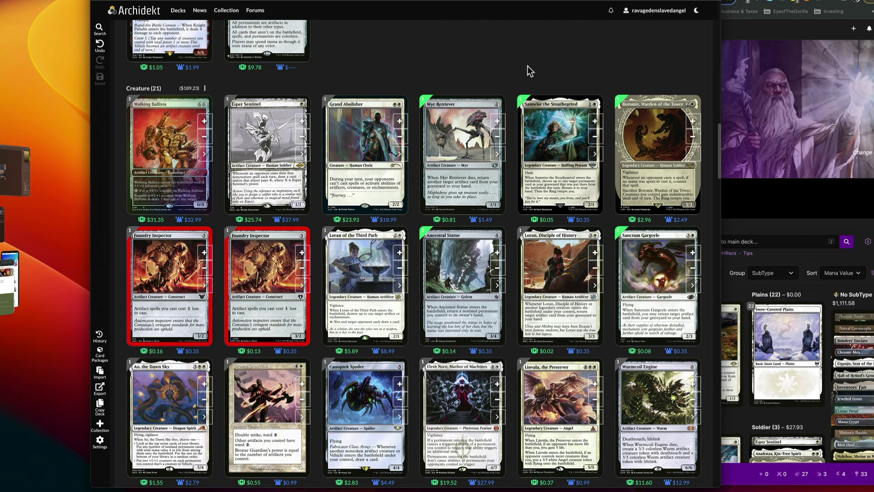
pyautogui.scroll(-5, 529, 66)
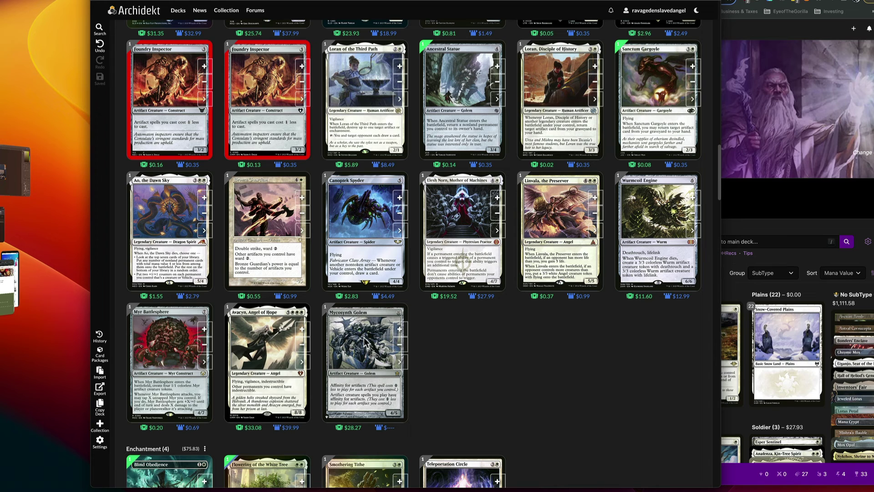
pyautogui.scroll(2, 480, 355)
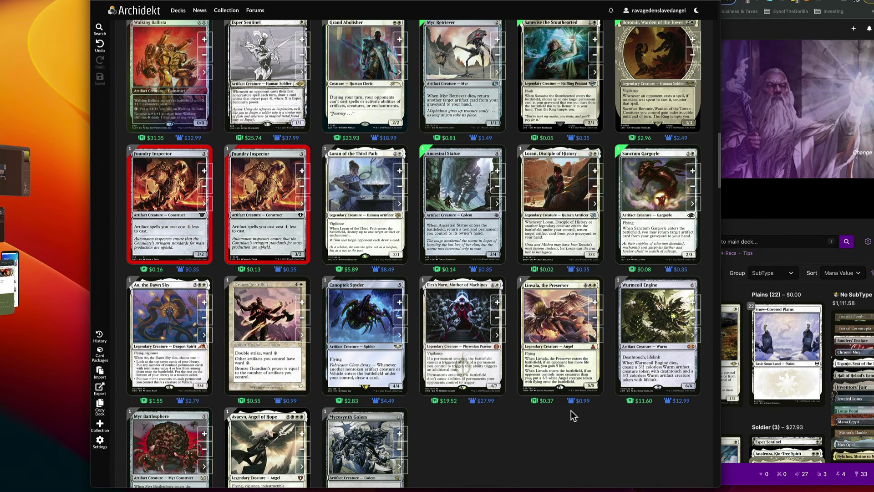
pyautogui.scroll(-9, 565, 441)
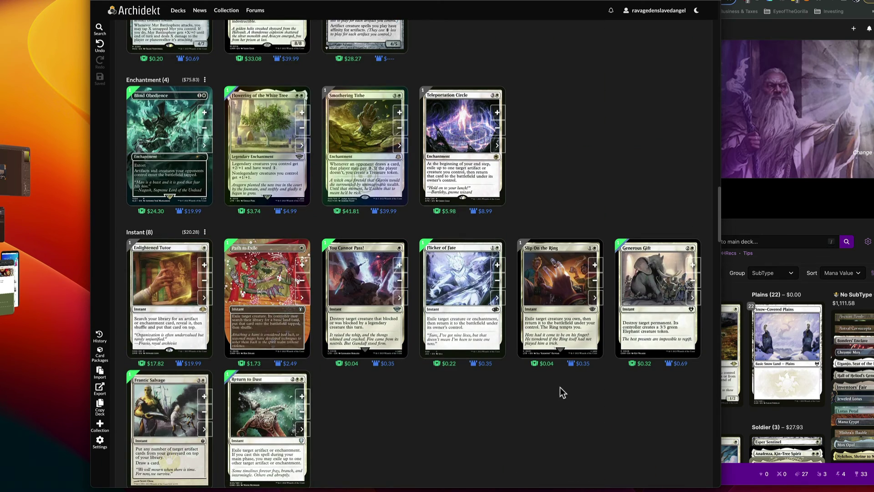
pyautogui.scroll(-3, 550, 383)
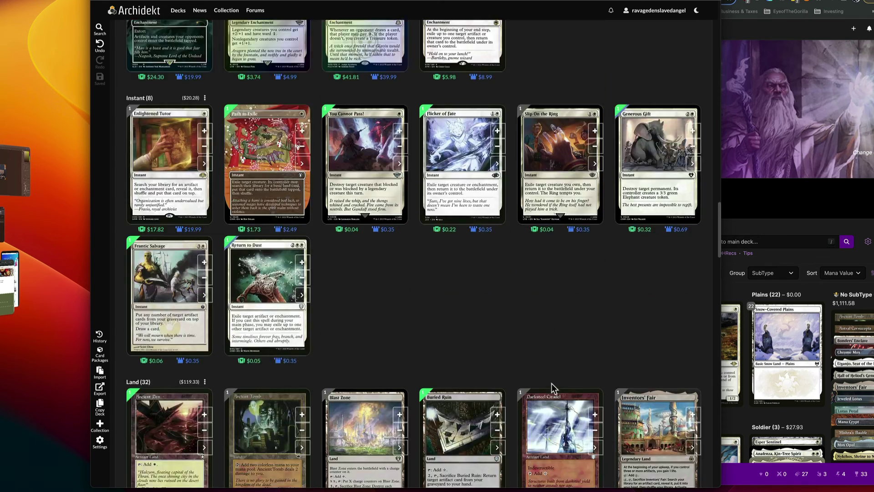
pyautogui.scroll(-5, 479, 310)
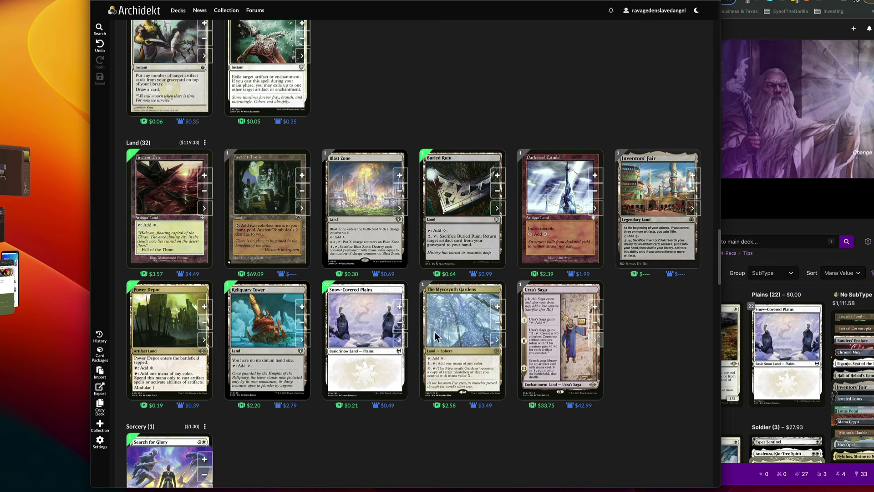
pyautogui.scroll(-1, 599, 362)
pyautogui.scroll(-8, 599, 357)
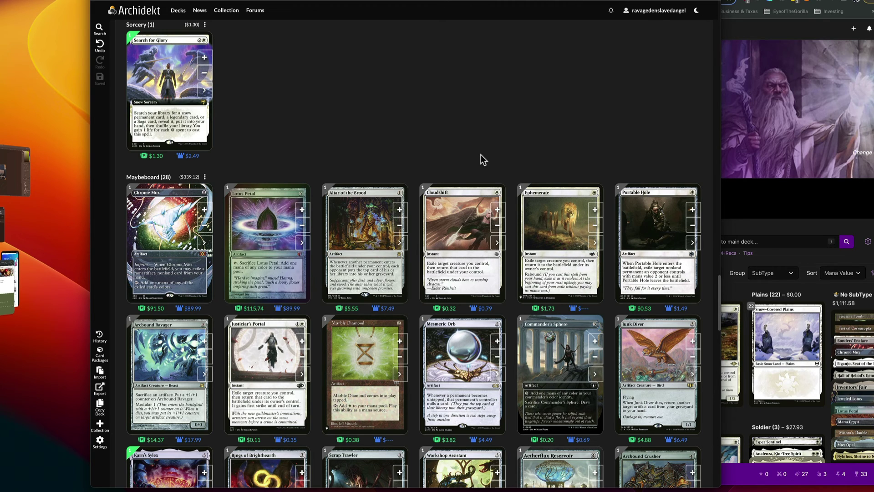
pyautogui.scroll(-17, 484, 154)
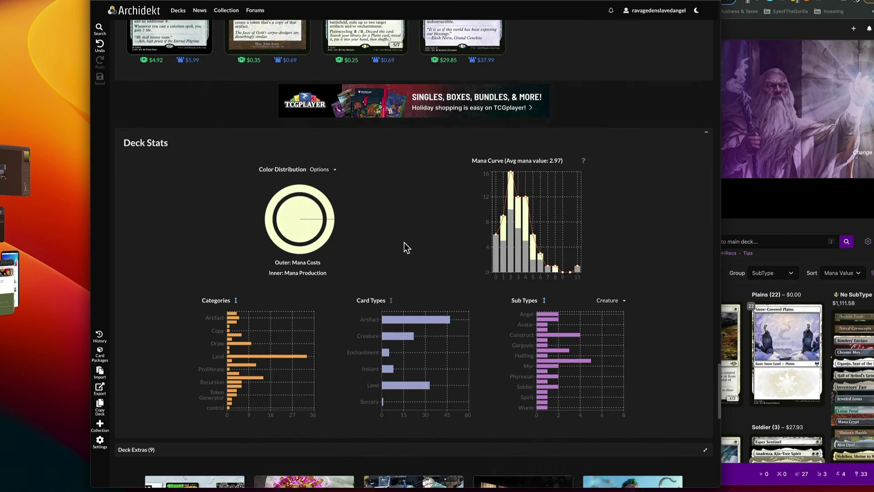
# - Open the deck's card recommendations, look at the Syntax Search, and return to EDH Recs
pyautogui.scroll(20, 405, 242)
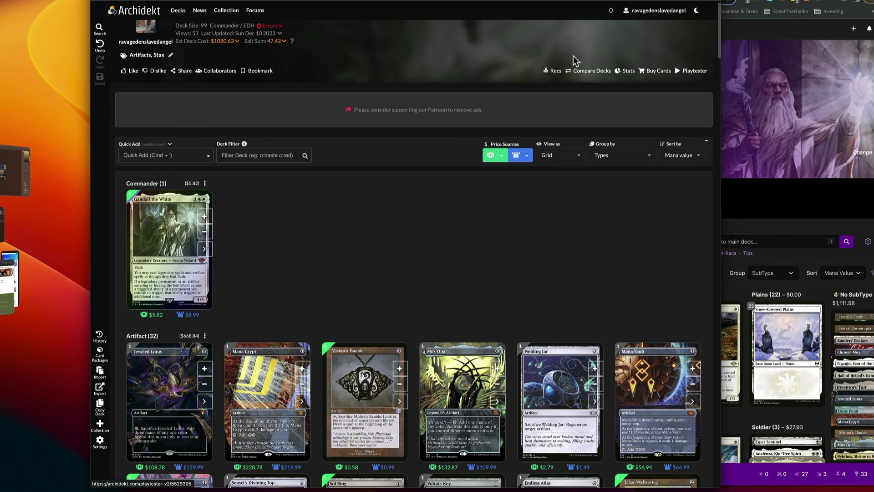
pyautogui.click(550, 73)
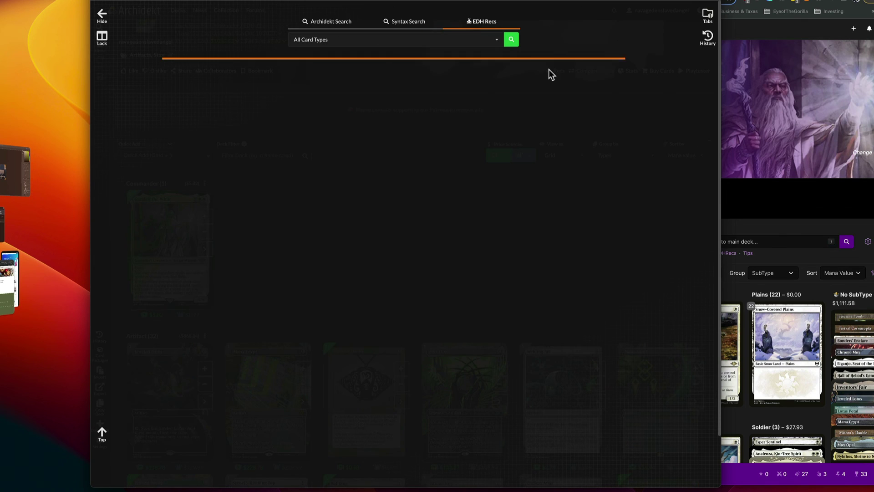
pyautogui.click(396, 21)
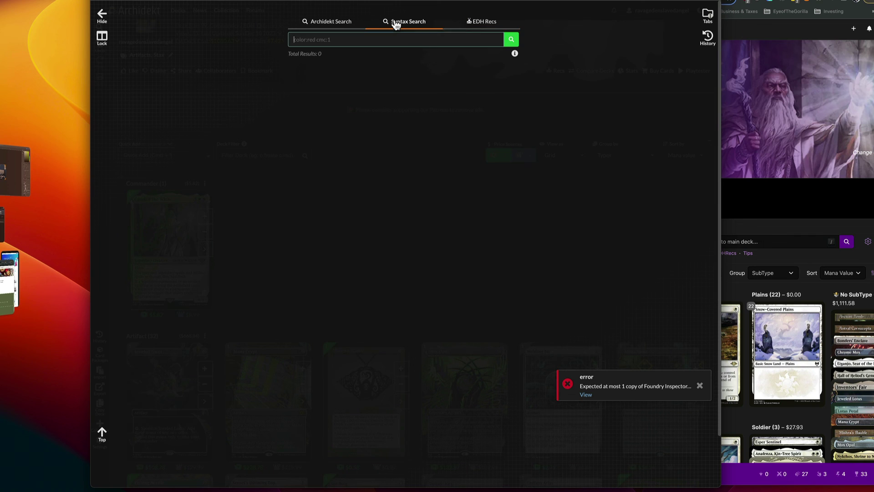
pyautogui.click(389, 41)
pyautogui.click(487, 24)
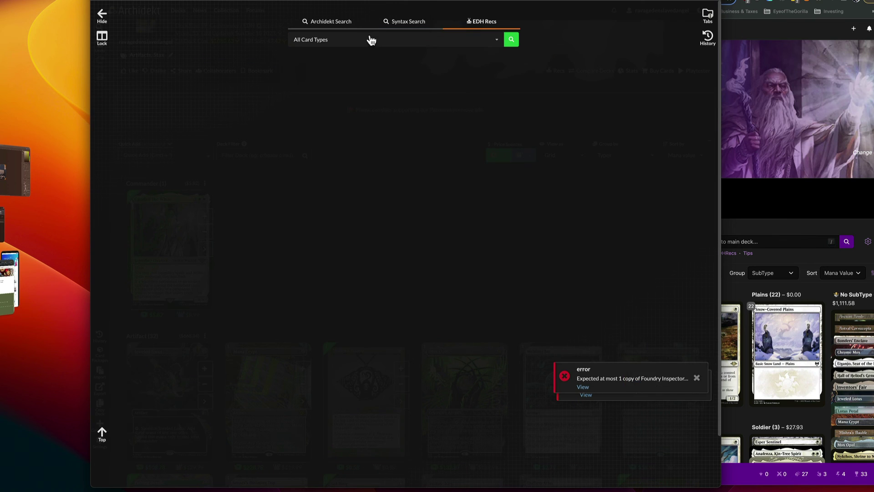
# - Try the EDH Recs card type filter with Artifact and Instant, and close the card search
pyautogui.click(435, 40)
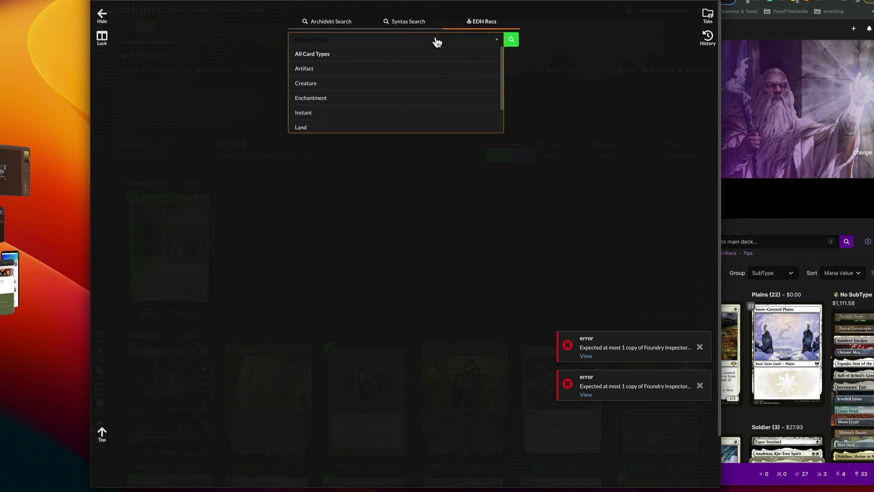
pyautogui.click(329, 72)
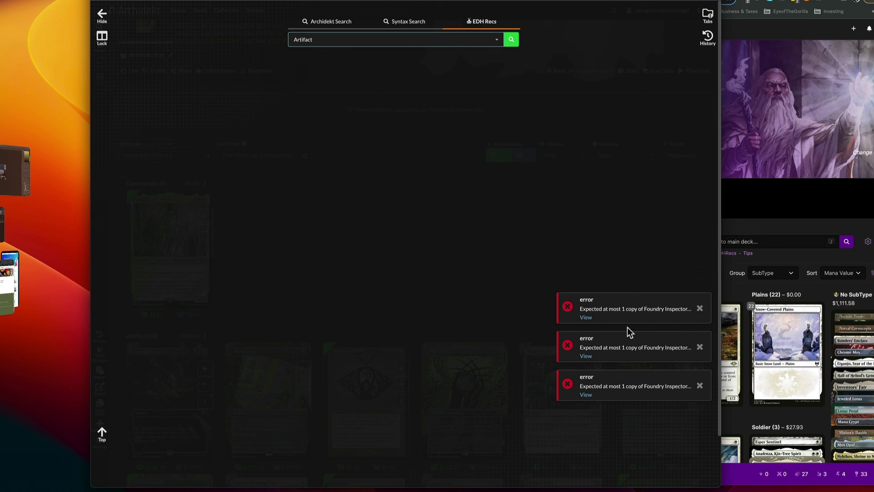
pyautogui.click(458, 42)
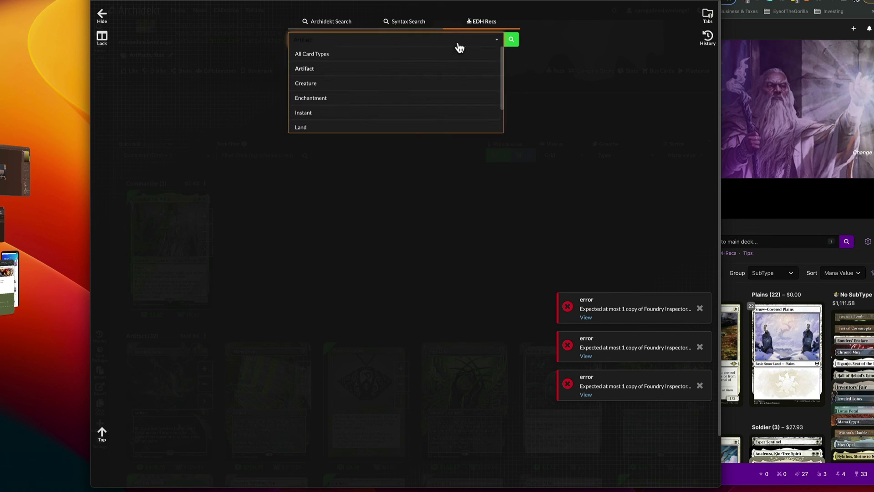
pyautogui.click(300, 109)
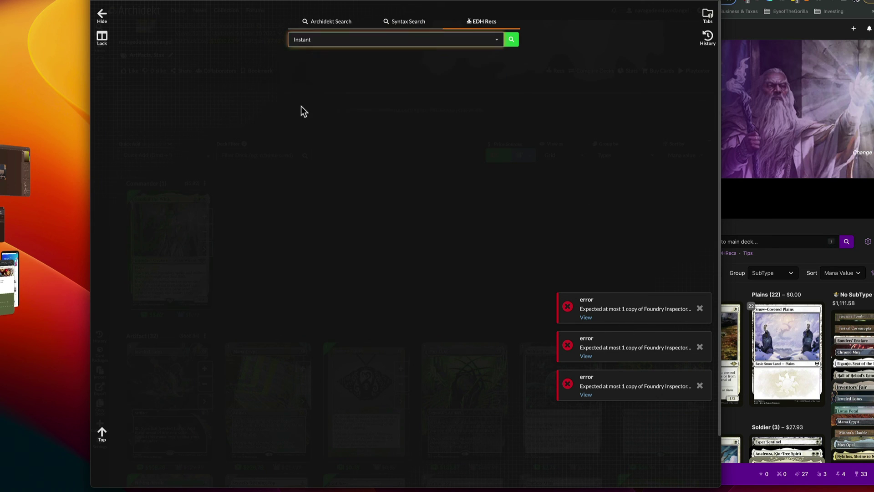
pyautogui.click(342, 25)
pyautogui.click(441, 113)
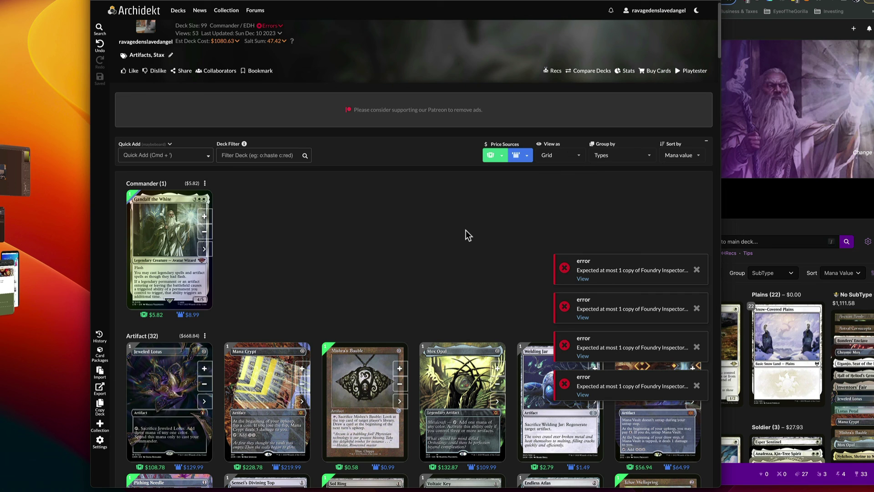
# - Dismiss the uppermost error notice and look at the options for adding the deck to the collection without adding it
pyautogui.click(697, 270)
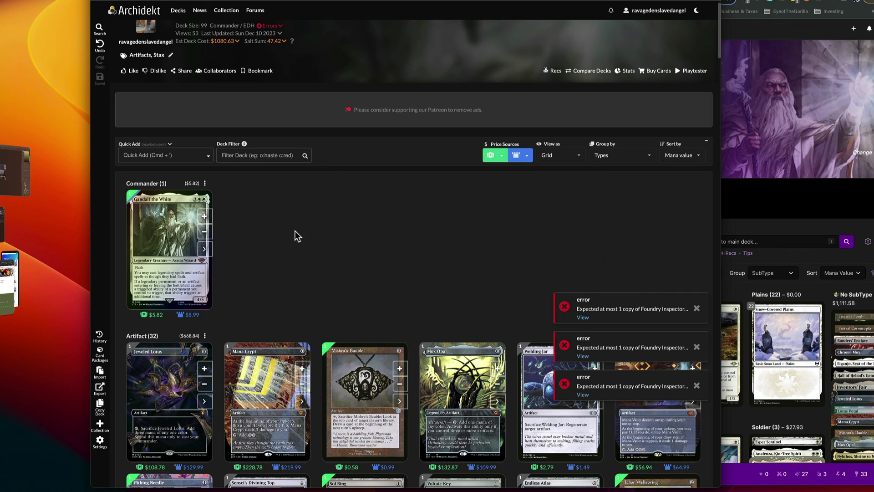
pyautogui.click(99, 430)
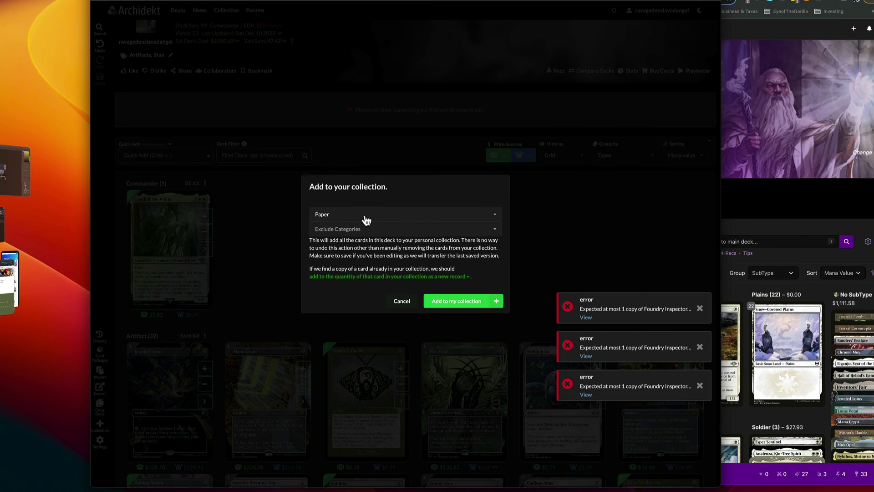
pyautogui.click(570, 223)
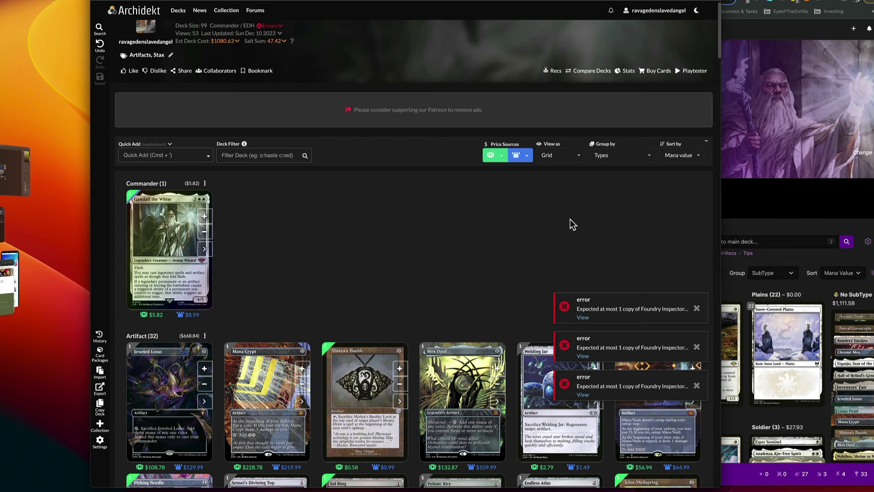